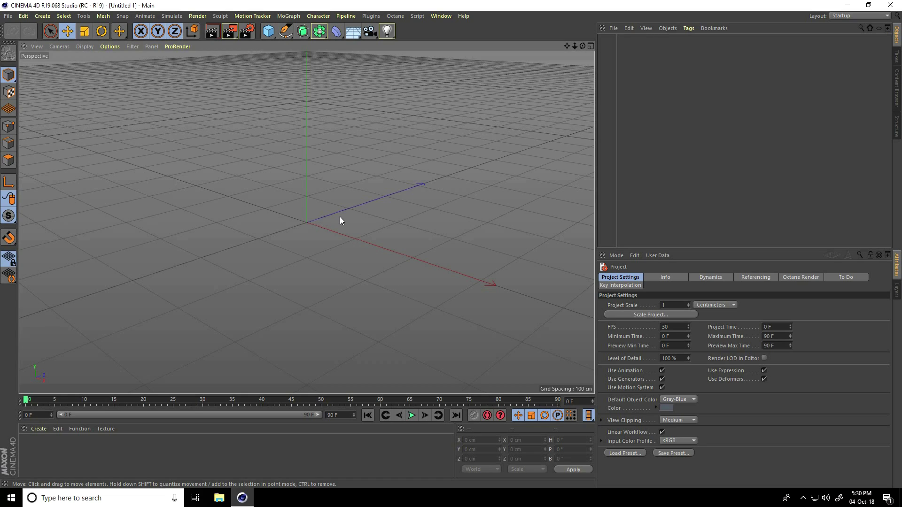
Add a MoText object, change its text to "S" and set its alignment to Middle.
left_click(291, 16)
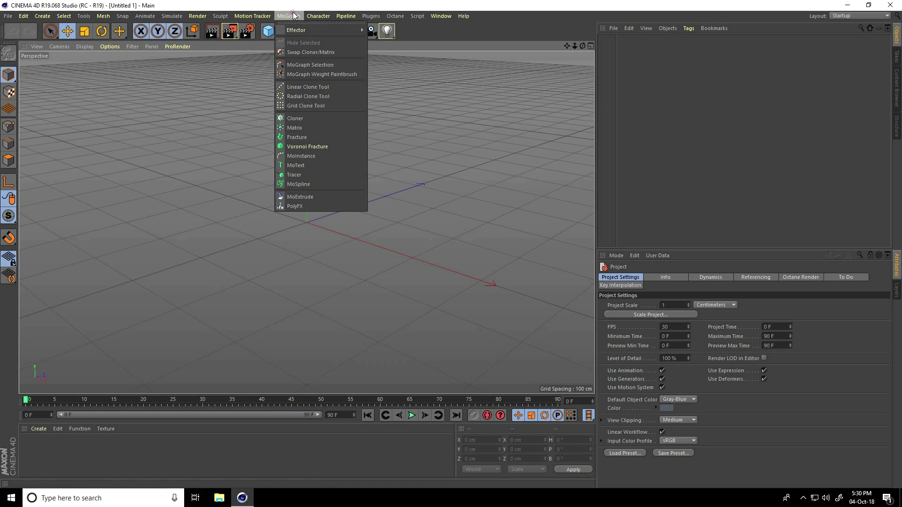
left_click(293, 166)
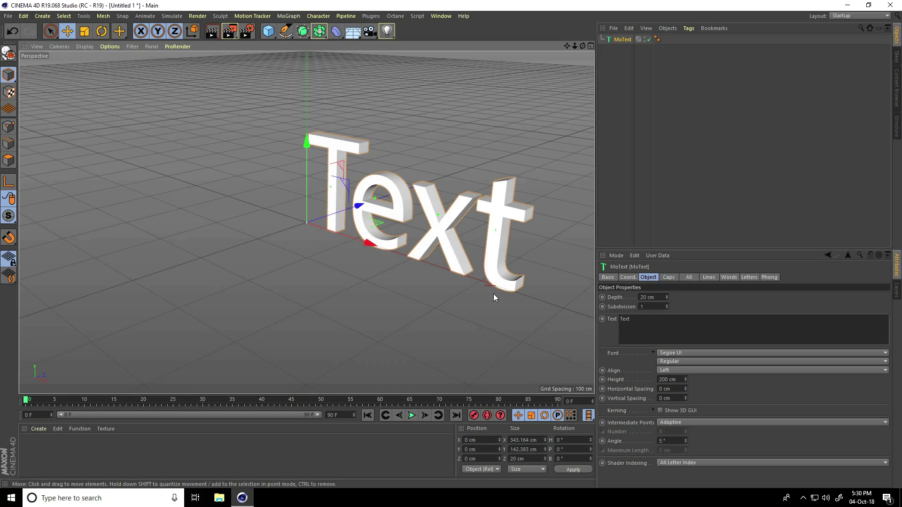
left_click_drag(640, 318, 607, 319)
type("S")
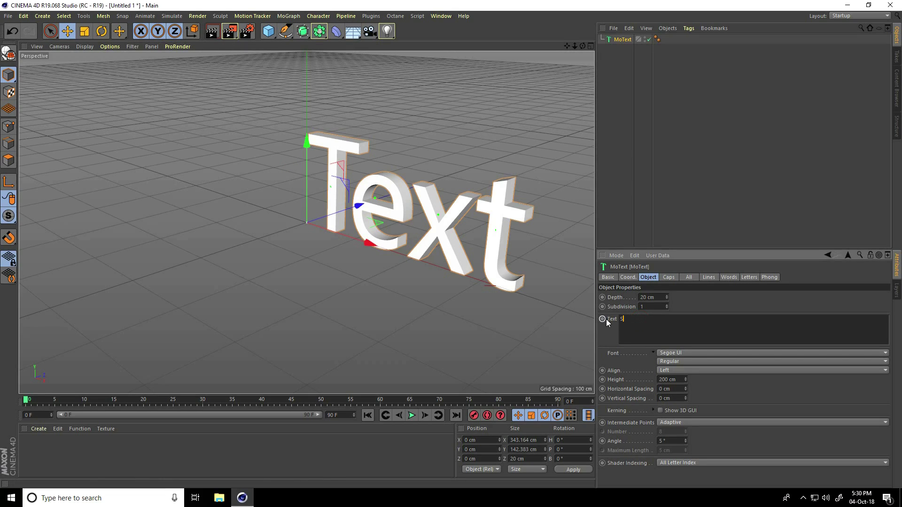
left_click(665, 371)
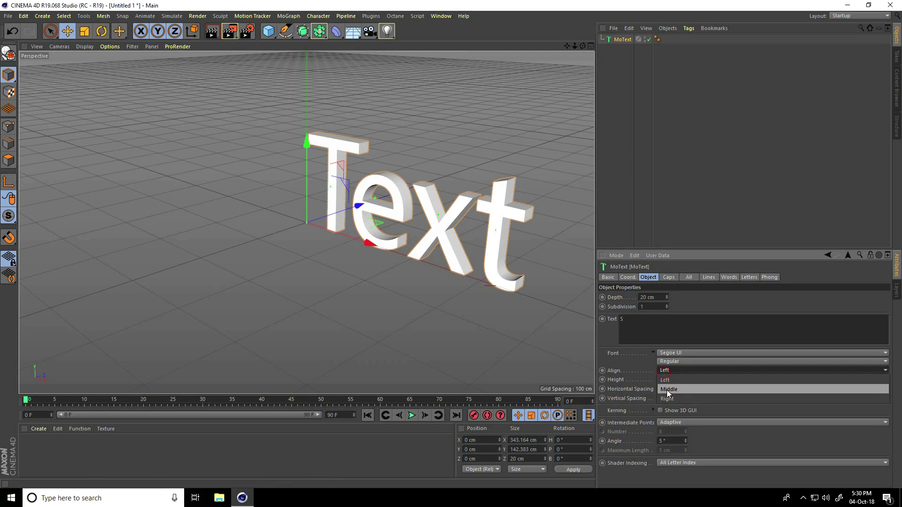
left_click(667, 388)
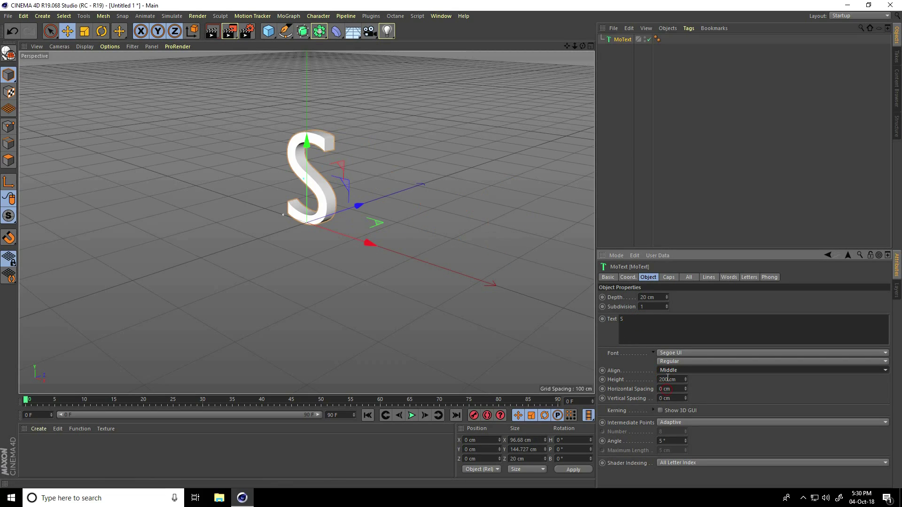
Set the letter S's font to Arial Black and its depth to 40 cm.
left_click(671, 356)
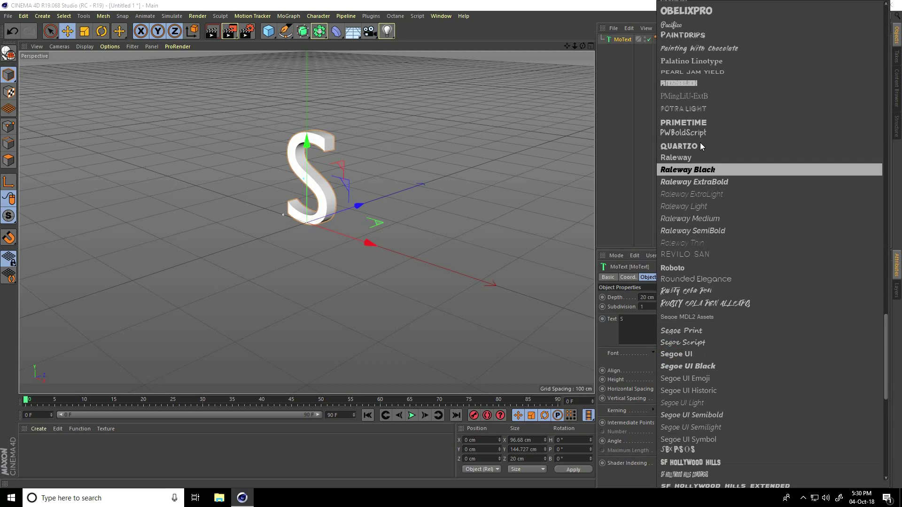
mouse_move(707, 3)
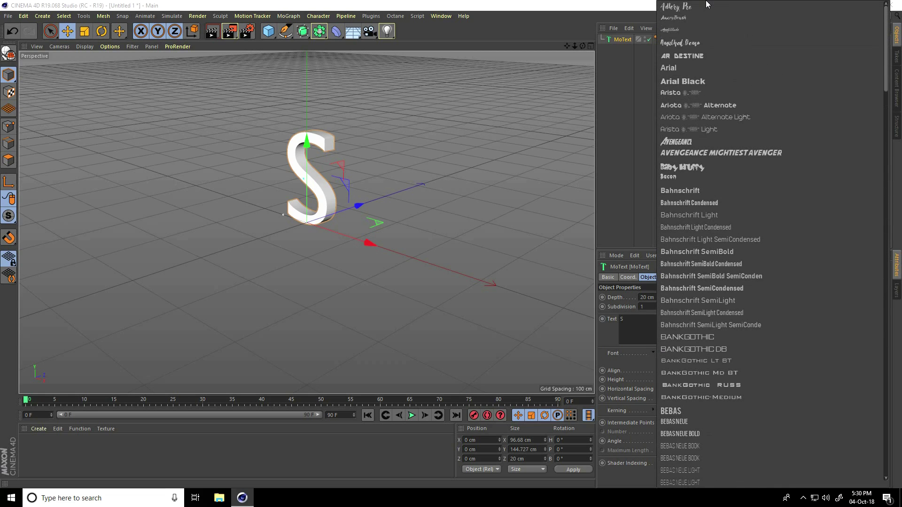
left_click(686, 82)
left_click_drag(331, 138, 337, 165, "alt")
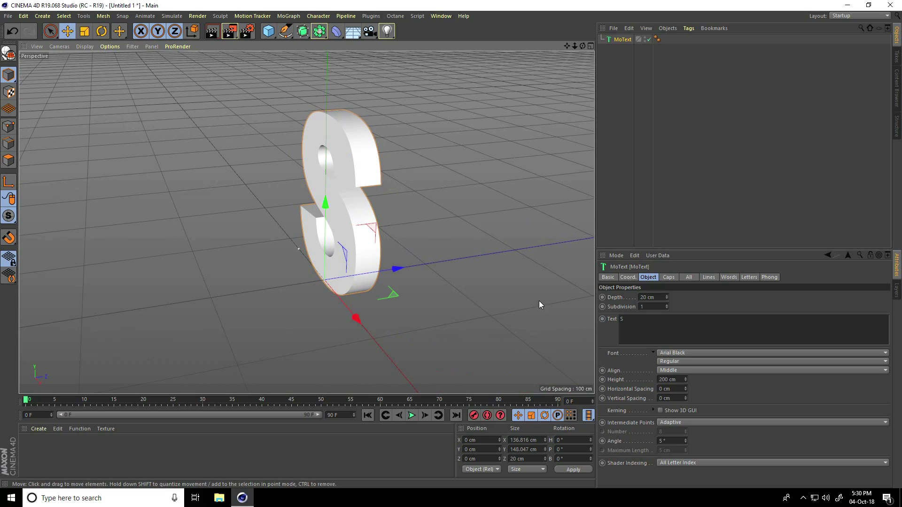
left_click(618, 296)
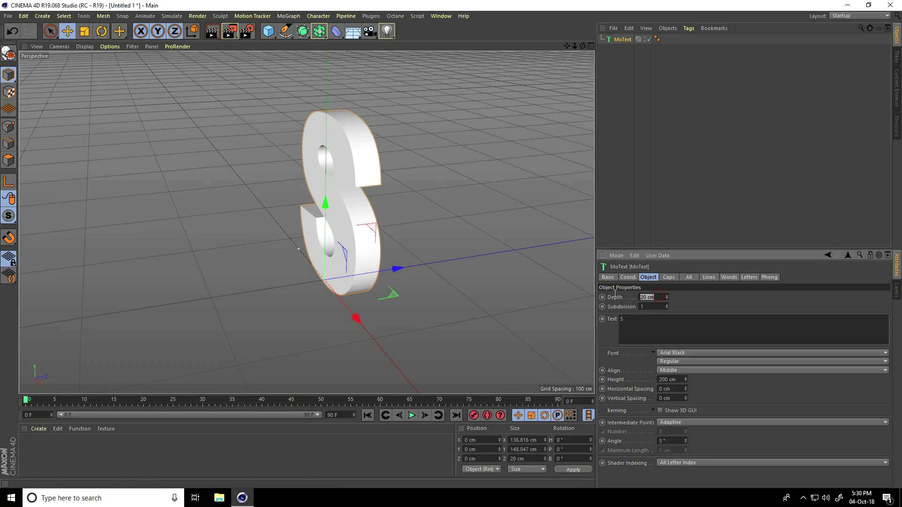
type("40")
key("Return")
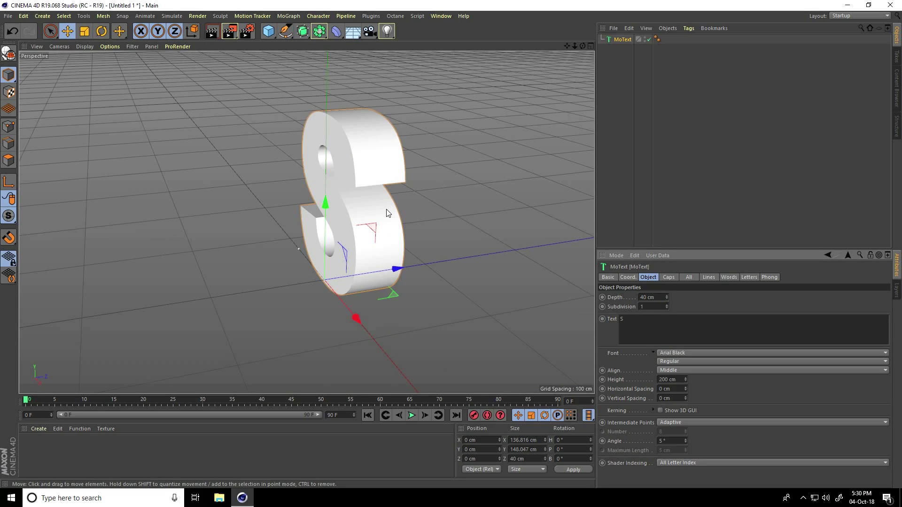
Switch the perspective view's display mode to Gouraud Shading (Lines).
left_click(84, 48)
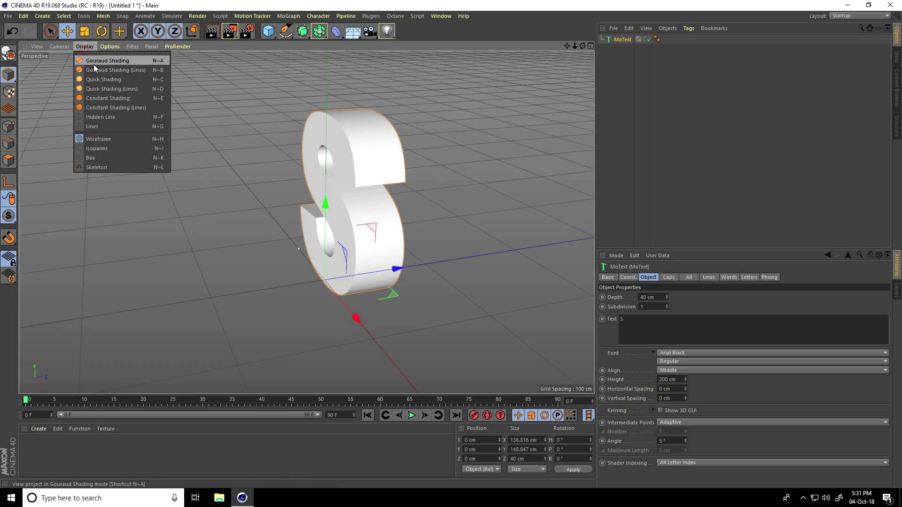
left_click(97, 69)
left_click_drag(366, 201, 489, 191, "alt")
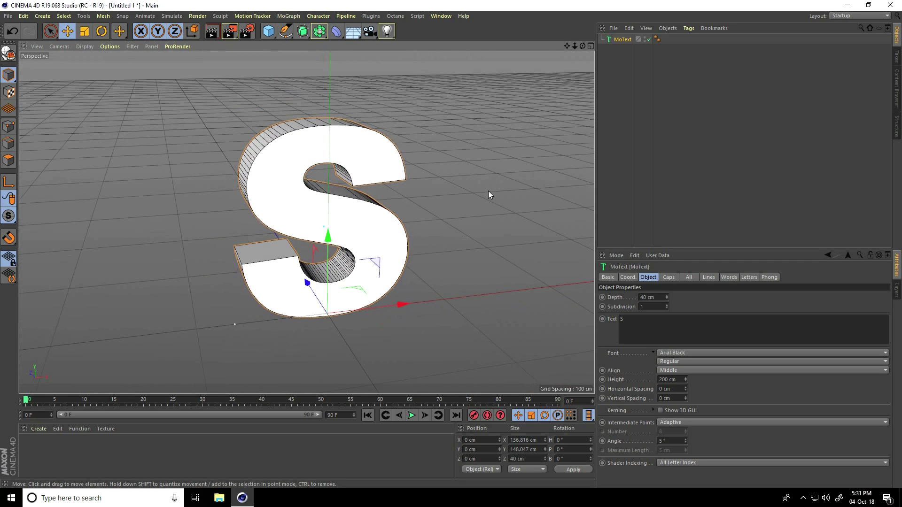
Duplicate the MoText object by copy and paste, and disable the original as a backup.
left_click(629, 29)
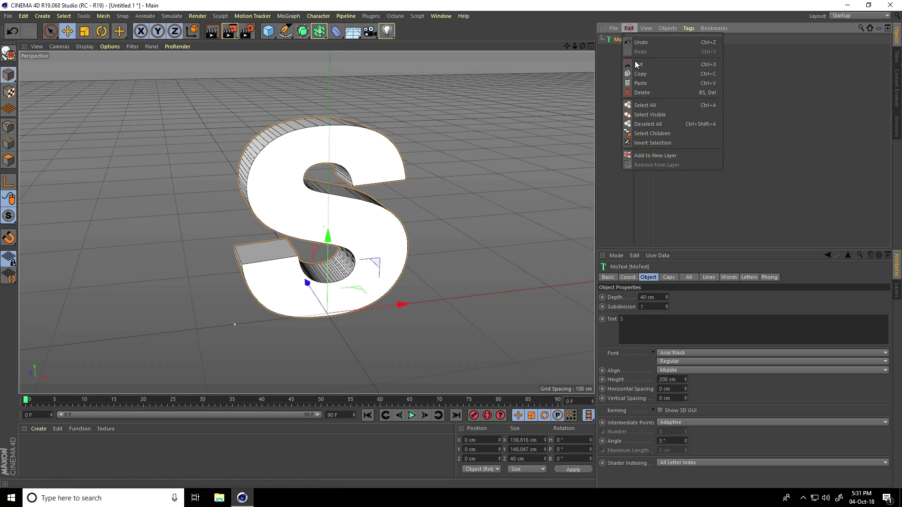
left_click(639, 72)
left_click(630, 28)
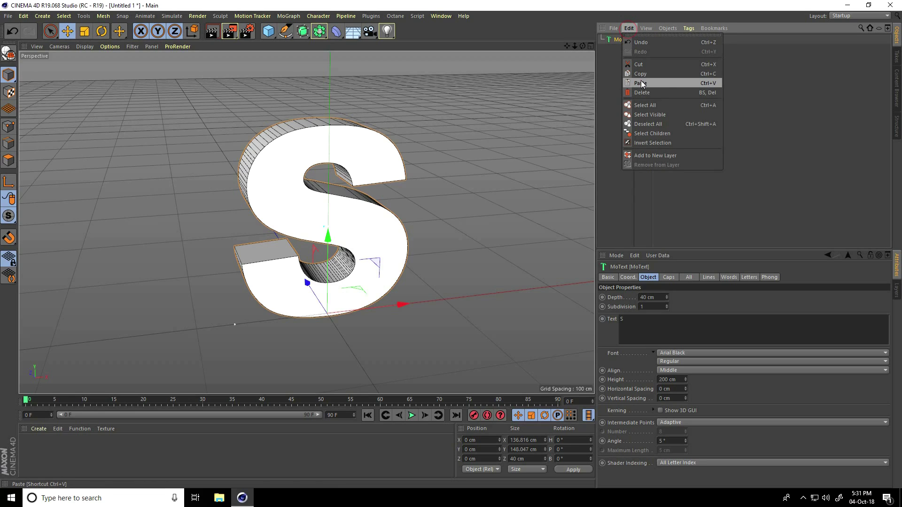
left_click(638, 81)
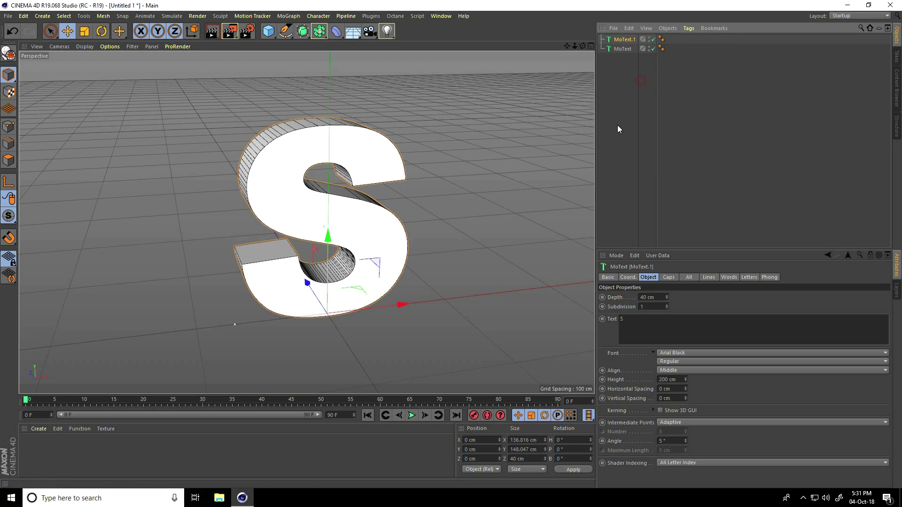
left_click(653, 49)
left_click_drag(242, 176, 283, 135, "alt")
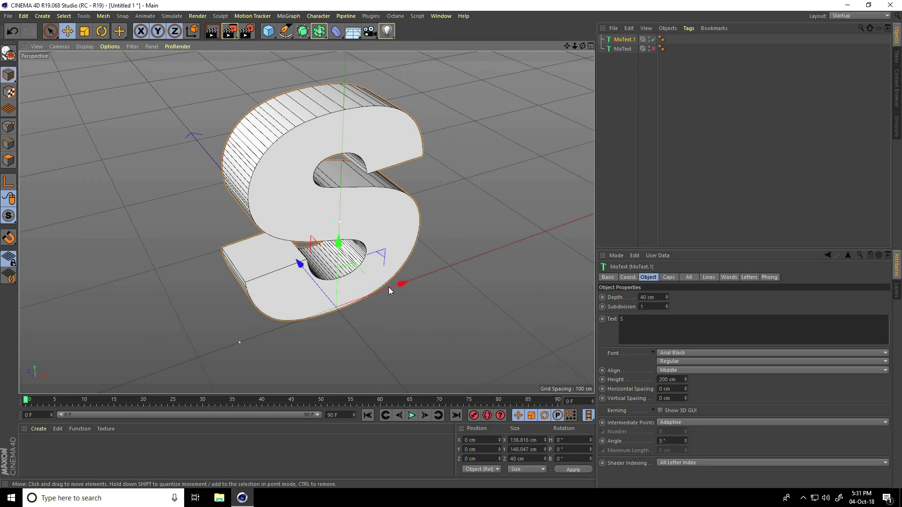
Set the duplicated MoText object's subdivision to 5.
left_click(653, 307)
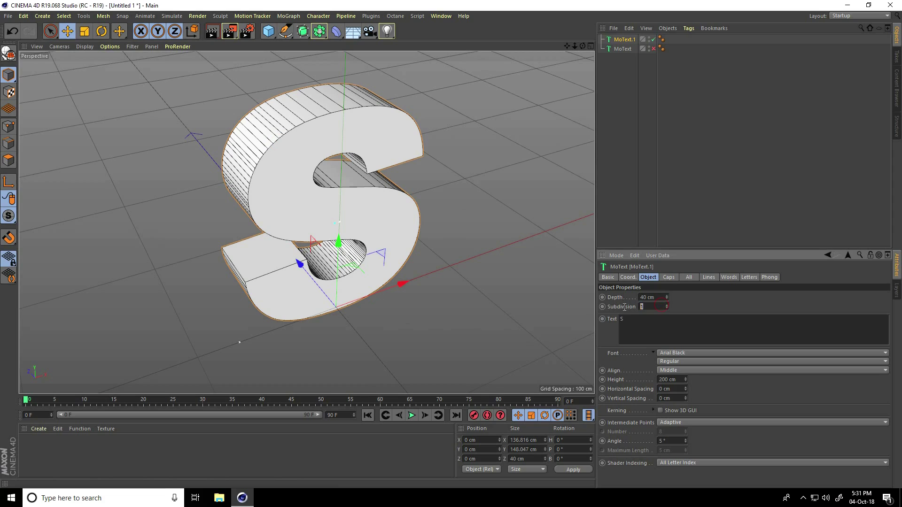
type("5")
key("Return")
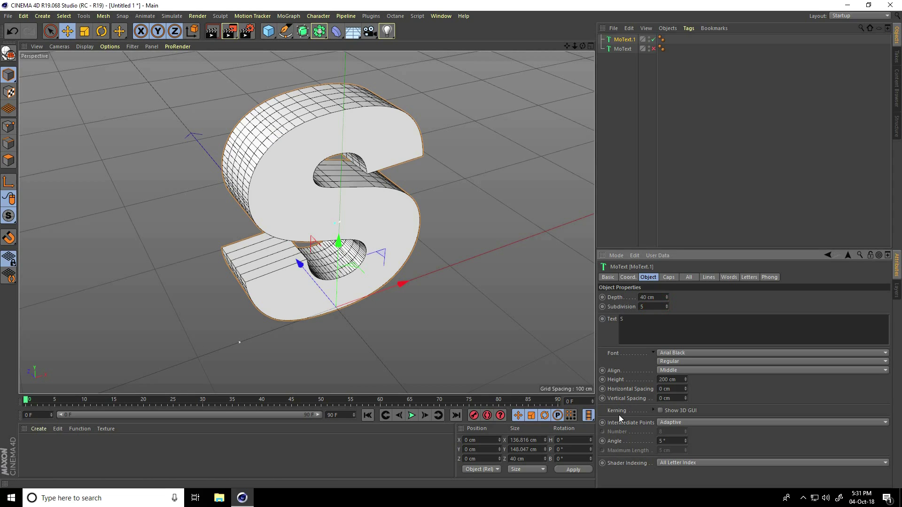
Set the duplicate's intermediate points to Subdivided, with an angle of 90° and a maximum length of 10 cm.
left_click(672, 425)
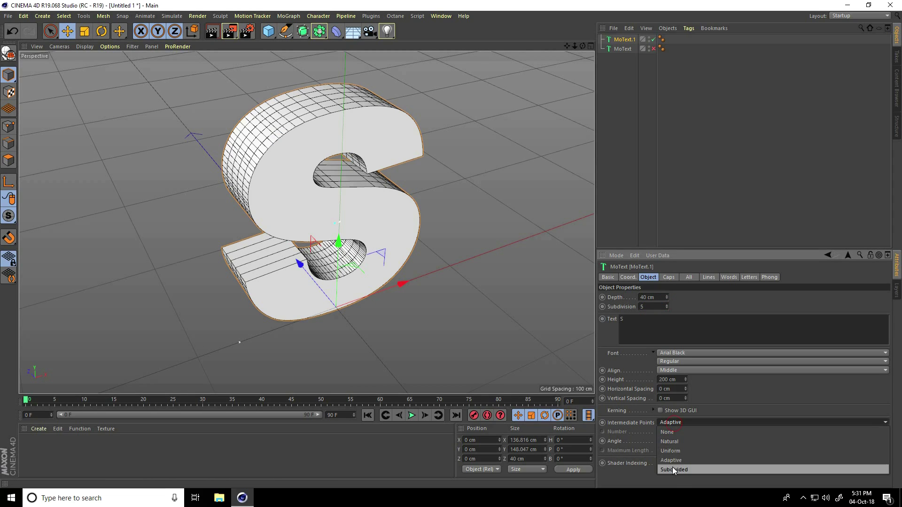
left_click(676, 470)
left_click(667, 441)
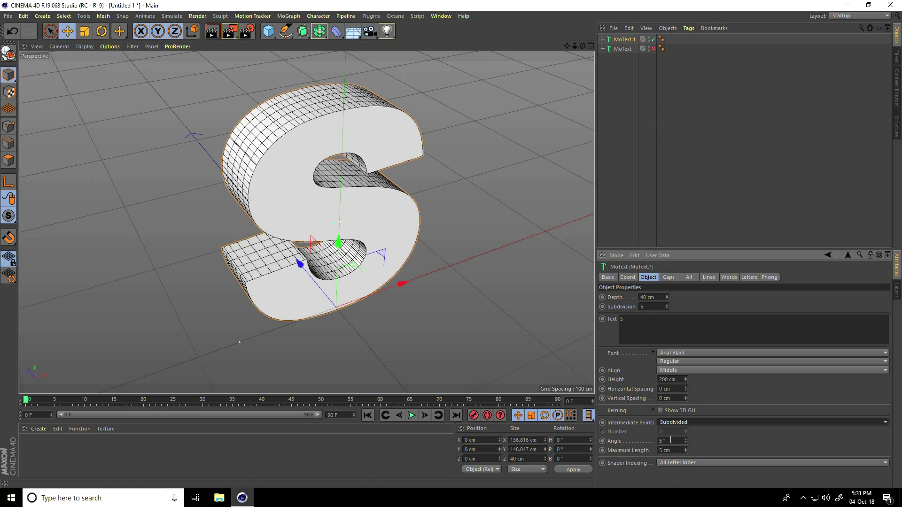
type("90")
key("Return")
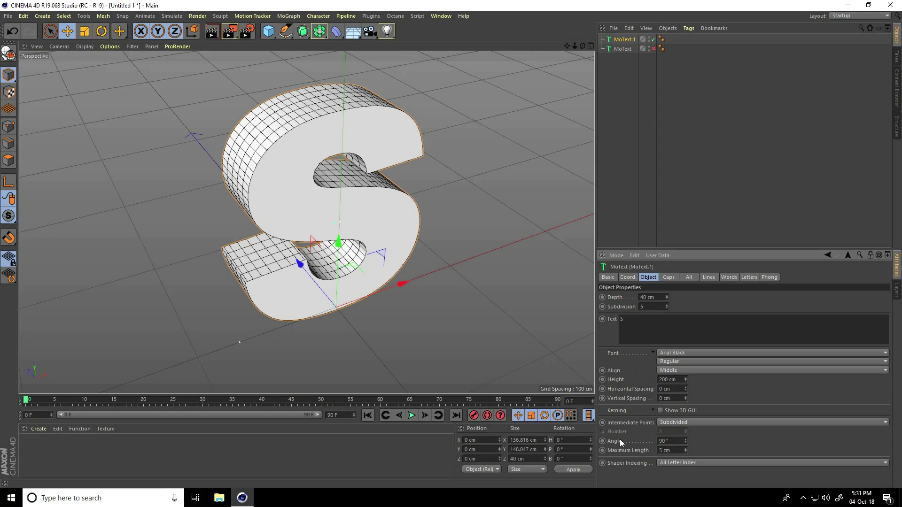
left_click(672, 452)
key("Return")
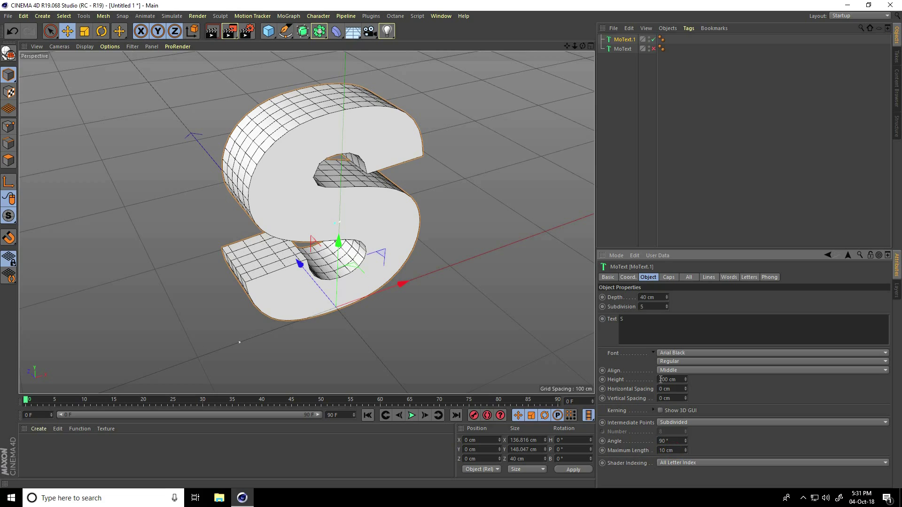
Set the duplicate's cap type to Quadrangles and enable Regular Grid.
left_click(668, 278)
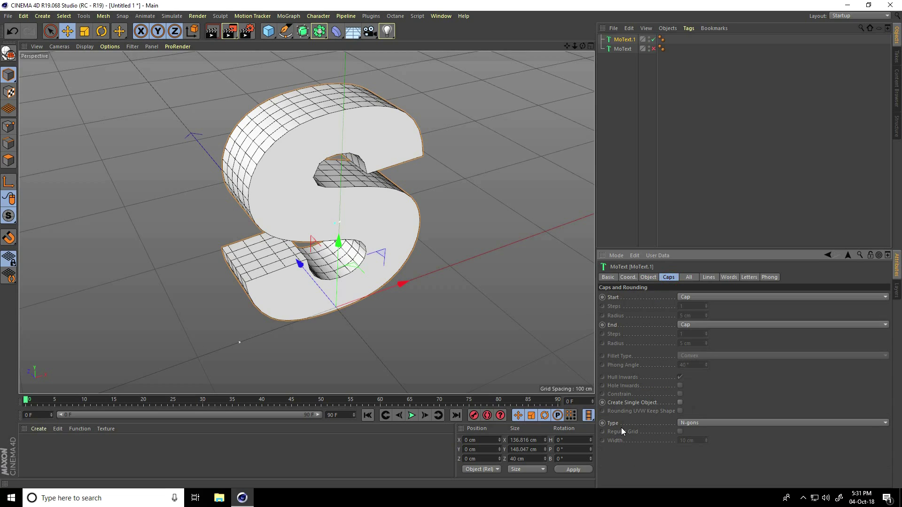
left_click(688, 423)
left_click(690, 441)
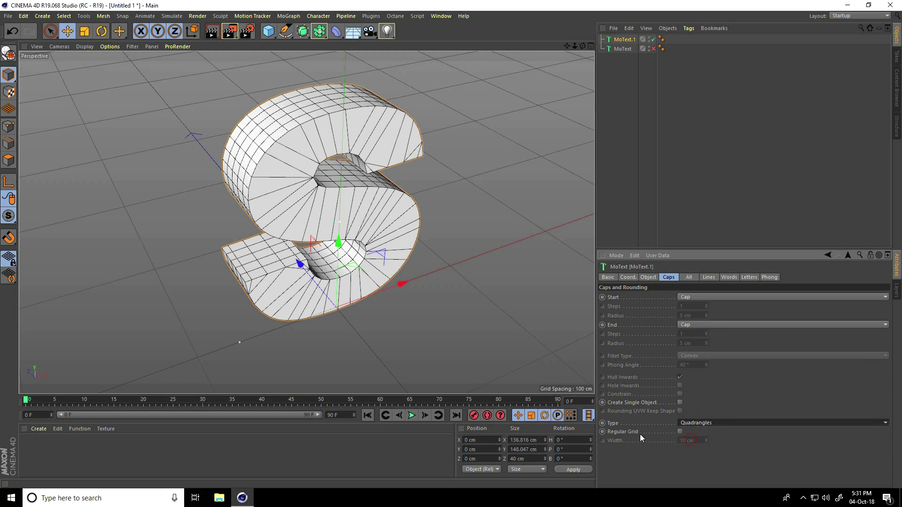
left_click(680, 432)
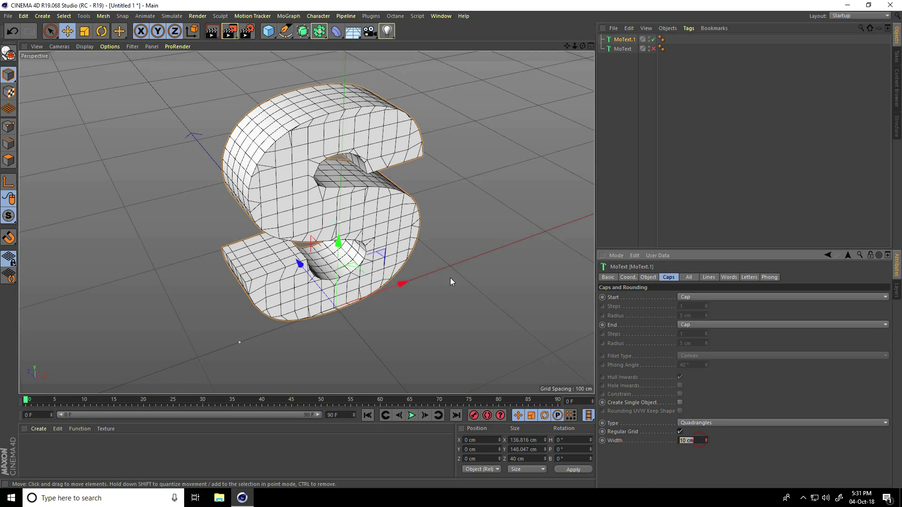
left_click_drag(331, 237, 265, 181, "alt")
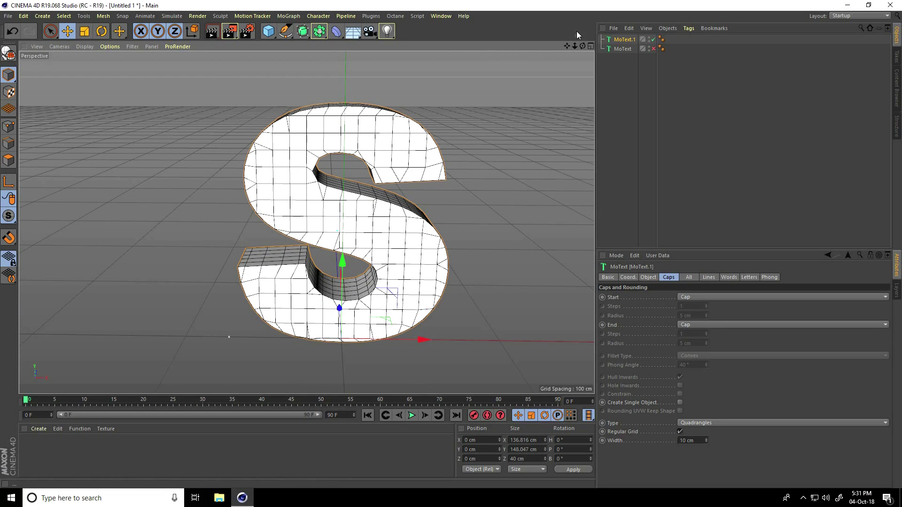
Make the duplicated MoText editable and merge it with all its children using Connect Objects + Delete.
left_click(8, 54)
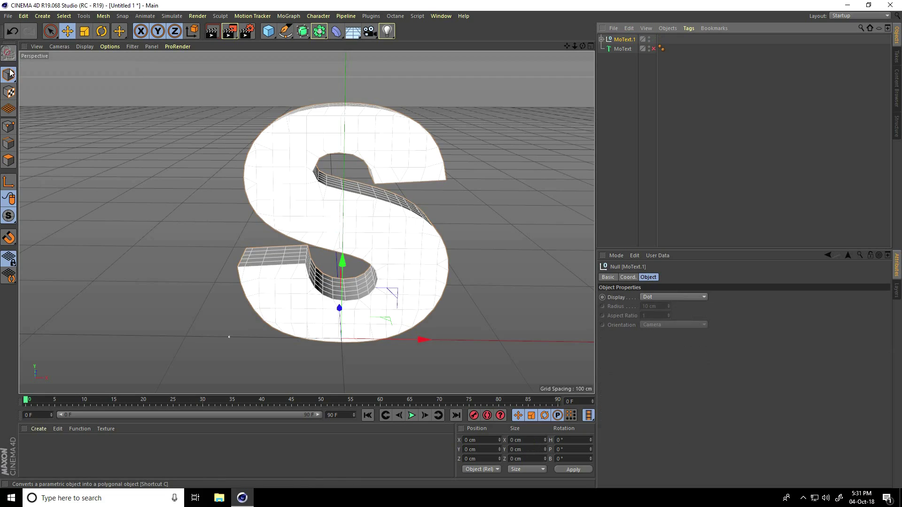
right_click(622, 42)
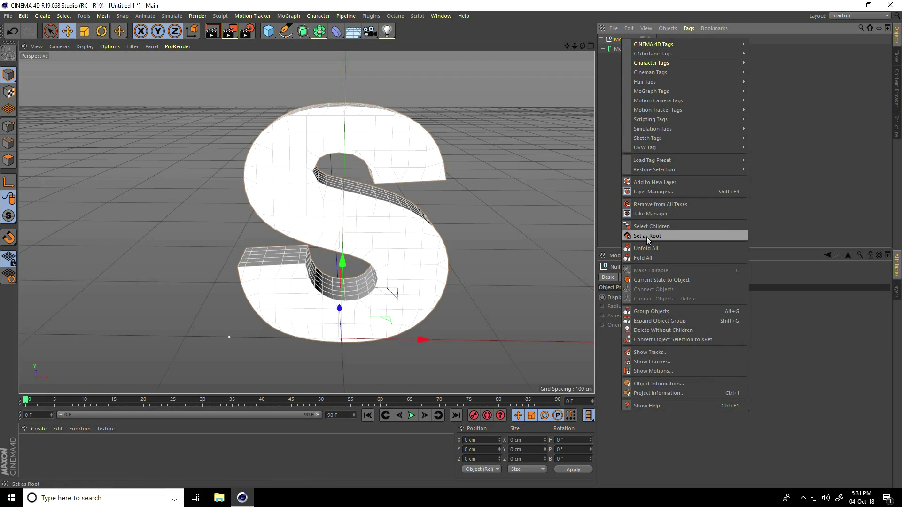
left_click(663, 227)
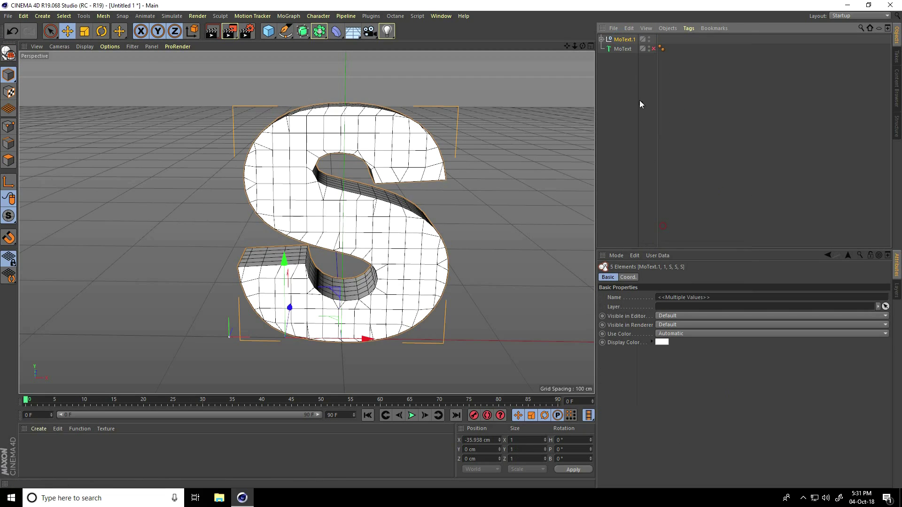
right_click(623, 39)
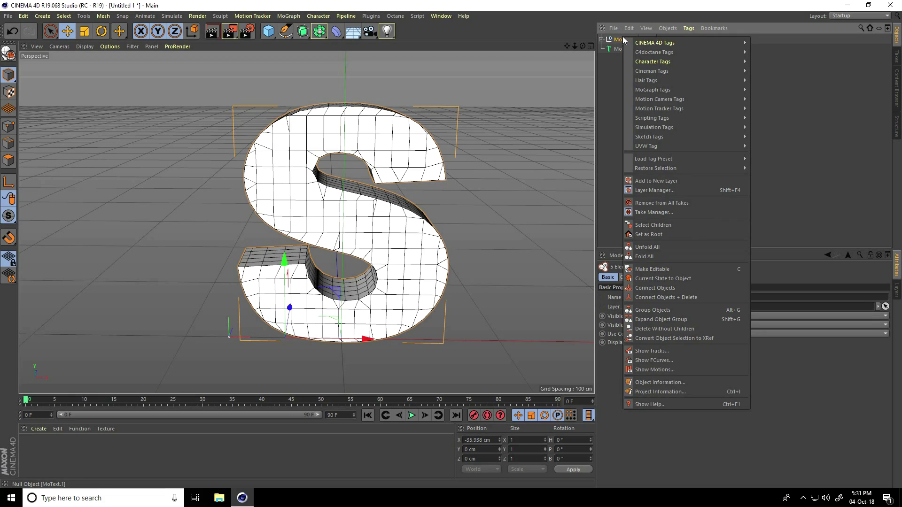
left_click(673, 297)
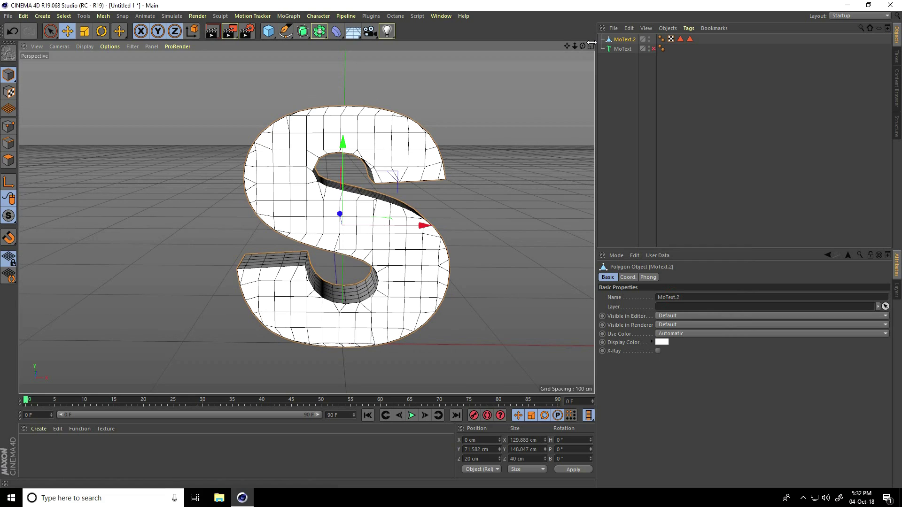
Maximize the Front view on the merged letter S and enable polygon mode.
middle_click(230, 177)
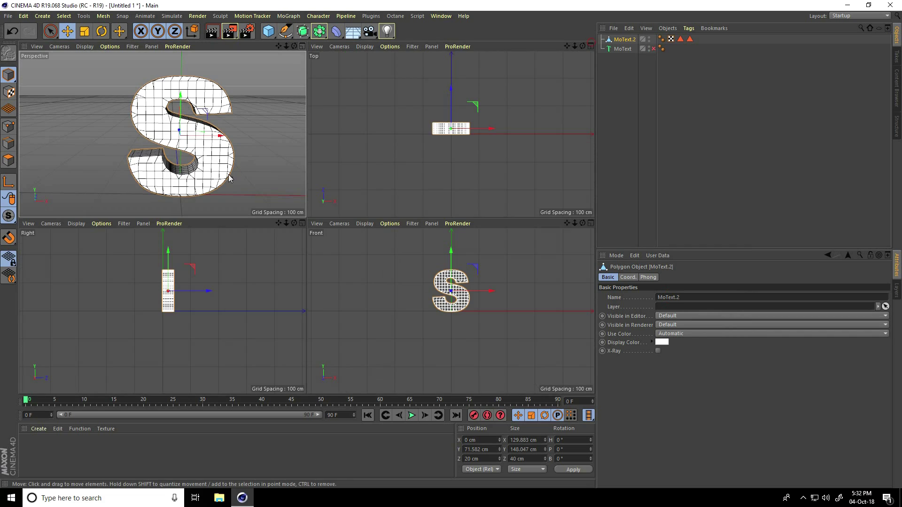
left_click(591, 224)
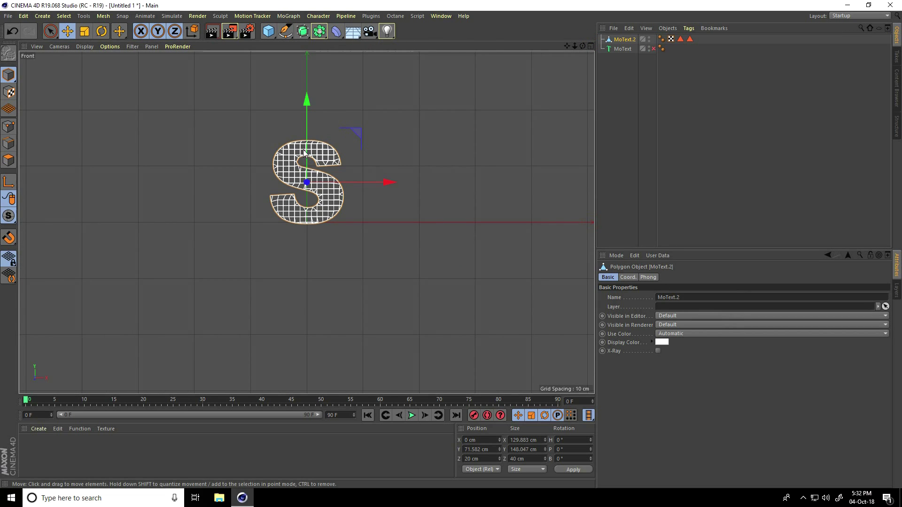
scroll(317, 122, "up", 5)
scroll(325, 224, "up", 2)
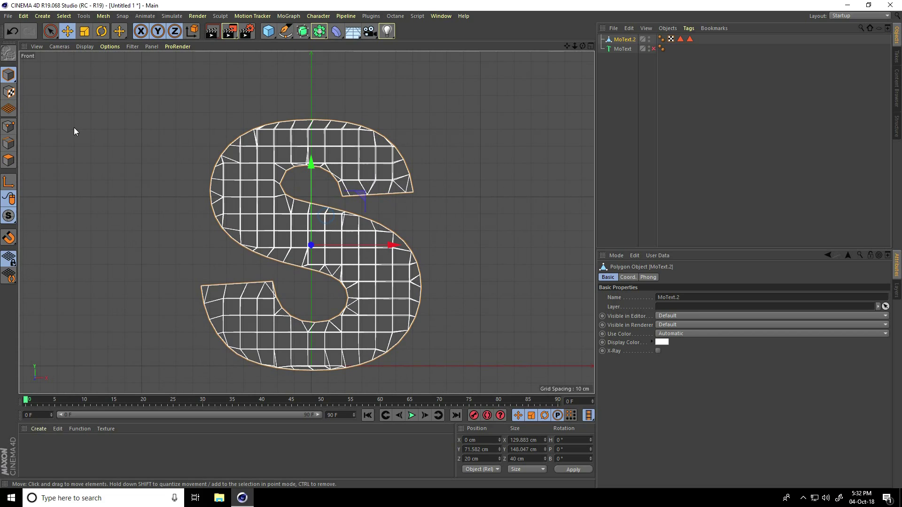
left_click(9, 160)
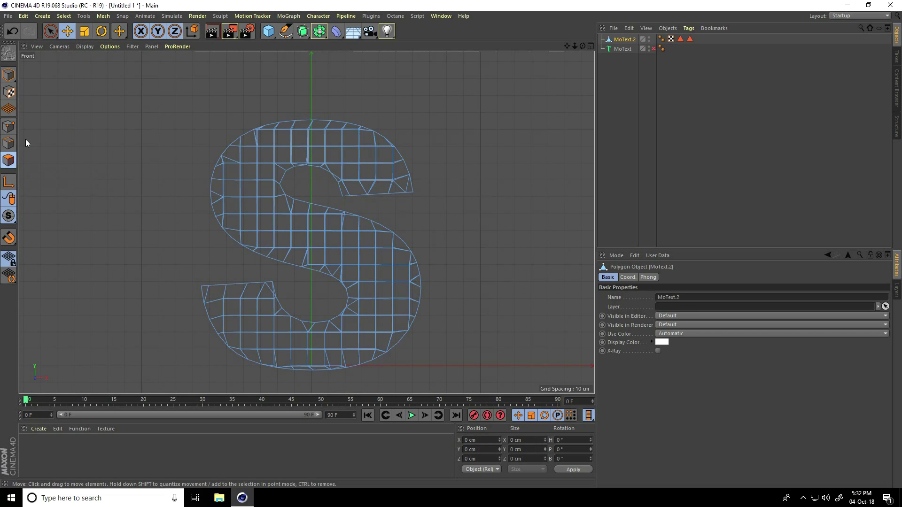
Set up Live Selection with a radius of 50 and turn off Only Select Visible Elements.
left_click_drag(50, 31, 91, 46)
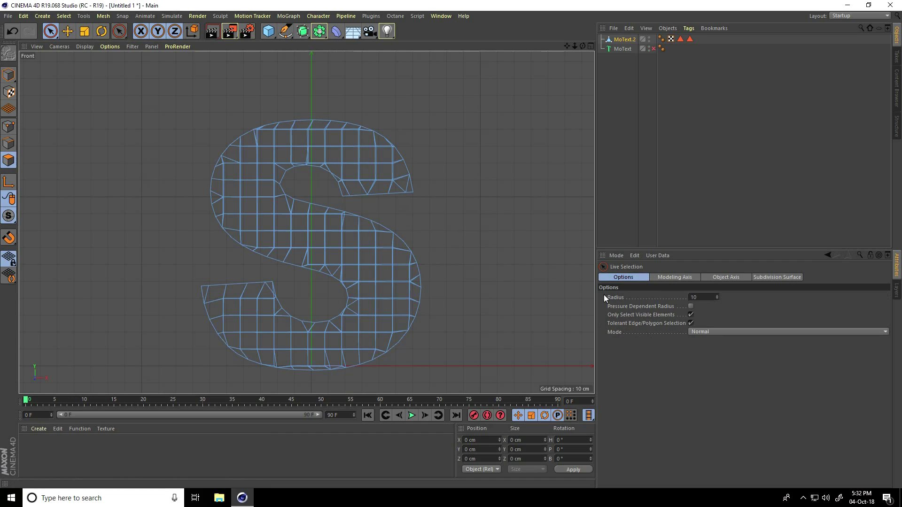
left_click(705, 298)
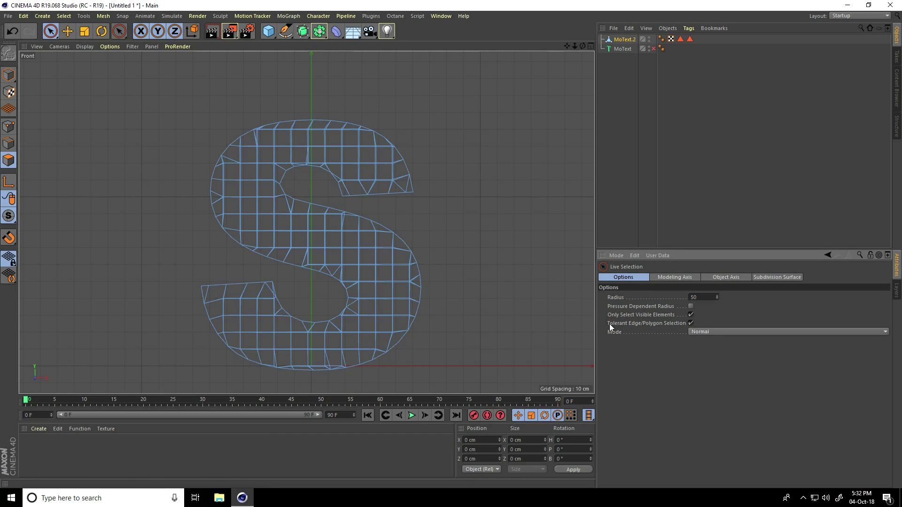
left_click(691, 314)
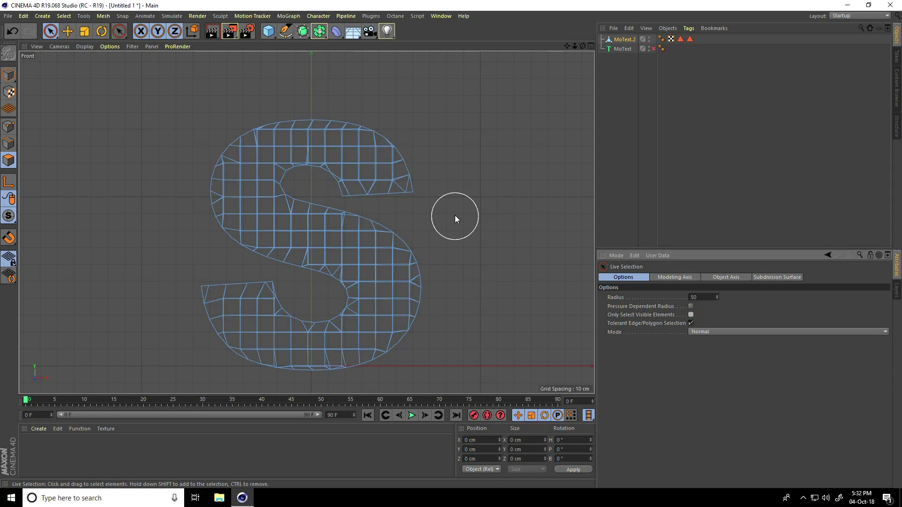
Select the polygons along the outer curve of the letter's upper half, through its full depth, and delete them.
mouse_move(423, 162)
left_mouse_down()
mouse_move(388, 135)
mouse_move(319, 127)
mouse_move(258, 137)
mouse_move(294, 125)
mouse_move(310, 158)
mouse_move(264, 122)
mouse_move(212, 163)
left_mouse_up()
left_click_drag(214, 195, 257, 245)
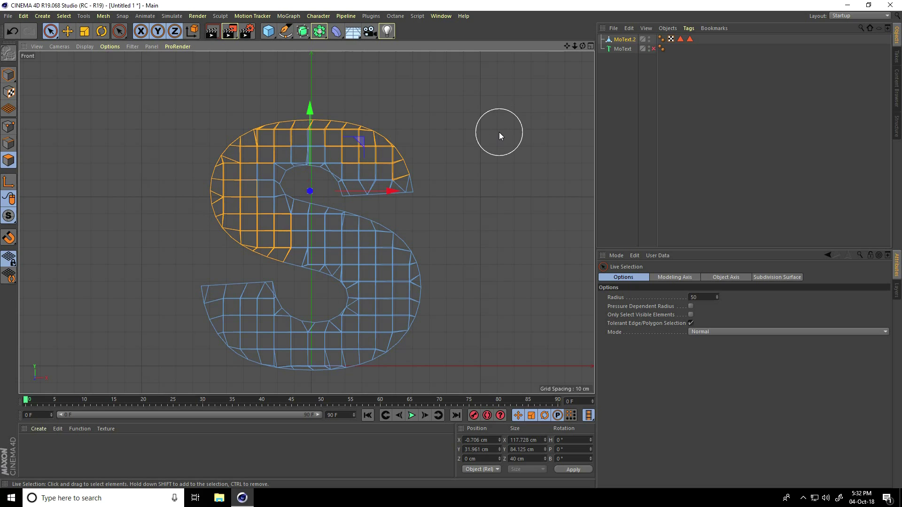
key("Delete")
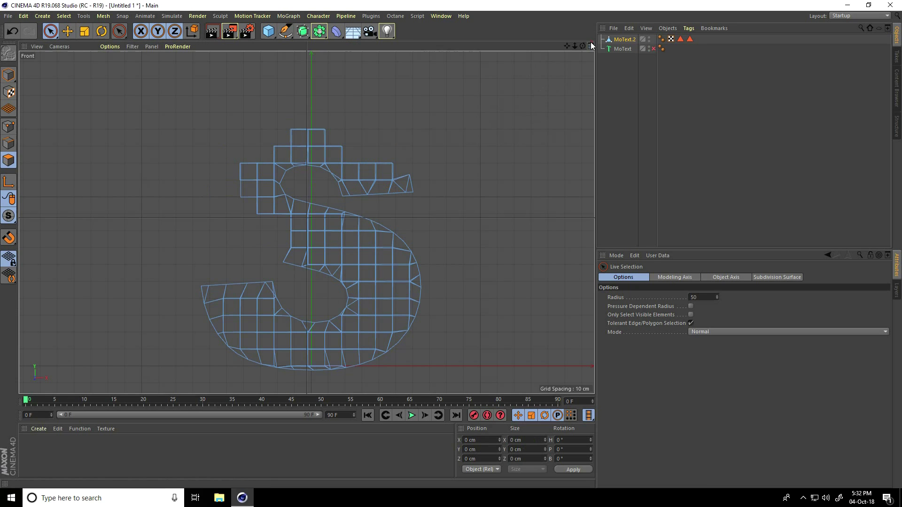
In the Front view, delete the protruding polygons on the outer left edge of the letter's broken upper half.
left_click(591, 45)
left_click(301, 46)
mouse_move(323, 167)
left_mouse_down("alt")
mouse_move(451, 179)
mouse_move(305, 169)
mouse_move(322, 165)
left_mouse_up("alt")
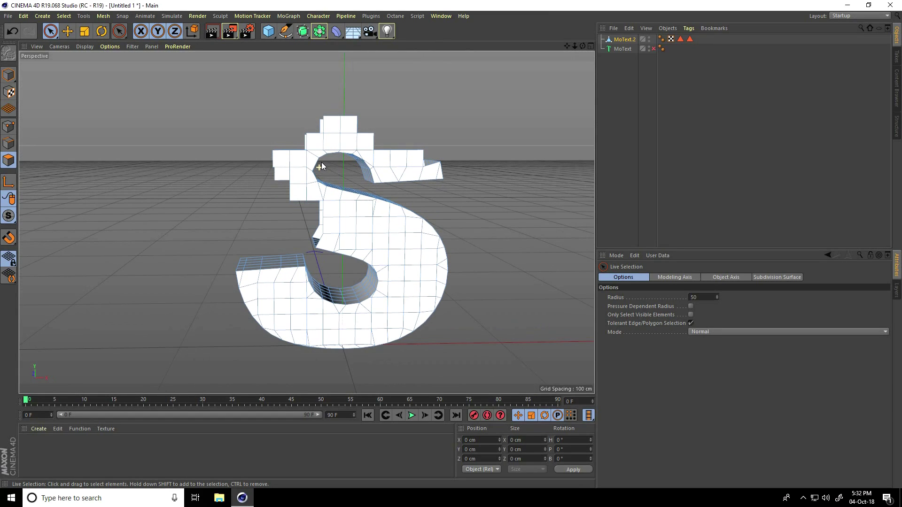
left_click(590, 46)
scroll(409, 286, "up", 3)
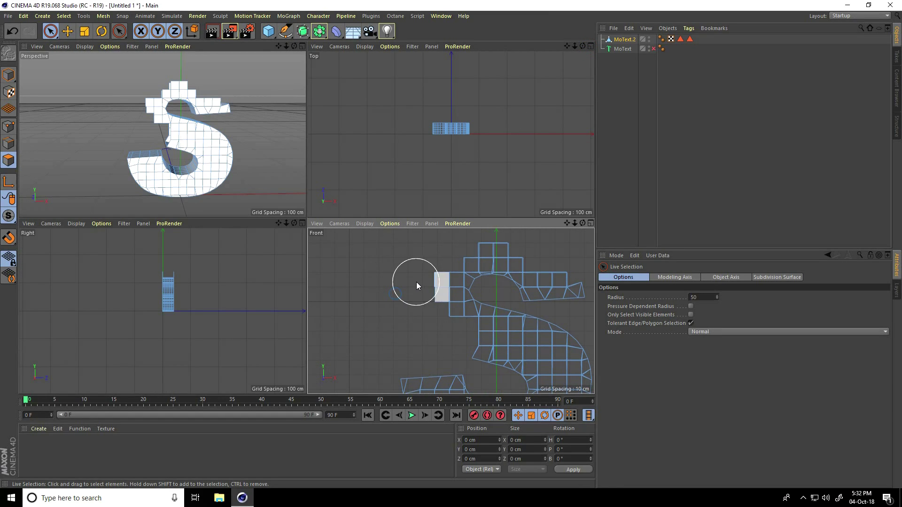
left_click(420, 283)
left_click(390, 302)
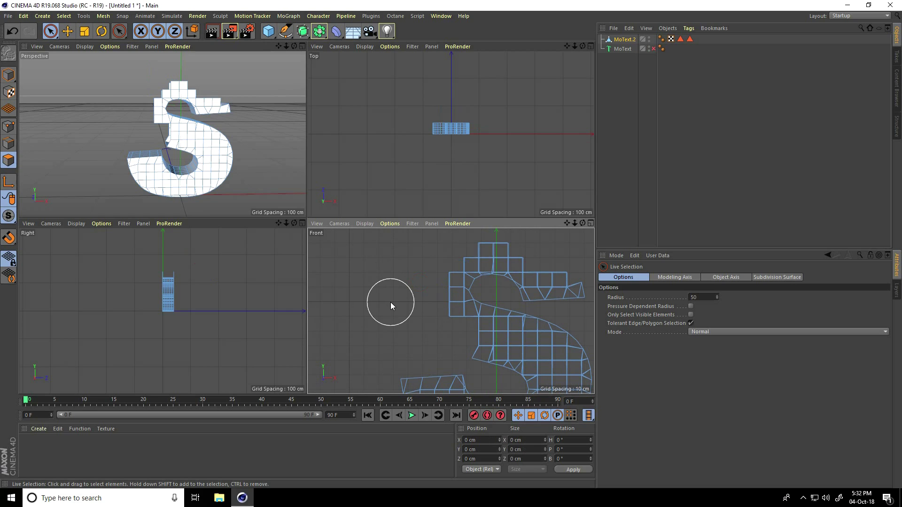
Return to model mode in the Perspective view and add a Subdivision Surface as the parent of MoText.2.
left_click(302, 46)
left_click_drag(414, 235, 433, 251, "alt")
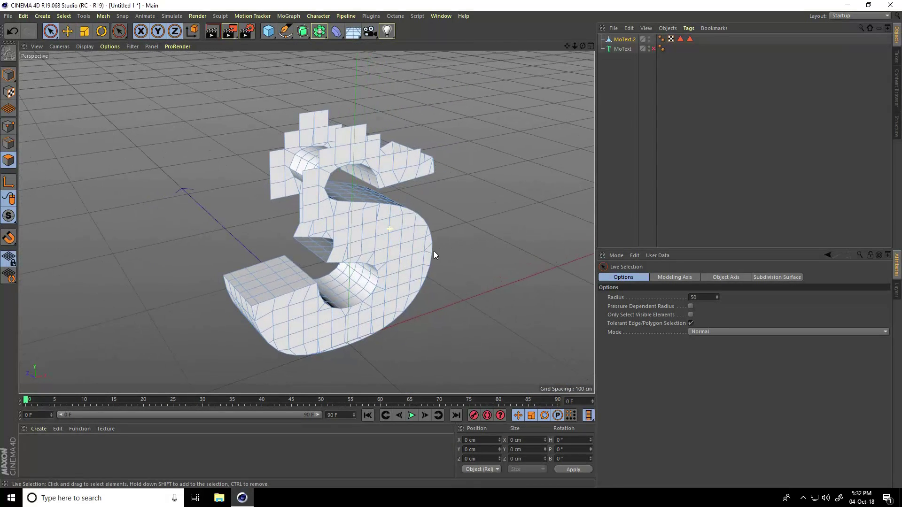
left_click(9, 75)
left_click(68, 31)
scroll(319, 150, "up", 2)
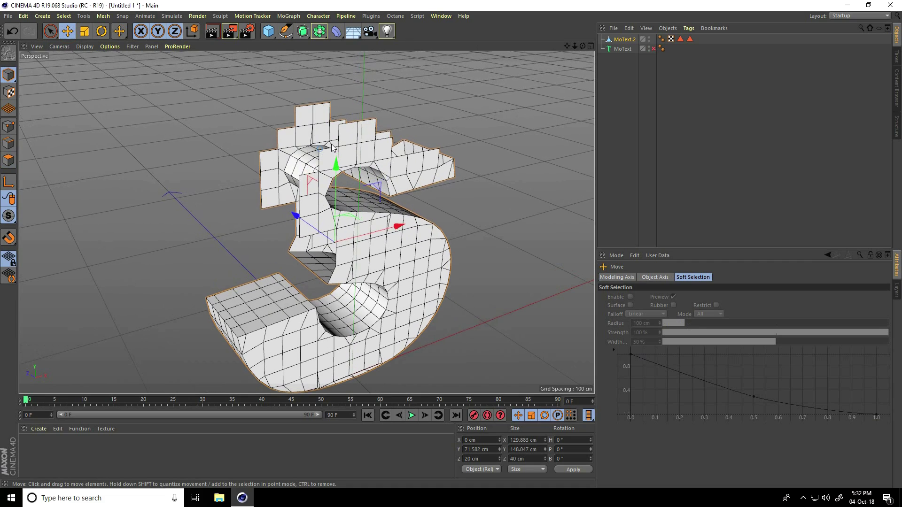
left_click(303, 31)
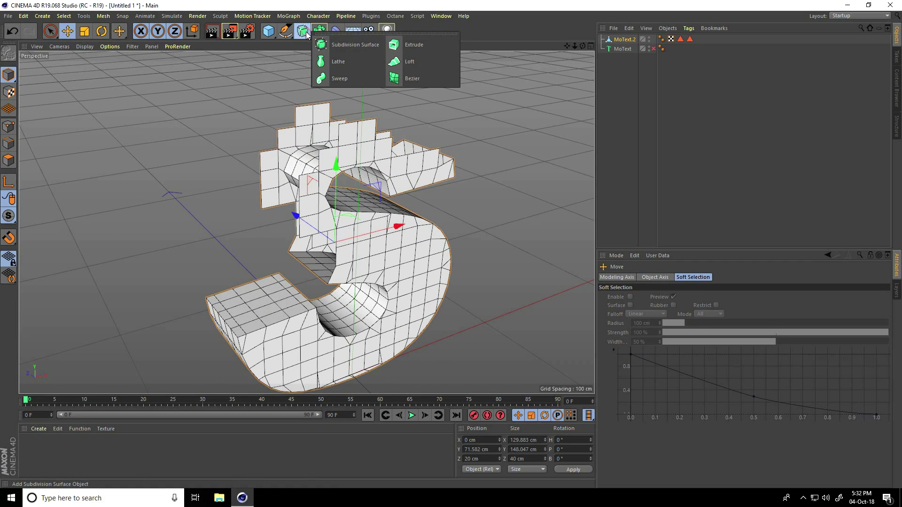
left_click(351, 47)
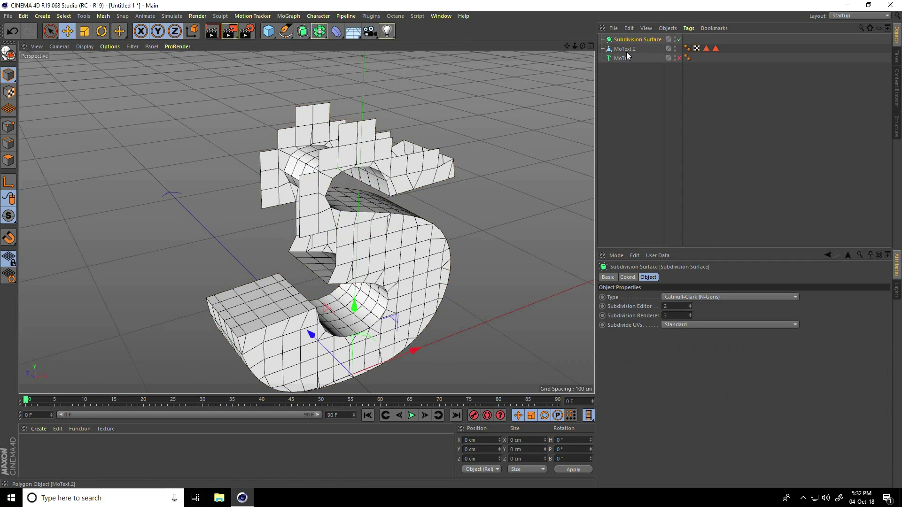
left_click_drag(625, 52, 629, 40)
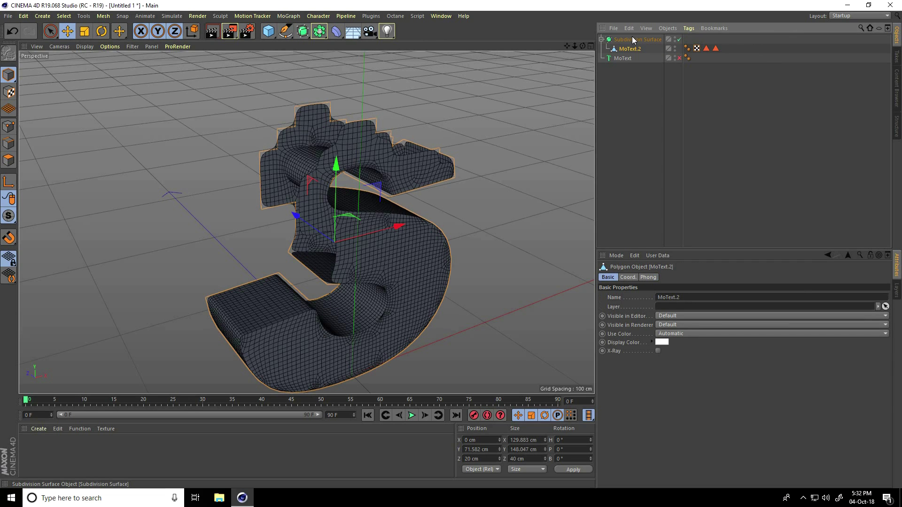
left_click(629, 40)
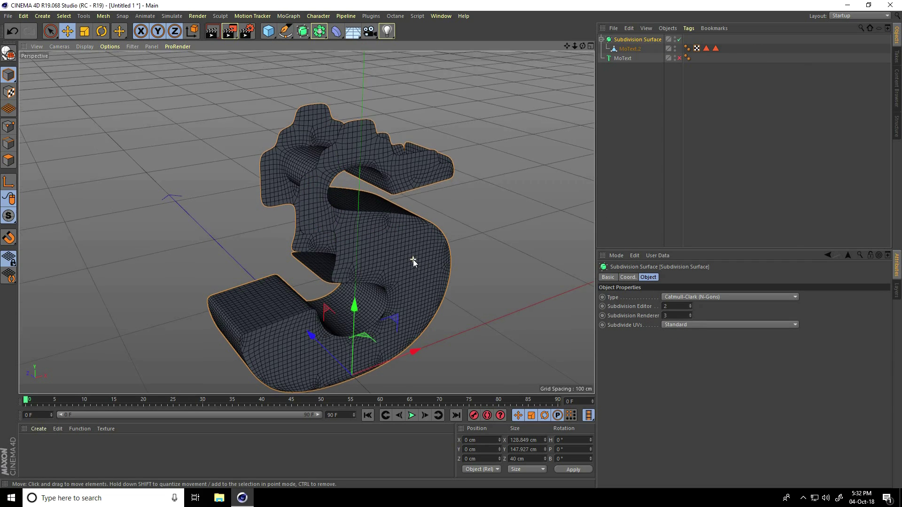
left_click_drag(413, 259, 518, 112, "alt")
Select all points of MoText.2 and run Optimize on them.
left_click(626, 49)
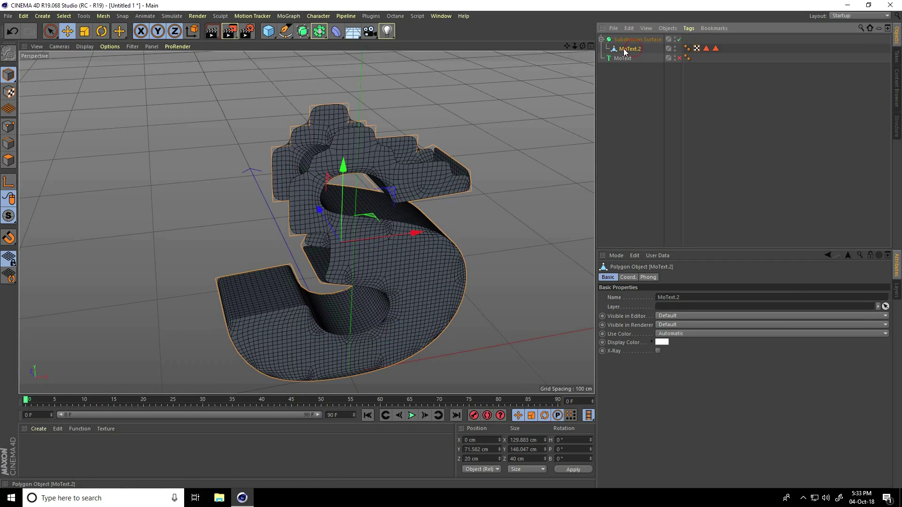
left_click(10, 126)
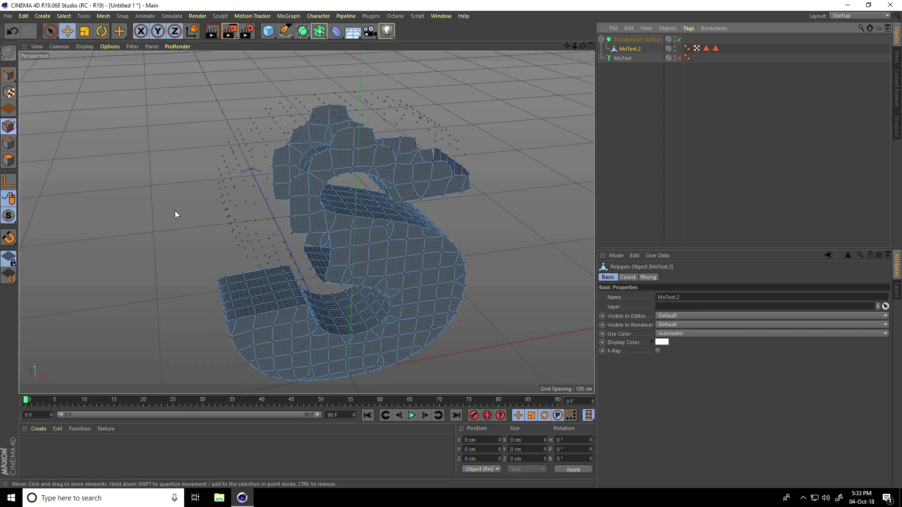
left_click_drag(190, 219, 173, 145, "alt")
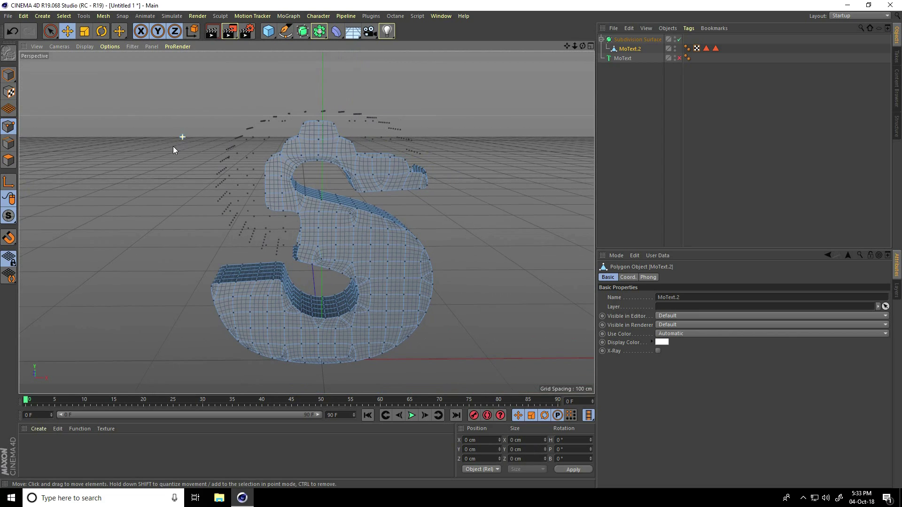
left_click(61, 17)
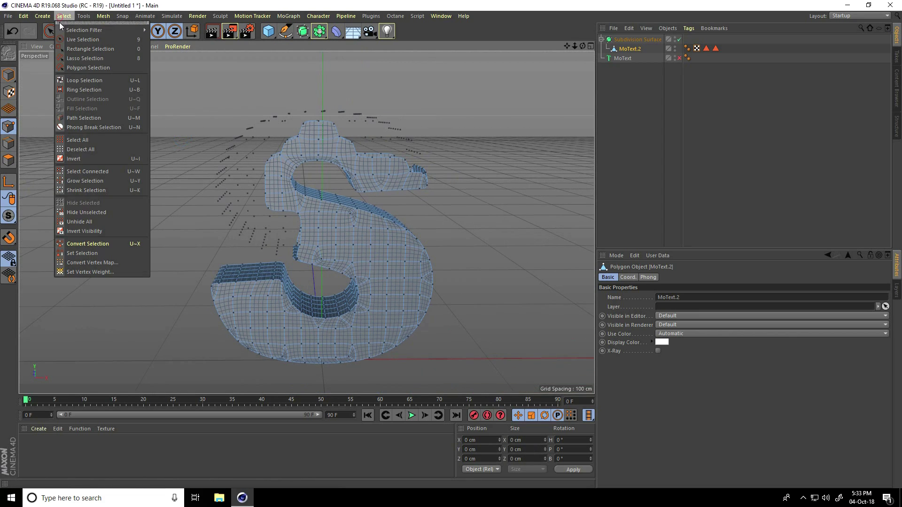
left_click(82, 142)
right_click(275, 178)
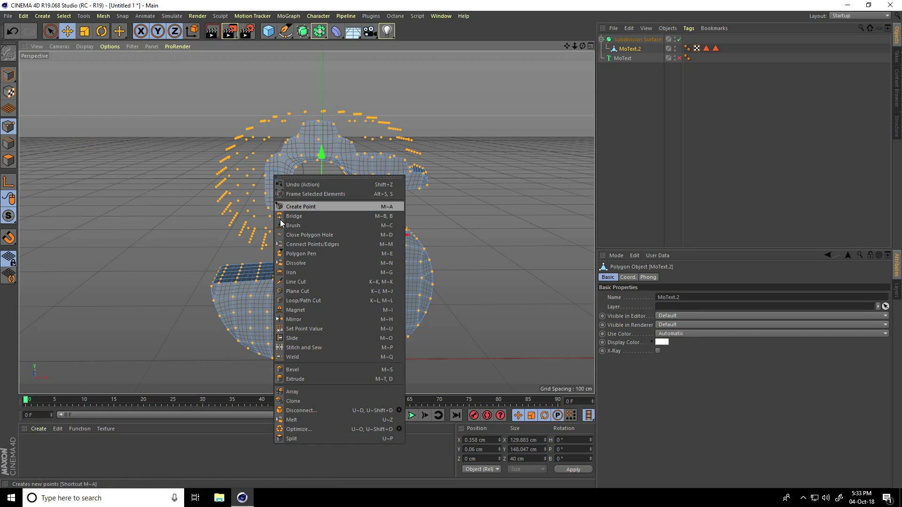
left_click(320, 429)
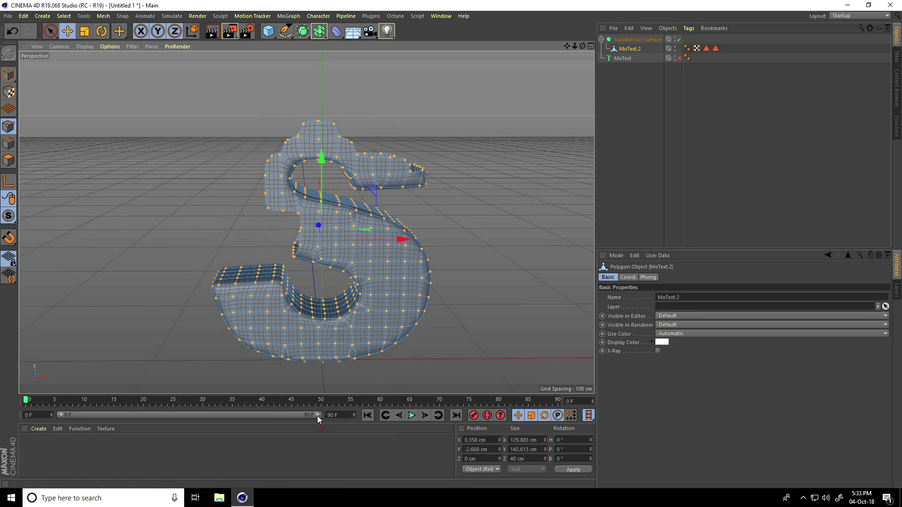
mouse_move(260, 231)
left_mouse_down("alt")
mouse_move(353, 230)
mouse_move(262, 238)
left_mouse_up("alt")
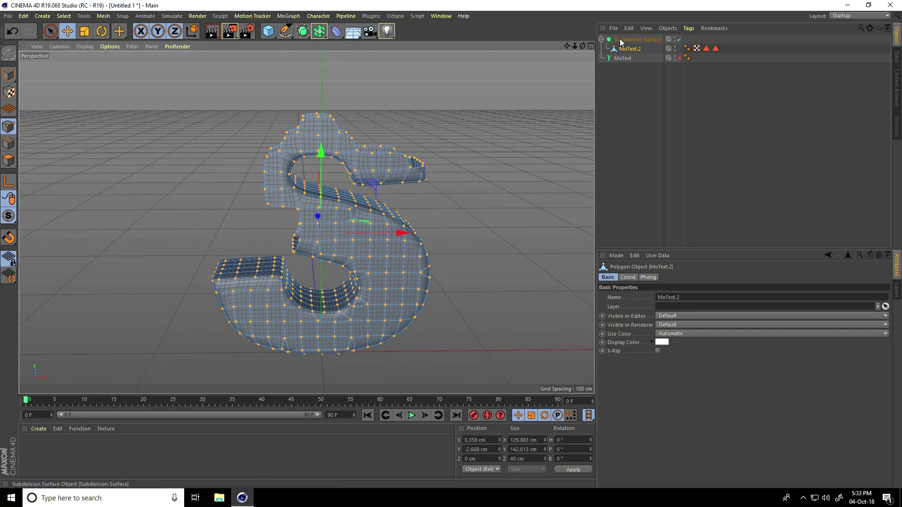
Switch back to model mode and add a Cloth Surface with the Subdivision Surface nested inside it.
left_click(8, 74)
left_click(66, 34)
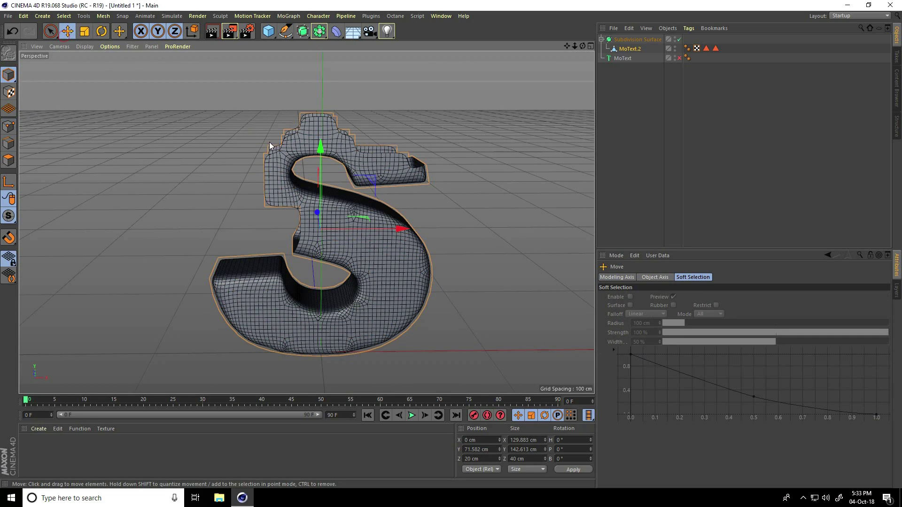
left_click(172, 19)
mouse_move(175, 30)
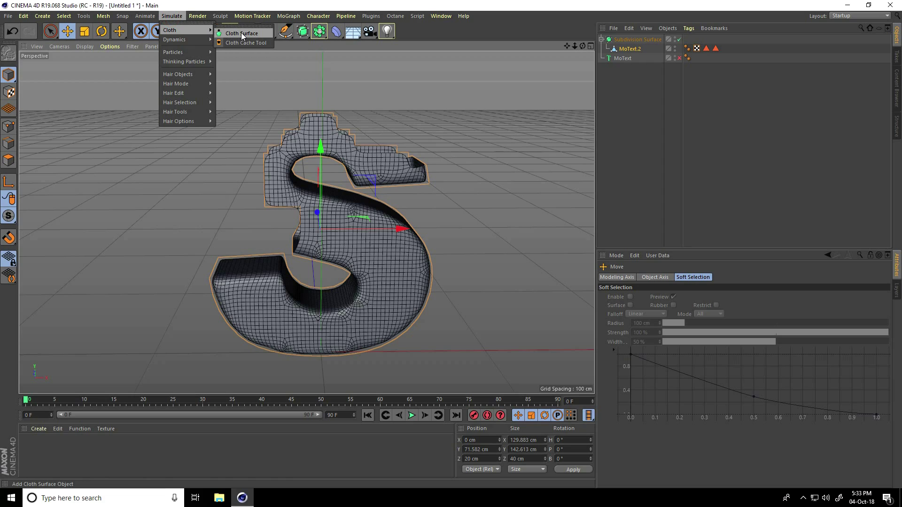
left_click(240, 32)
left_click(628, 50)
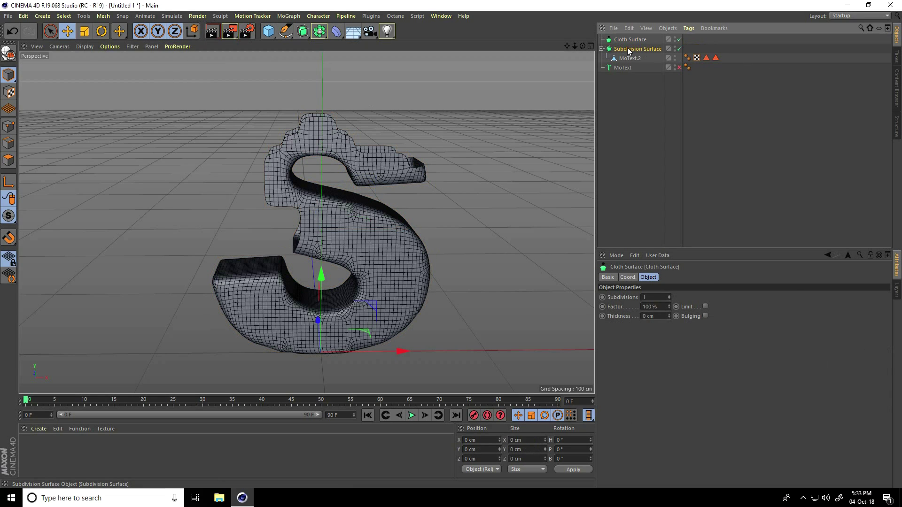
left_click_drag(630, 46, 629, 40)
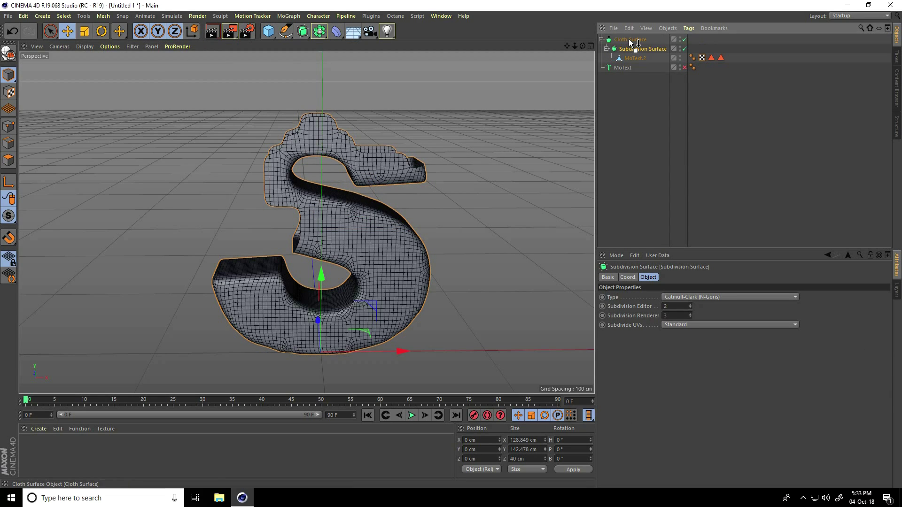
Set the Cloth Surface's subdivisions to 0 and its thickness to 3 cm.
left_click(631, 40)
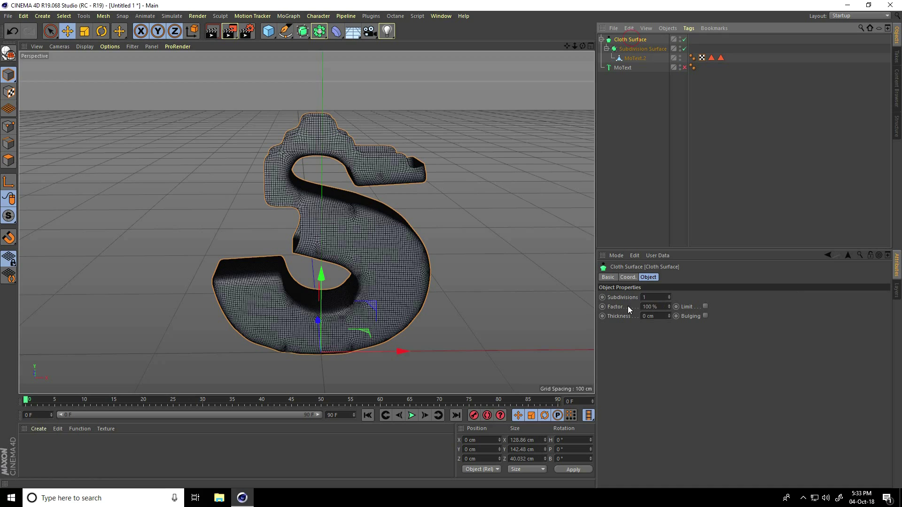
left_click(657, 297)
type("0")
key("Return")
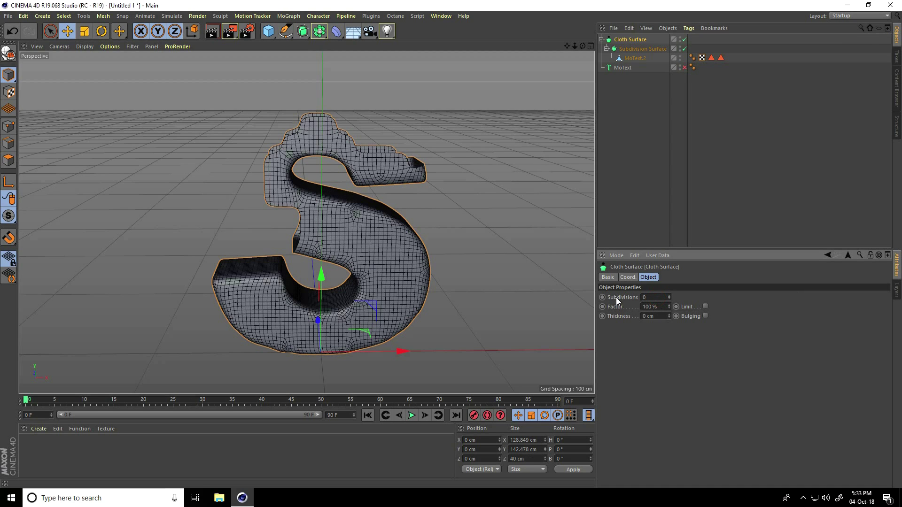
left_click(668, 314)
left_click(668, 314)
left_click(668, 315)
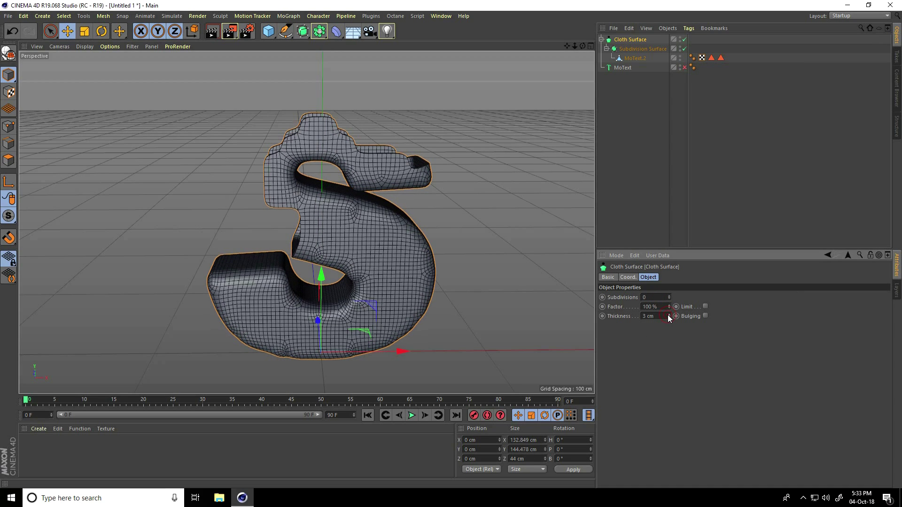
scroll(310, 146, "up", 3)
left_click_drag(315, 139, 341, 144, "alt")
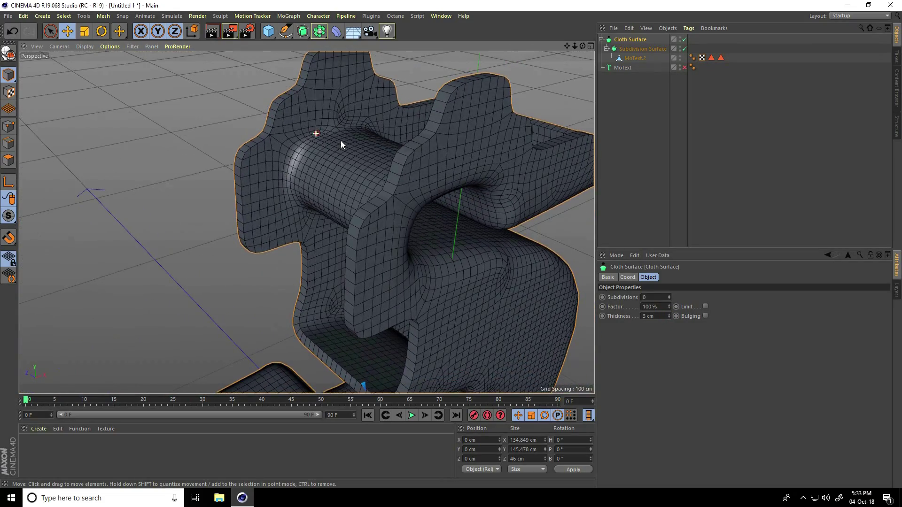
Make the Cloth Surface editable and merge it with all its children using Connect Objects + Delete.
left_click(601, 39)
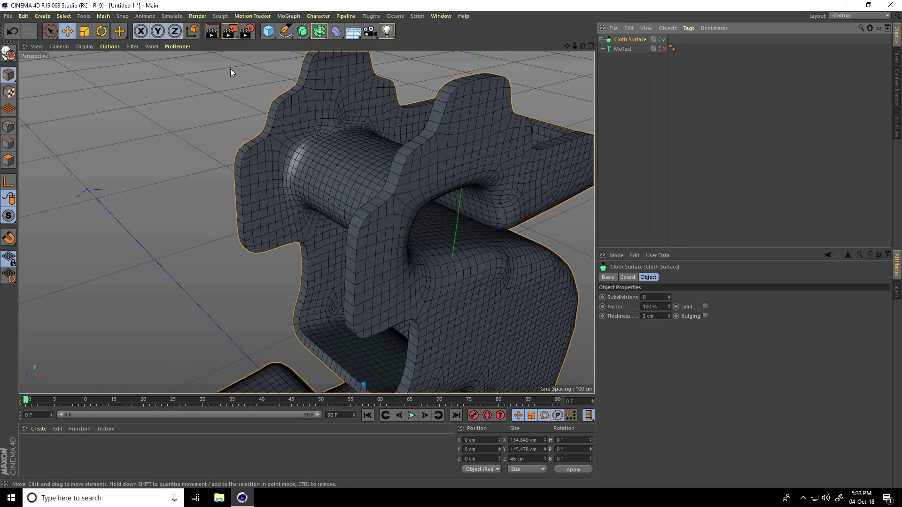
left_click(9, 56)
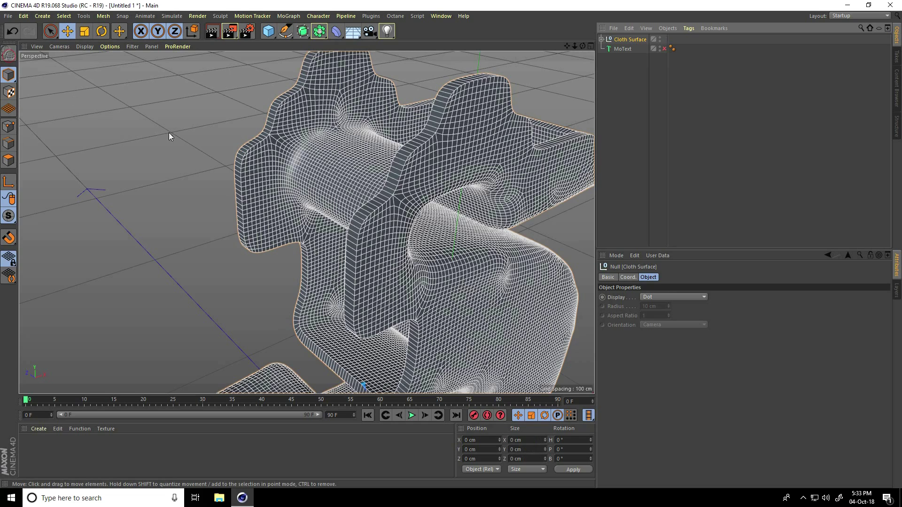
right_click(625, 40)
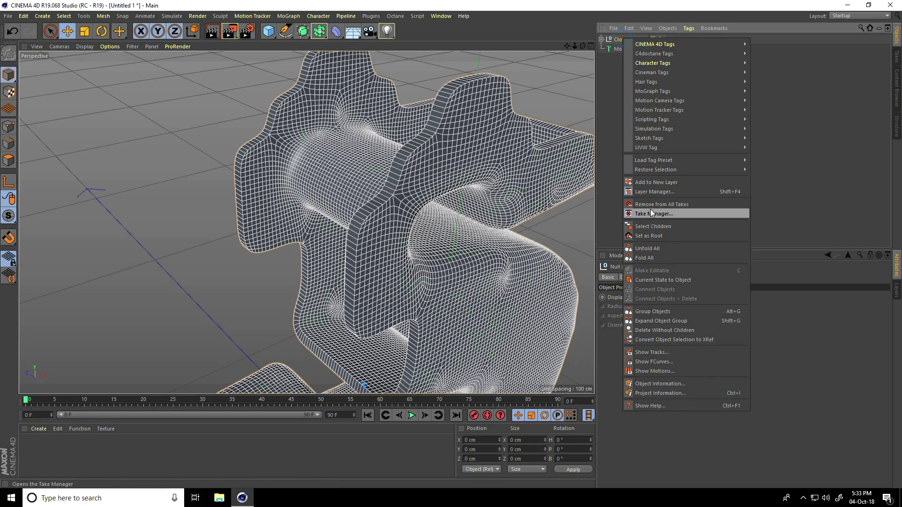
left_click(672, 226)
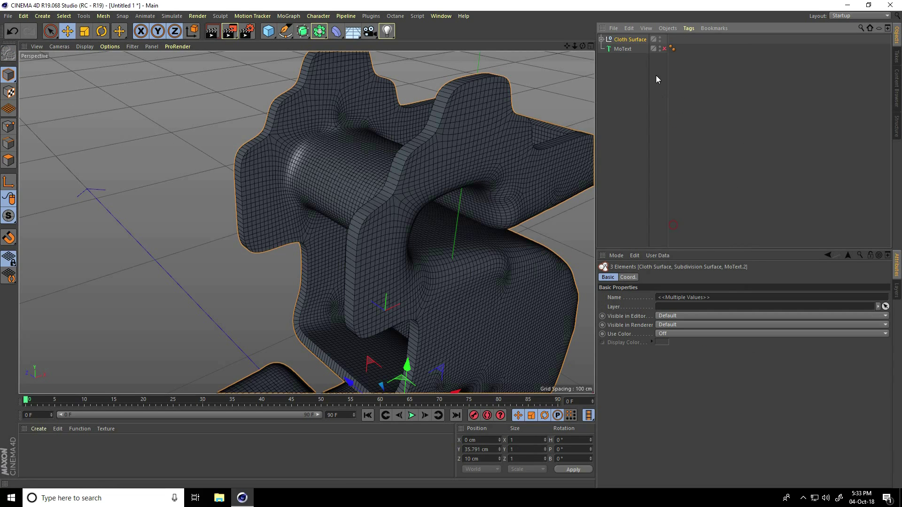
right_click(625, 41)
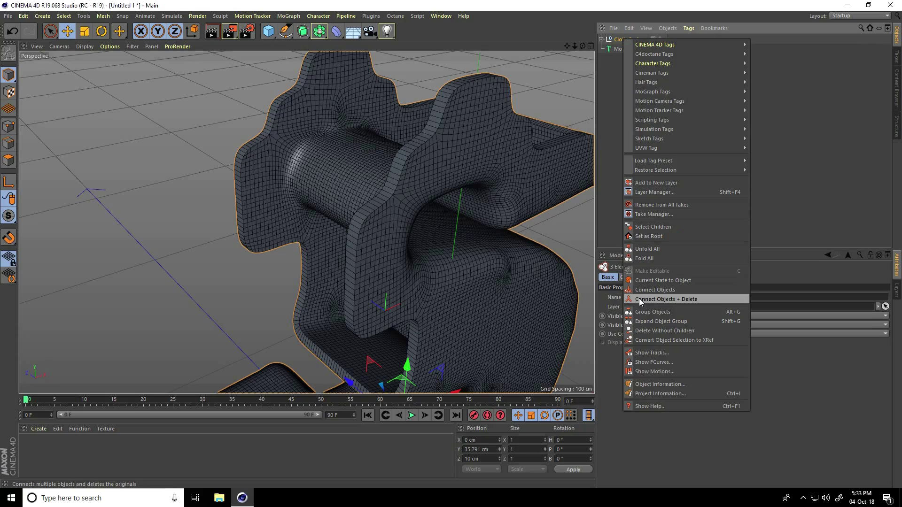
left_click(680, 299)
left_click_drag(366, 129, 382, 148, "alt")
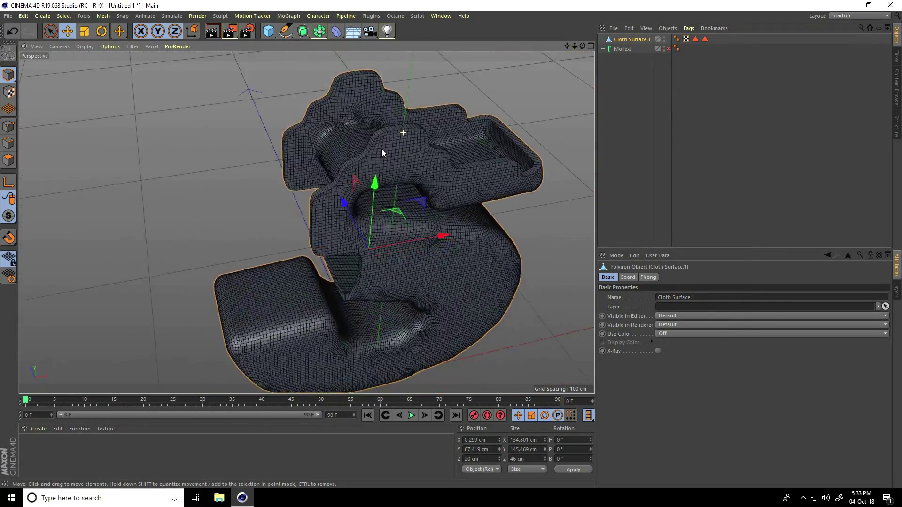
Add a loop cut at about 53% across the thickness of the shell wall's broken rim with Loop/Path Cut.
scroll(411, 159, "up", 8)
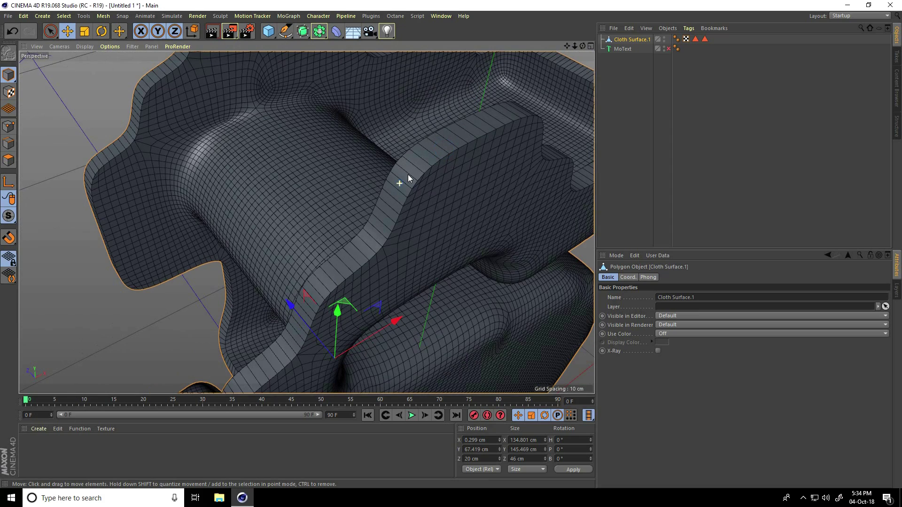
left_click_drag(409, 178, 444, 174, "alt")
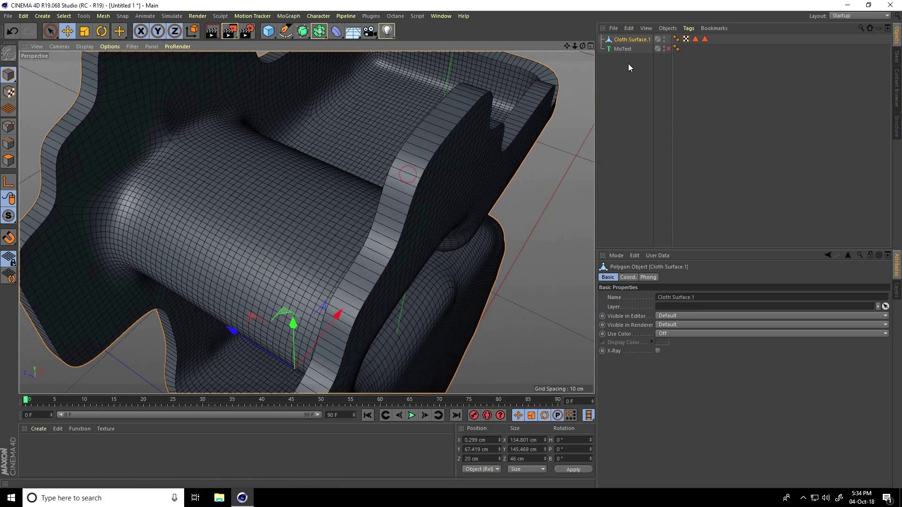
left_click(8, 146)
left_click(399, 172)
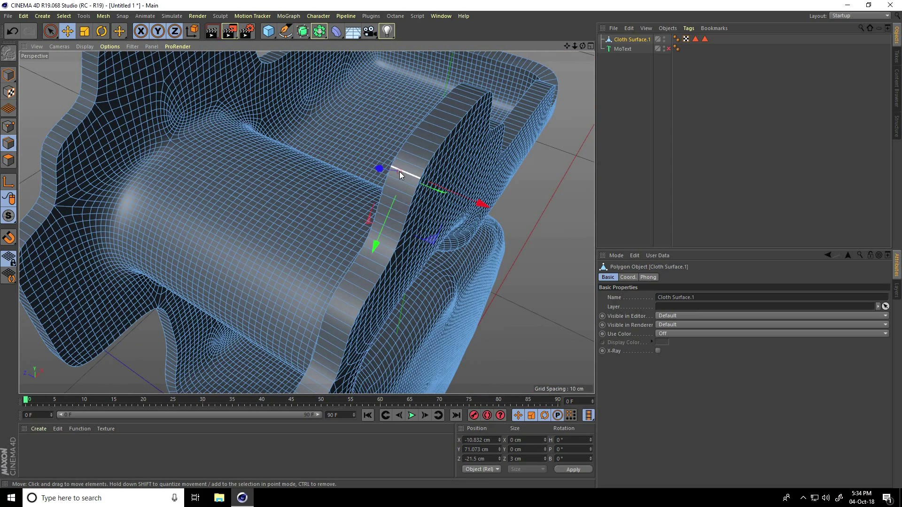
left_click(398, 175)
right_click(396, 176)
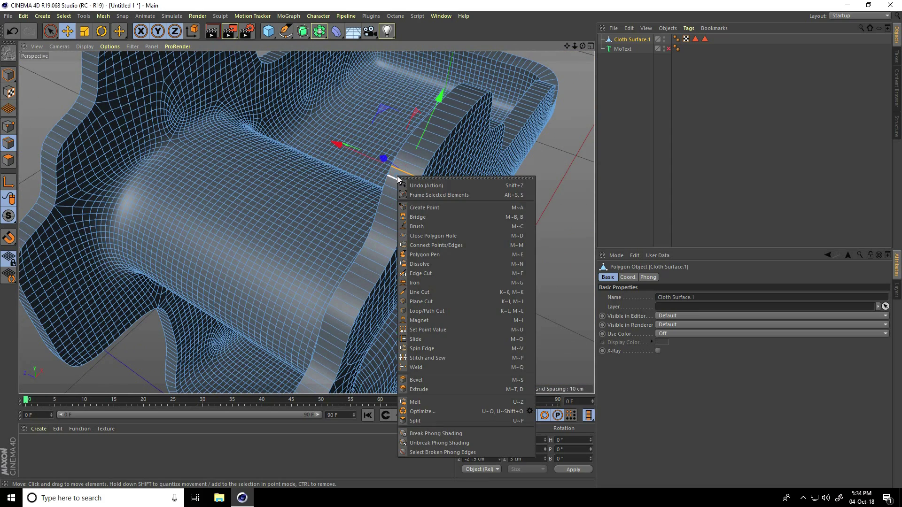
left_click(423, 311)
scroll(420, 170, "up", 5)
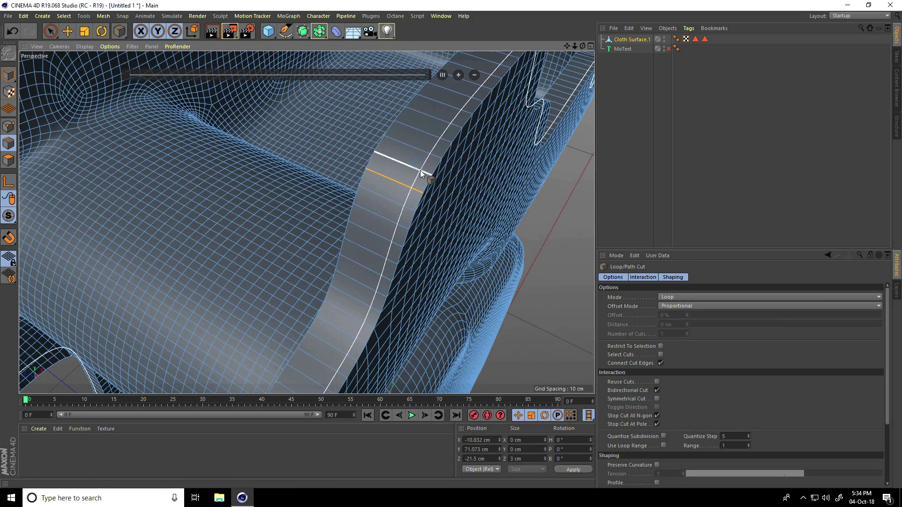
scroll(420, 170, "up", 3)
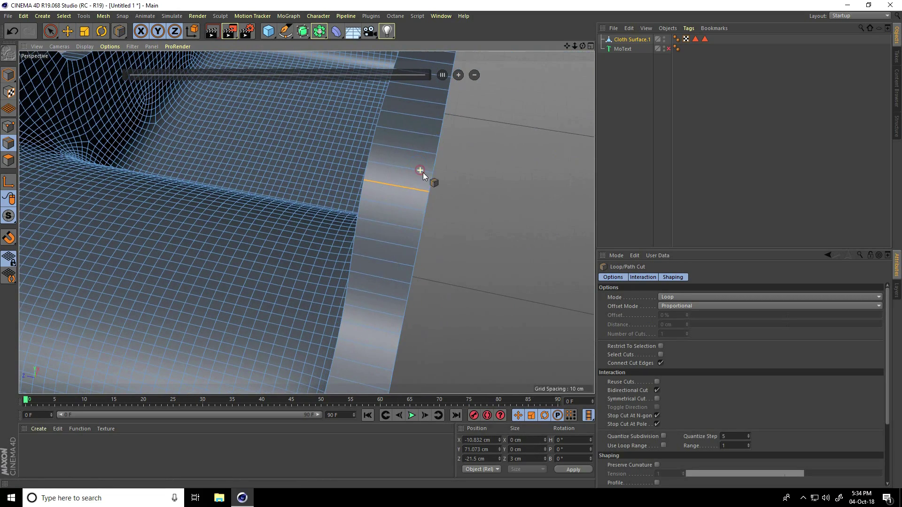
left_click(394, 185)
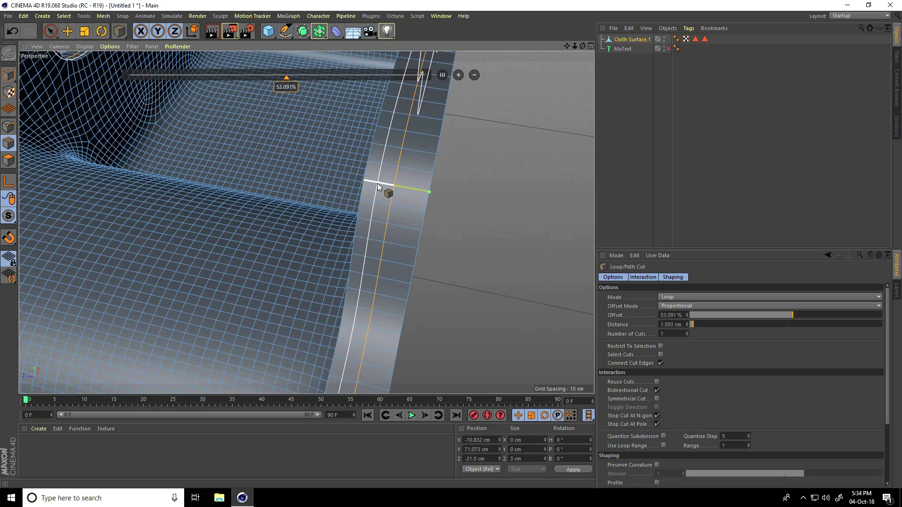
Add another loop cut on the wall rim, closer to its outer edge, and return to model mode with the Move tool.
left_click_drag(376, 183, 413, 190)
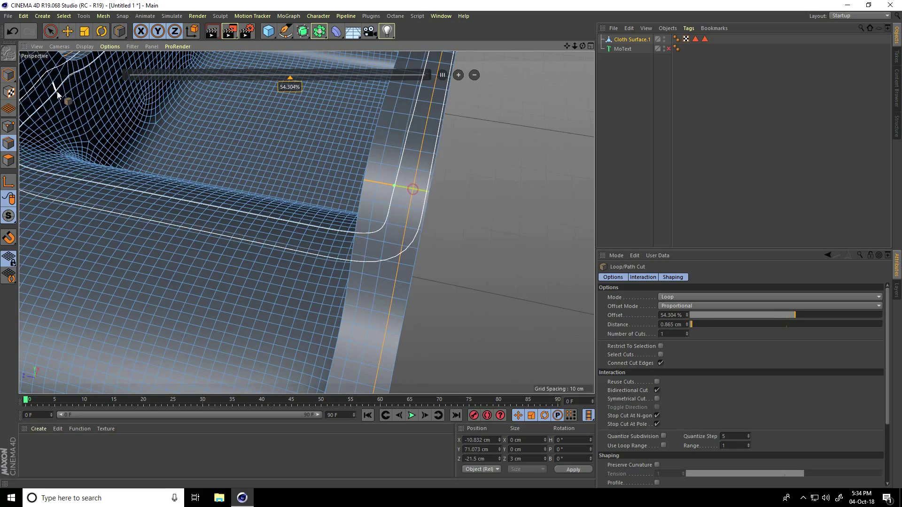
left_click(9, 75)
left_click(68, 31)
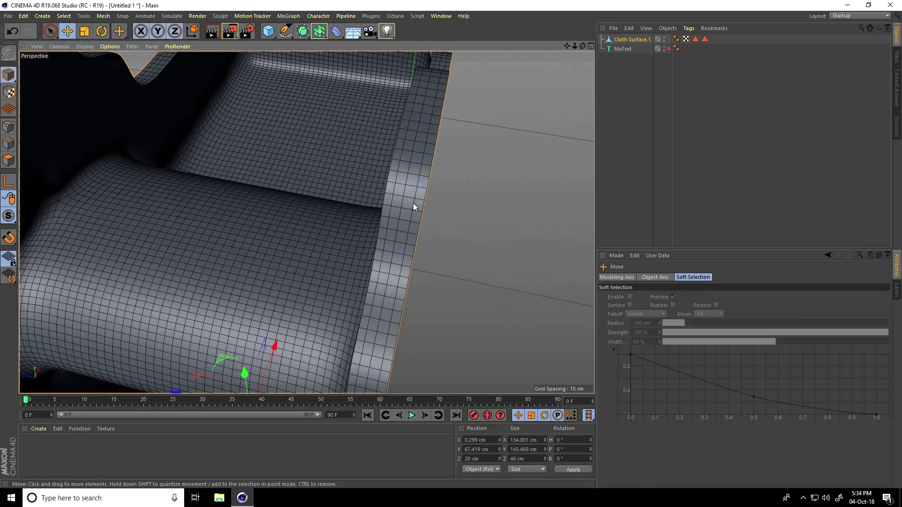
Re-enable the original MoText object so it displays together with the broken S shell.
left_click_drag(413, 203, 302, 165, "alt")
right_click_drag(248, 93, 199, 153, "alt")
right_click_drag(299, 177, 257, 204, "alt")
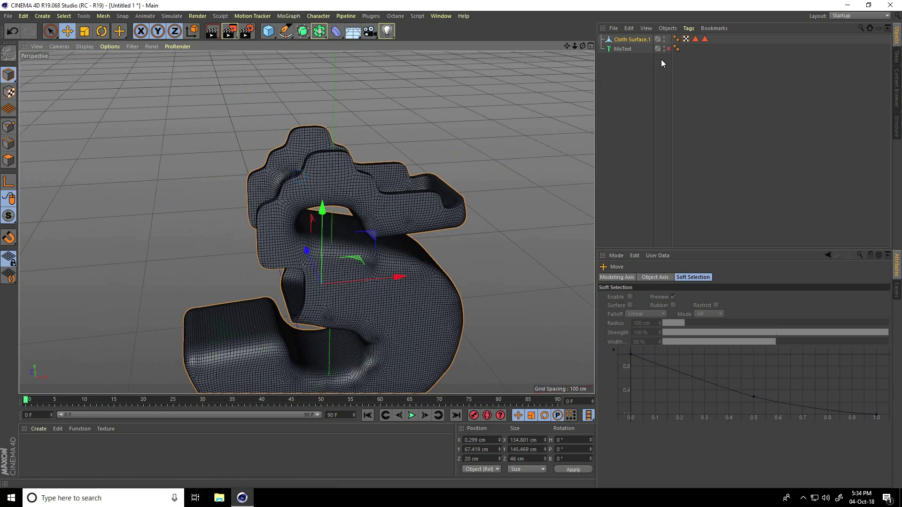
left_click(667, 47)
right_click_drag(296, 127, 242, 171, "alt")
left_click_drag(279, 240, 294, 327, "alt")
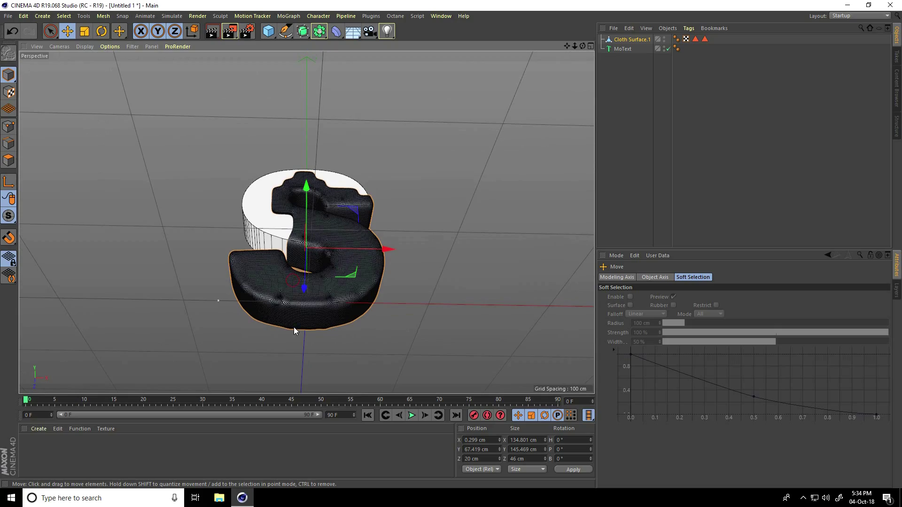
In polygon mode, select the polygons outlining a six-by-six patch on the middle of the S shell's underside.
scroll(295, 328, "up", 10)
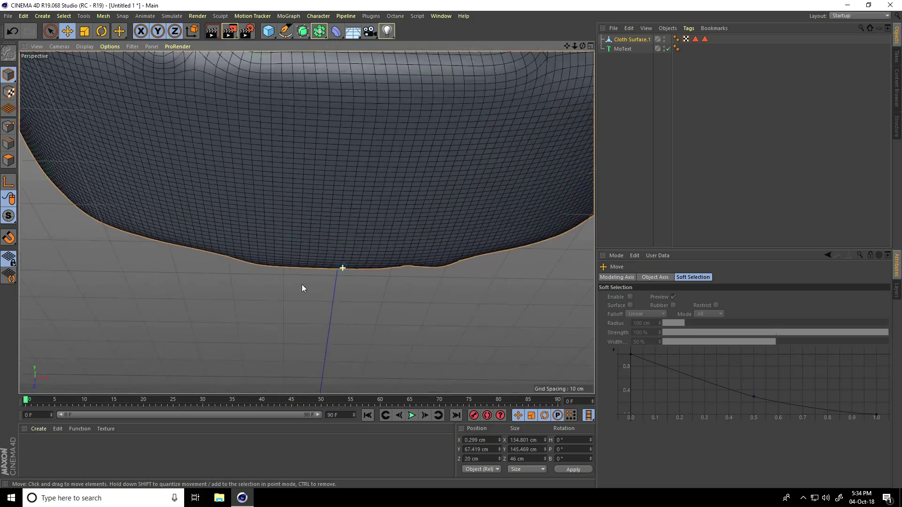
left_click_drag(301, 285, 366, 148, "alt")
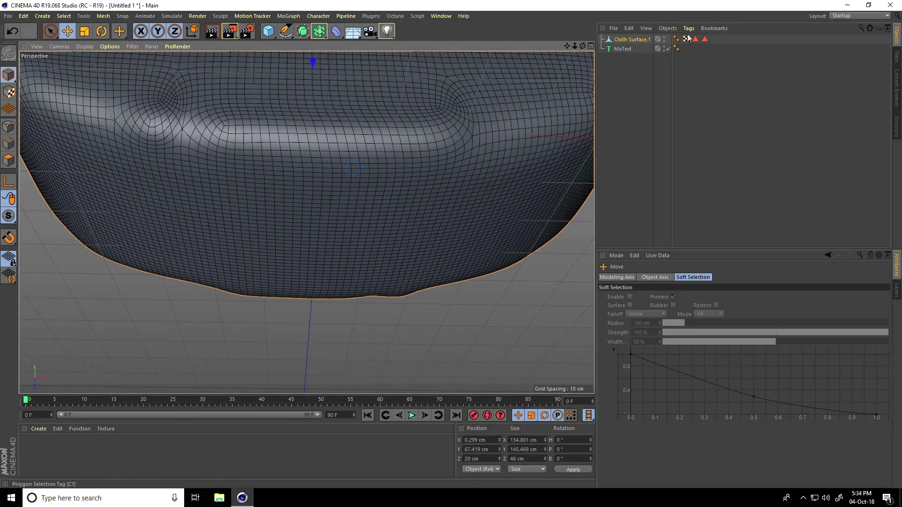
left_click(625, 40)
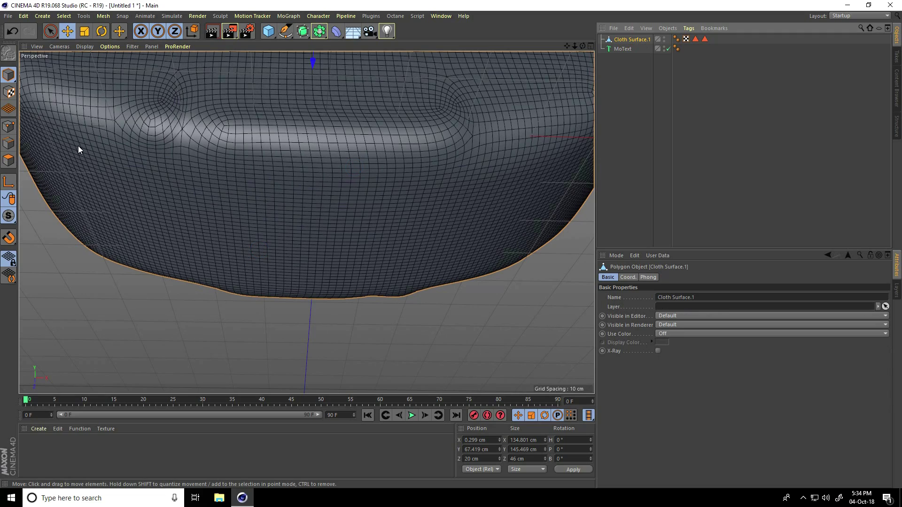
left_click(9, 160)
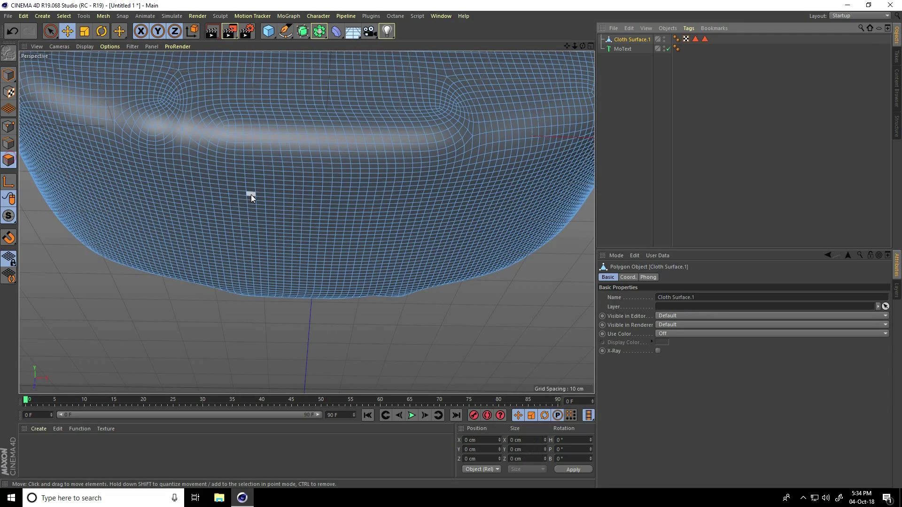
scroll(254, 174, "up", 3)
scroll(326, 212, "up", 3)
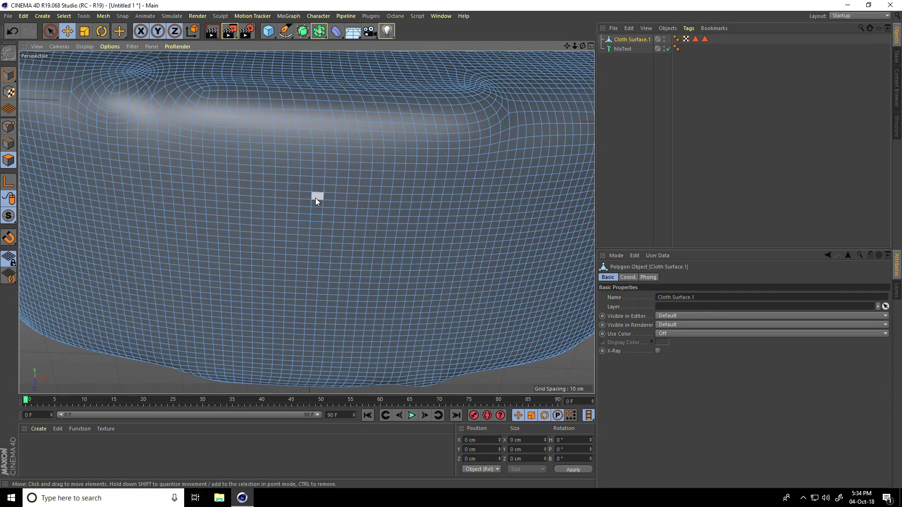
left_click(316, 198)
left_click(331, 197, "shift")
left_click(341, 196, "shift")
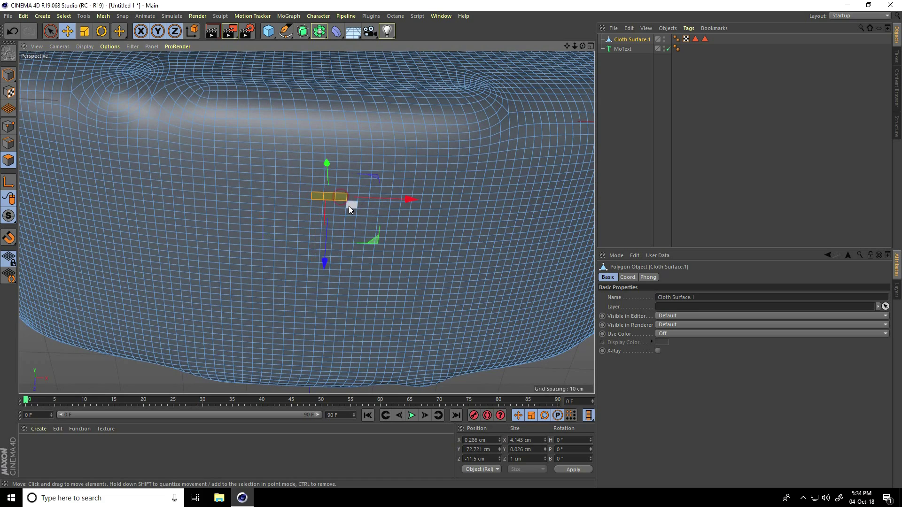
scroll(355, 199, "up", 2)
left_click(355, 187, "shift")
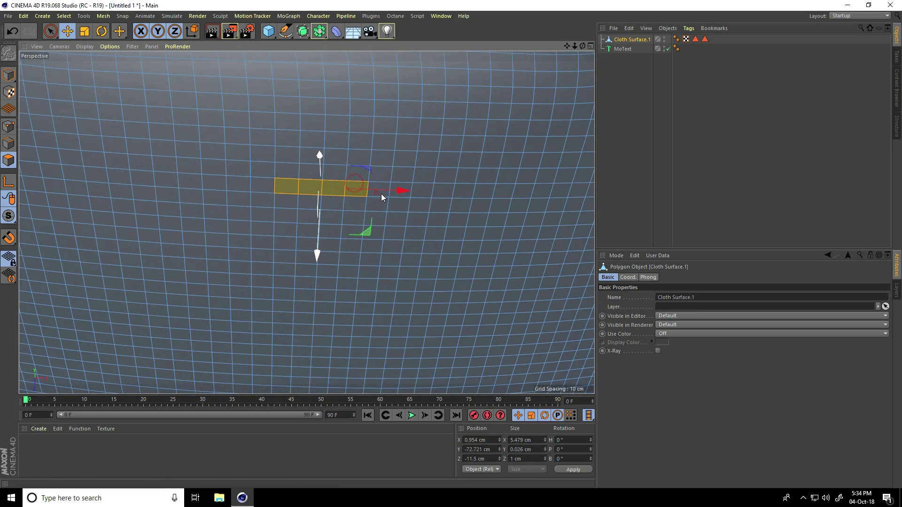
left_click(394, 207, "shift")
left_click(390, 221, "shift")
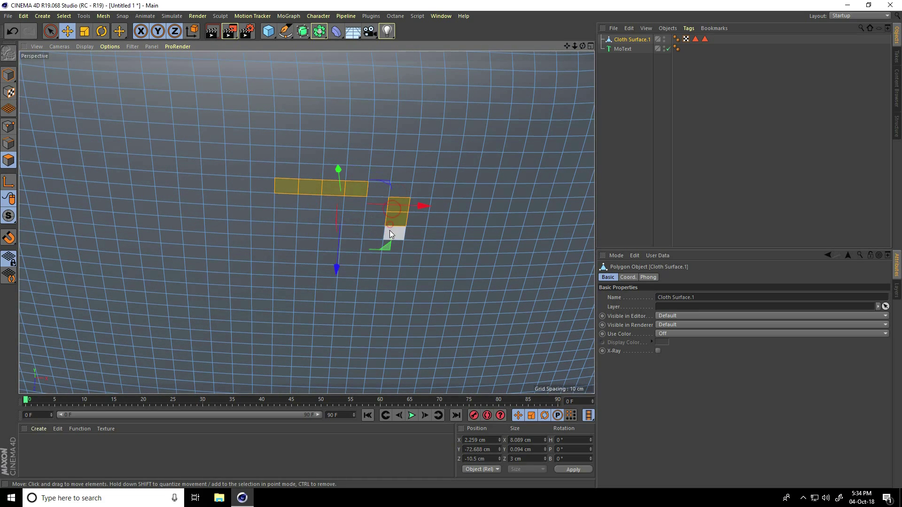
left_click(380, 190, "shift")
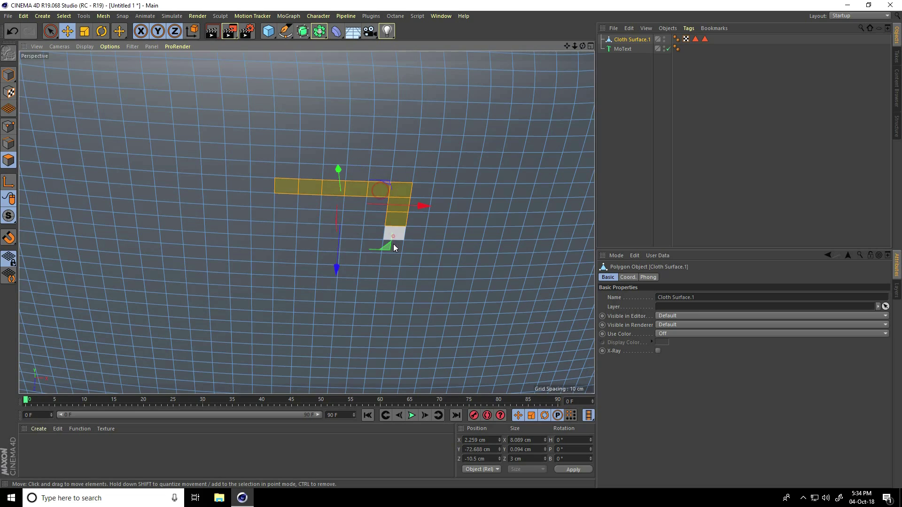
left_click(393, 242, "shift")
left_click(393, 250, "shift")
left_click(391, 262, "shift")
left_click(365, 260, "shift")
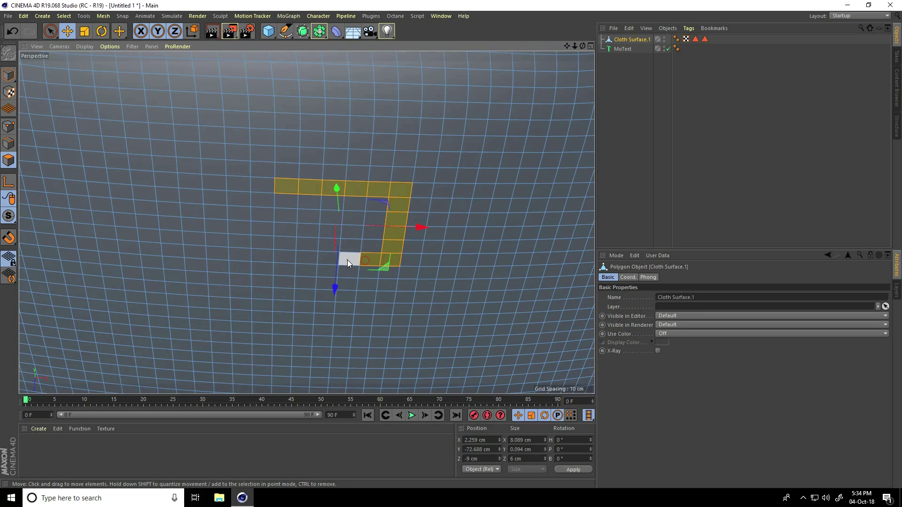
left_click(348, 260, "shift")
left_click(278, 258, "shift")
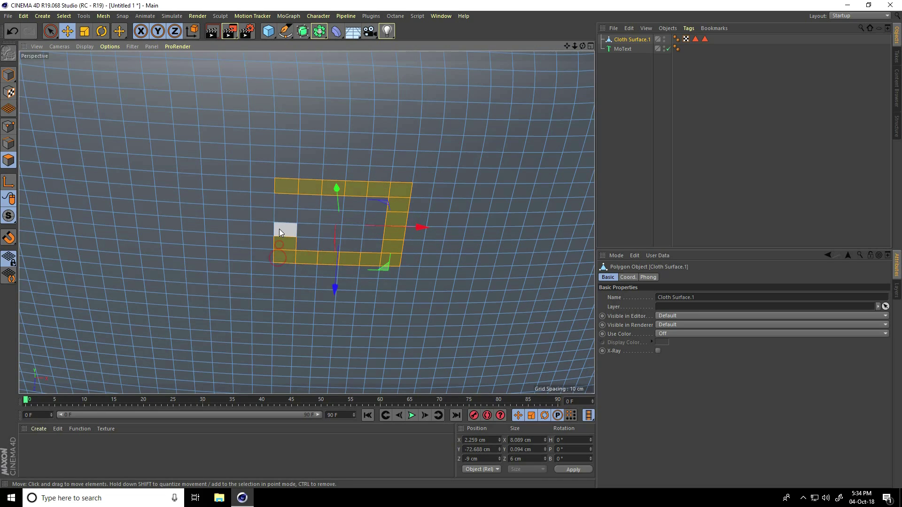
left_click(279, 230, "shift")
Add the remaining inner polygons to the selection to fill the six-by-six patch.
left_click(307, 202, "shift")
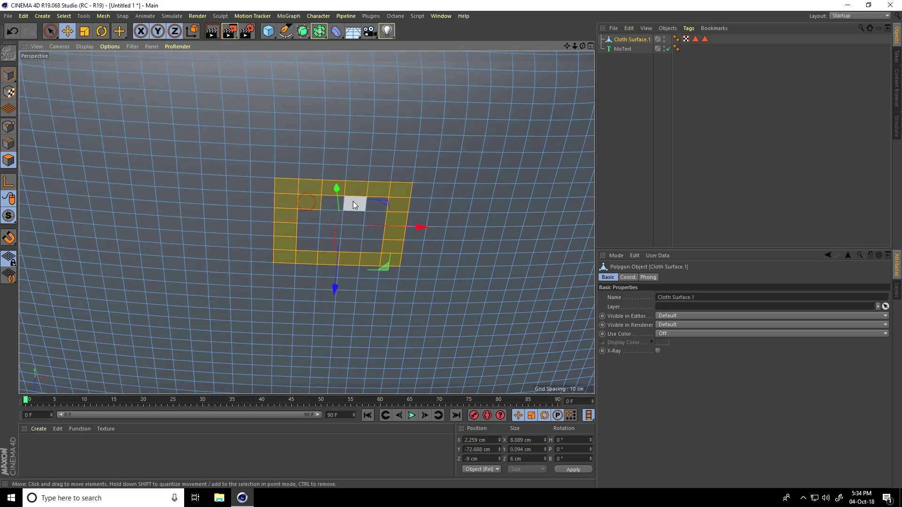
left_click(355, 201, "shift")
left_click(370, 246, "shift")
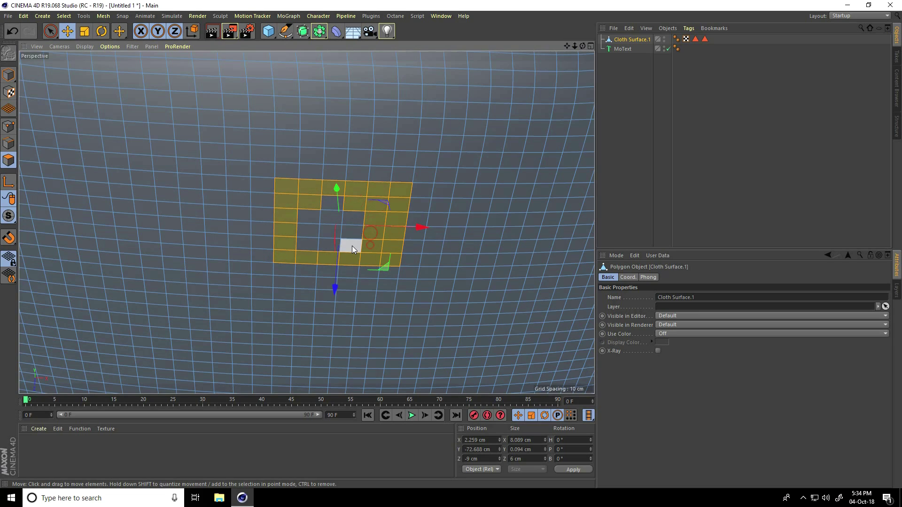
left_click(330, 204, "shift")
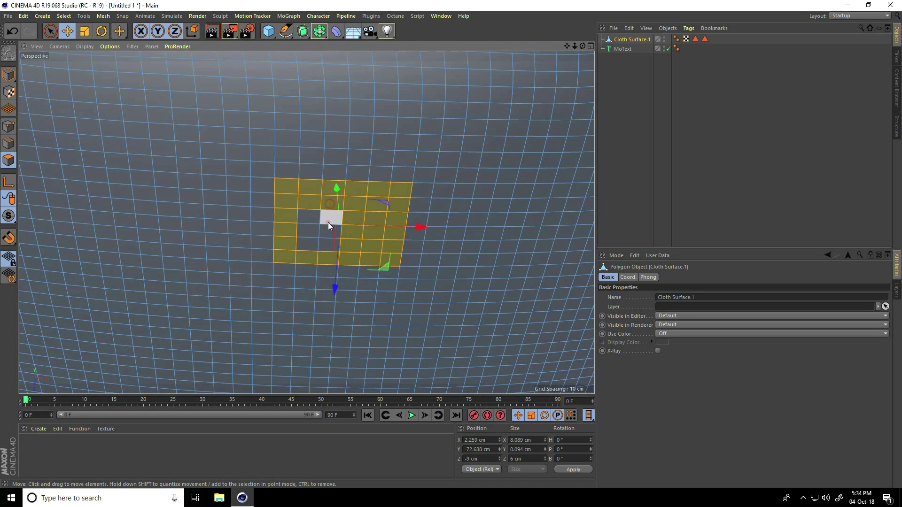
left_click(307, 220, "shift")
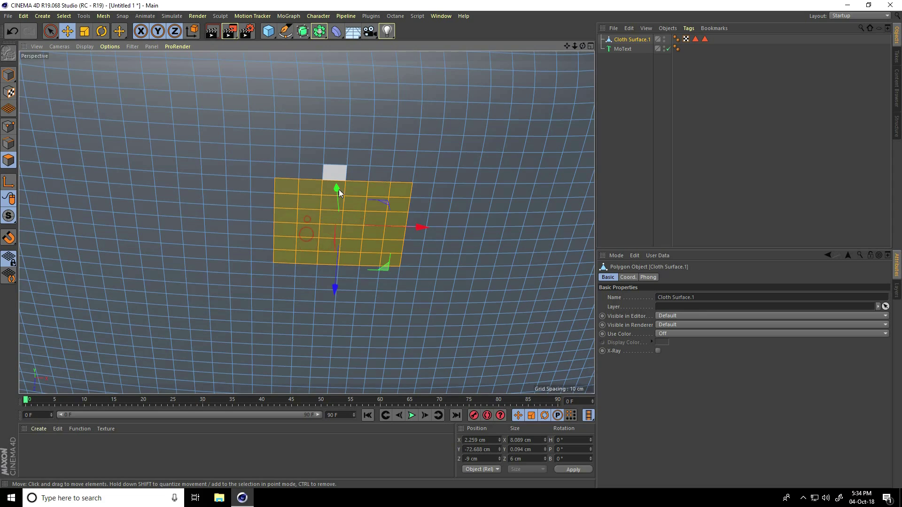
Extrude the selected underside patch downward by 44.18 cm to form a leg.
right_click_drag(335, 170, 264, 195, "alt")
left_click_drag(343, 197, 486, 245, "alt")
right_click(320, 256)
left_click(345, 281)
scroll(242, 221, "down", 5)
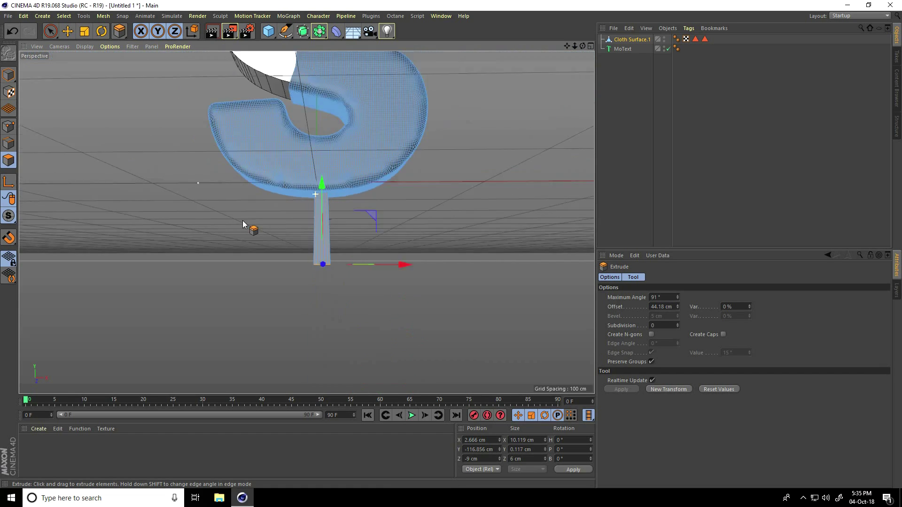
Lengthen the leg by moving its end face straight down to Y -128.258 cm.
left_click_drag(296, 214, 298, 242, "alt")
left_click_drag(323, 162, 324, 176)
left_click_drag(307, 222, 311, 202, "alt")
right_click_drag(310, 183, 342, 161, "alt")
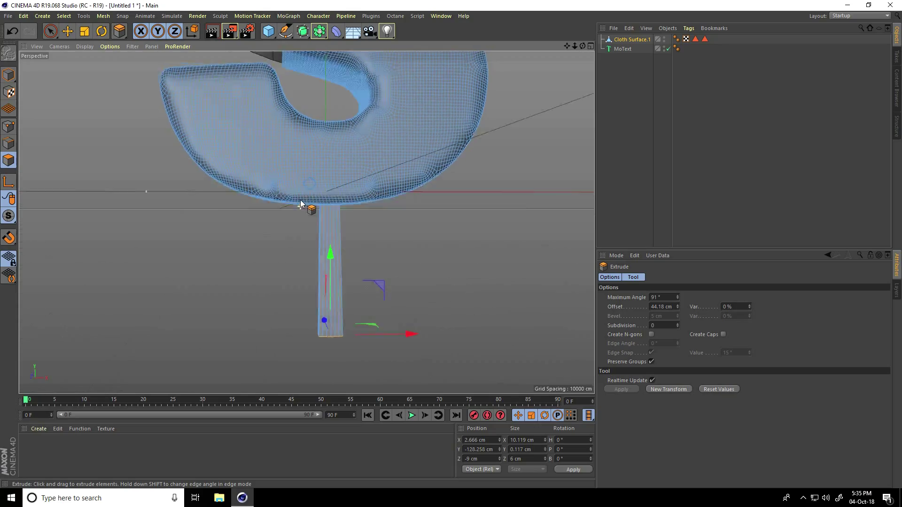
Select a row of five adjacent polygons on the S's underside, between the first leg and the lower tip.
left_click_drag(301, 206, 281, 189, "alt")
right_click_drag(263, 217, 289, 192, "alt")
left_click_drag(289, 196, 266, 250, "alt")
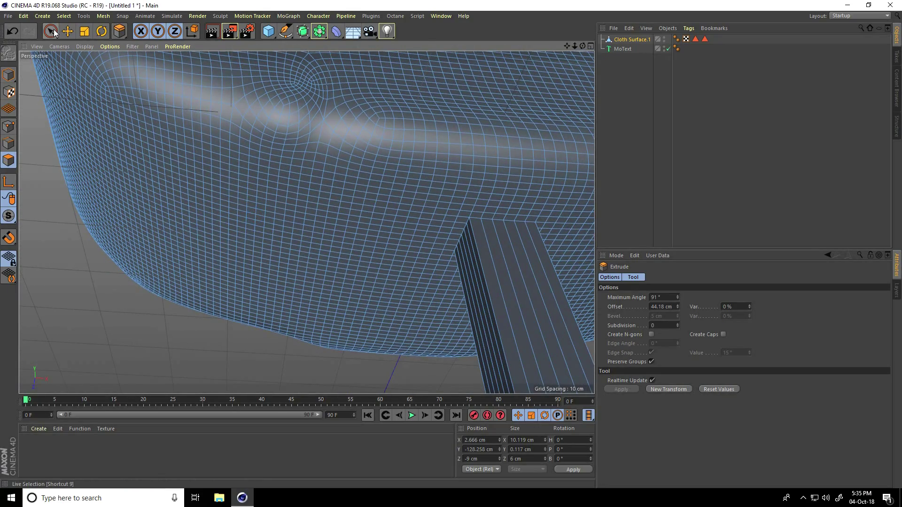
key("e")
right_click_drag(267, 251, 311, 221, "alt")
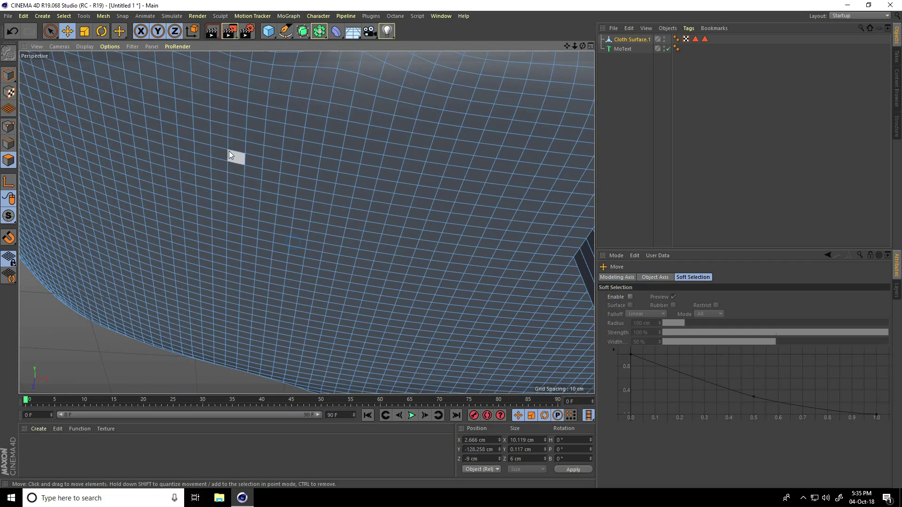
left_click(201, 137)
left_click(218, 140, "shift")
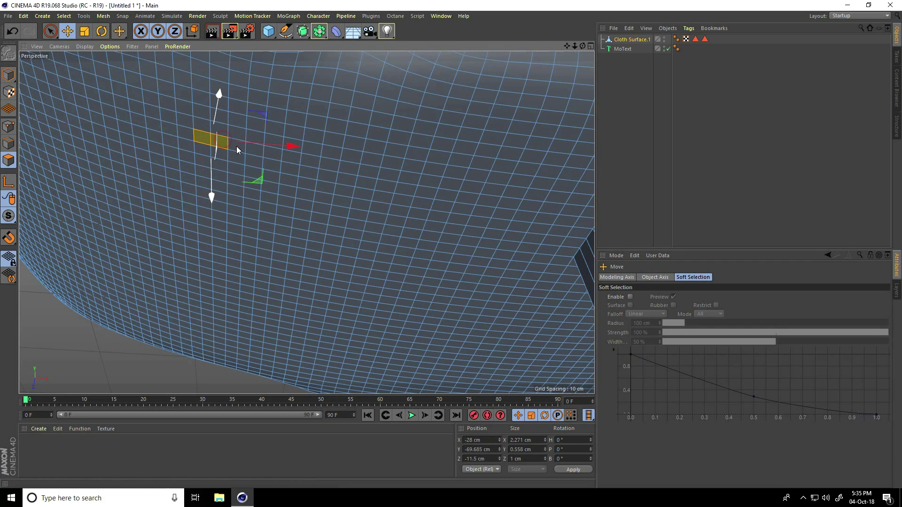
scroll(233, 149, "up", 2)
left_click(244, 149, "shift")
left_click(269, 149, "shift")
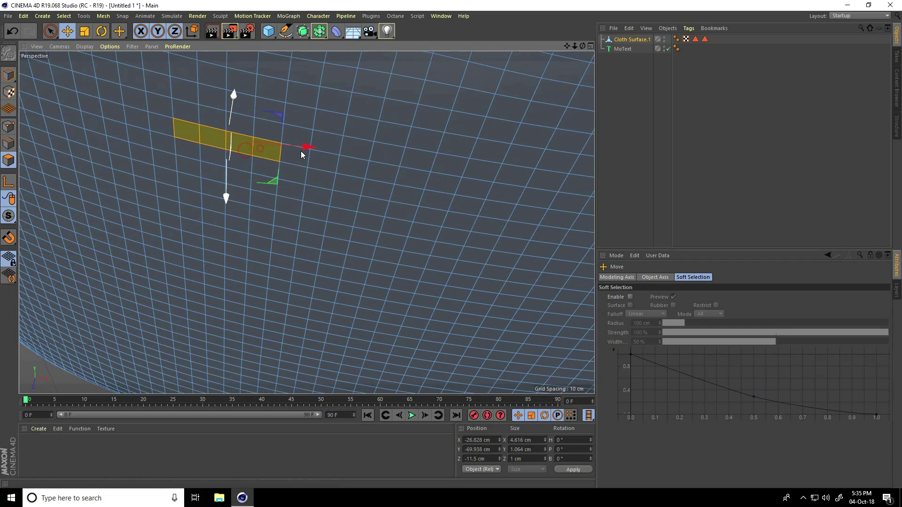
left_click(295, 158, "shift")
Extend the selection with a five-polygon-deep column at the row's leg-side end and most of the opposite parallel row.
left_click(293, 182, "shift")
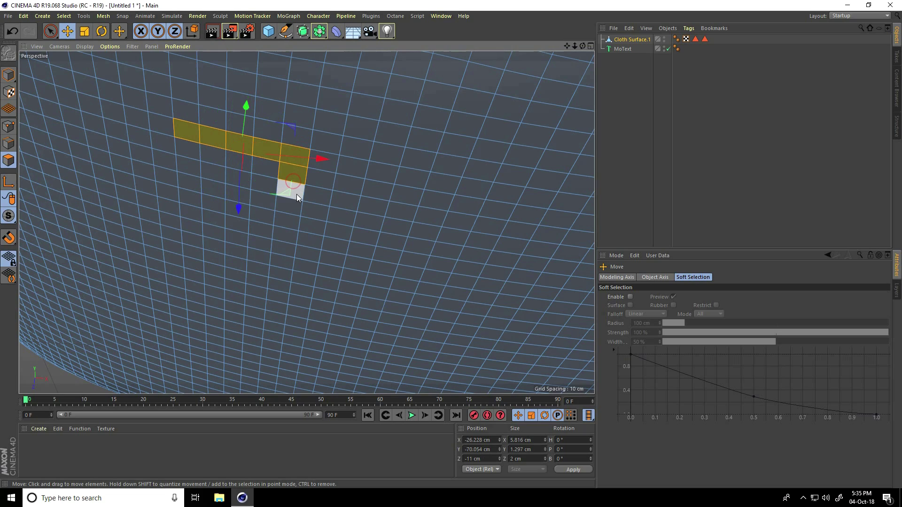
left_click(297, 196, "shift")
left_click(296, 206, "shift")
left_click(292, 221, "shift")
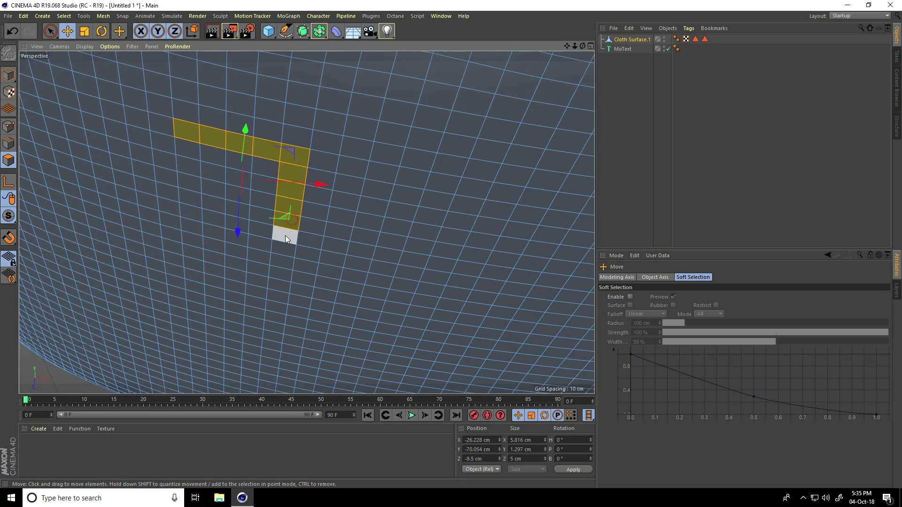
left_click(261, 220, "shift")
left_click(209, 205, "shift")
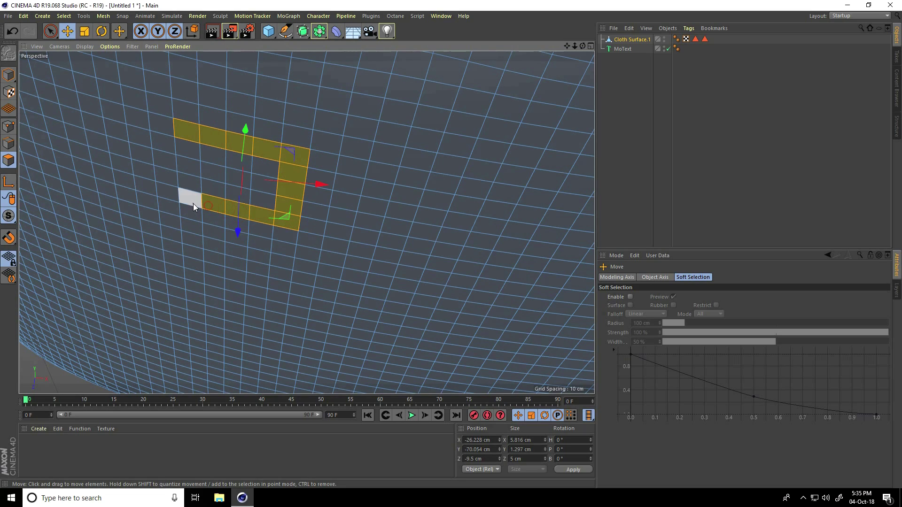
Add the missing side column and inner polygons to complete the five-by-five patch selection.
left_click(192, 151, "shift")
left_click(217, 154, "shift")
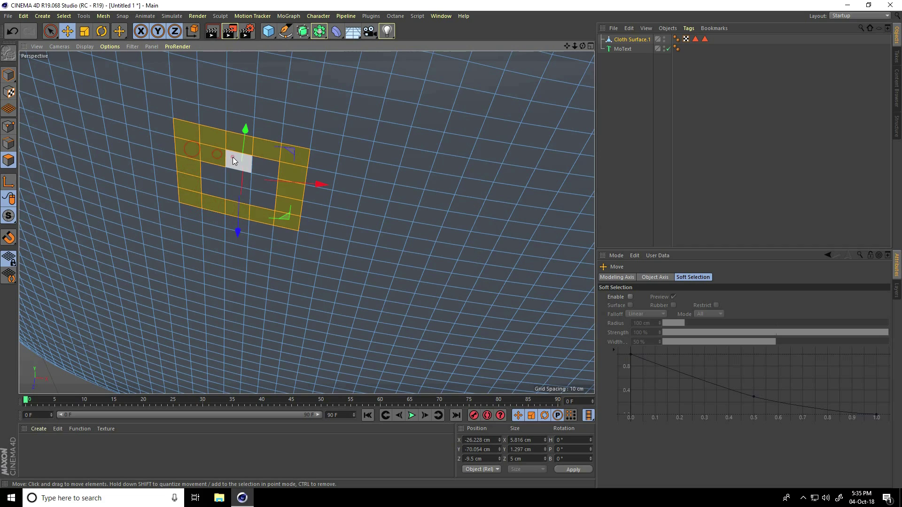
left_click(232, 157, "shift")
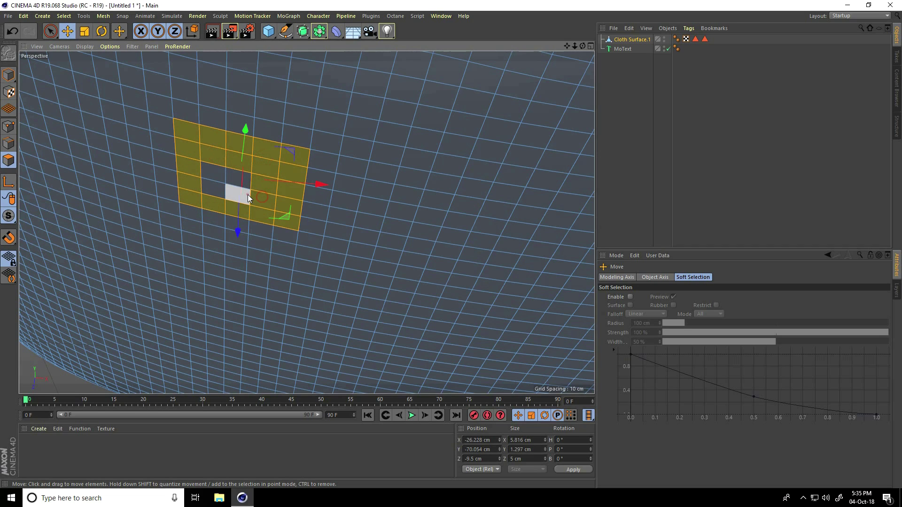
left_click(247, 195, "shift")
left_click(249, 178, "shift")
left_click(216, 174, "shift")
left_click(216, 188, "shift")
Extrude the selected five-by-five patch by 28.7 cm to form a second leg.
right_click_drag(248, 167, 151, 216, "alt")
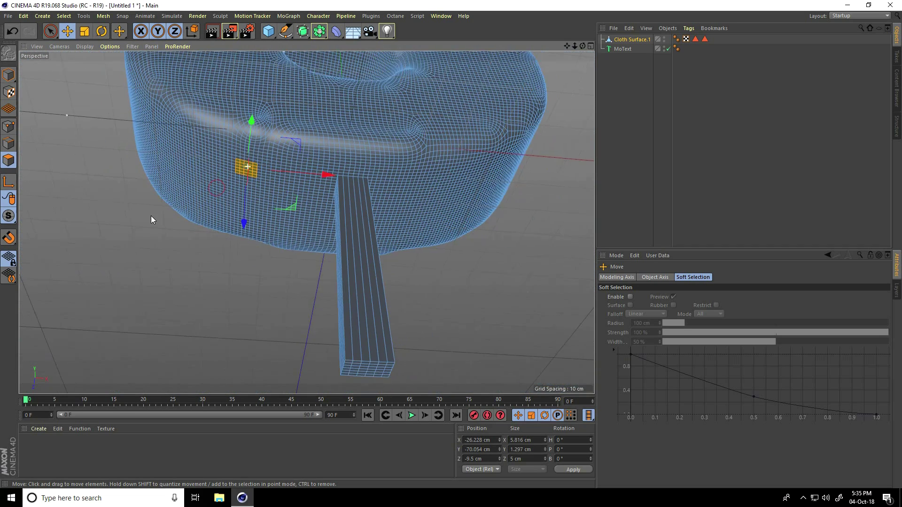
left_click_drag(151, 216, 470, 244, "alt")
right_click(219, 258)
left_click(248, 281)
right_click_drag(266, 163, 226, 251, "alt")
left_click_drag(226, 251, 230, 241, "alt")
right_click_drag(243, 177, 263, 179, "alt")
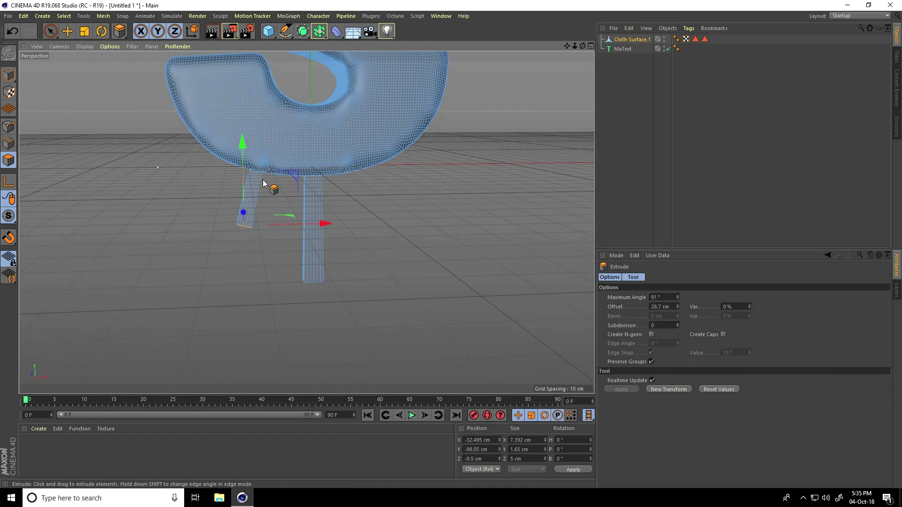
Straighten the second leg by moving its end face to X -26.904 cm and rotating it level, and return to model mode.
scroll(263, 179, "up", 5)
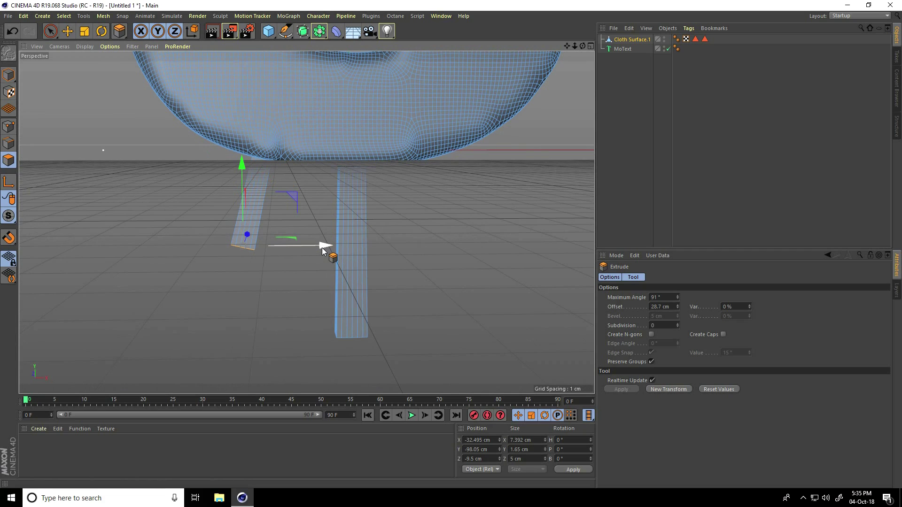
left_click_drag(322, 250, 342, 251)
left_click(100, 28)
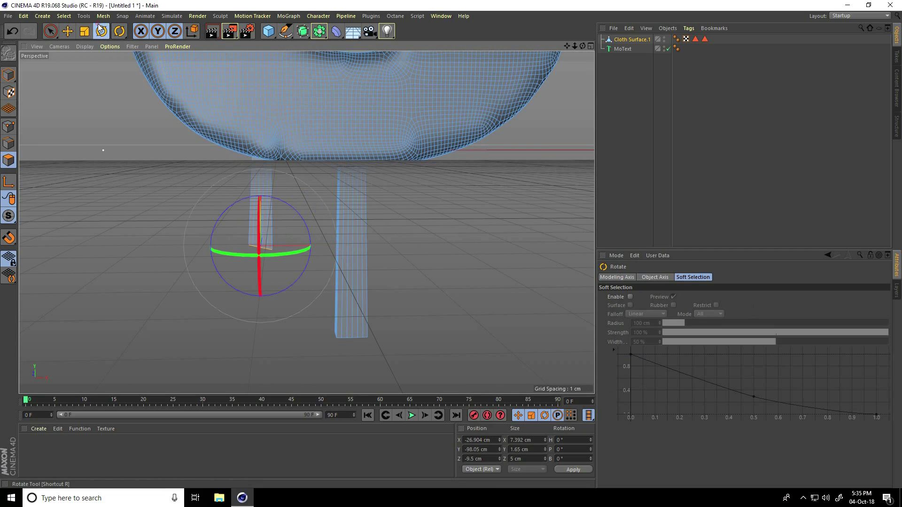
scroll(289, 210, "up", 3)
left_click_drag(304, 228, 298, 120)
left_click(8, 75)
left_click(69, 32)
scroll(61, 241, "down", 5)
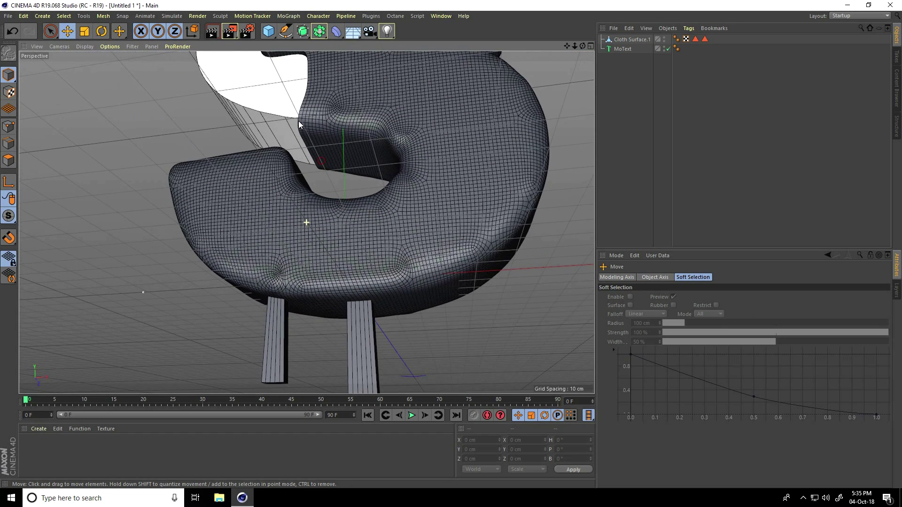
scroll(280, 218, "down", 4)
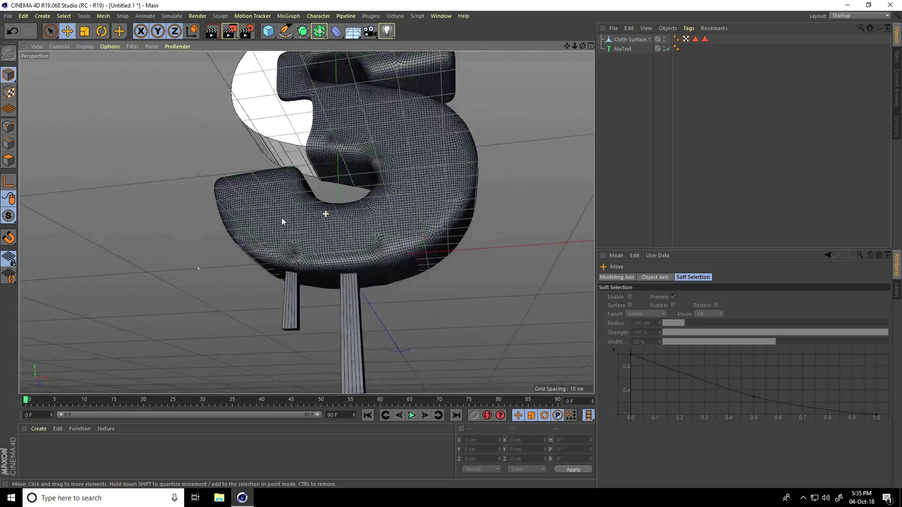
In polygon mode, select a row of five polygons on the underside, on the positive-X side of the first leg.
scroll(457, 183, "up", 8)
left_click_drag(347, 262, 357, 224, "alt")
left_click(9, 160)
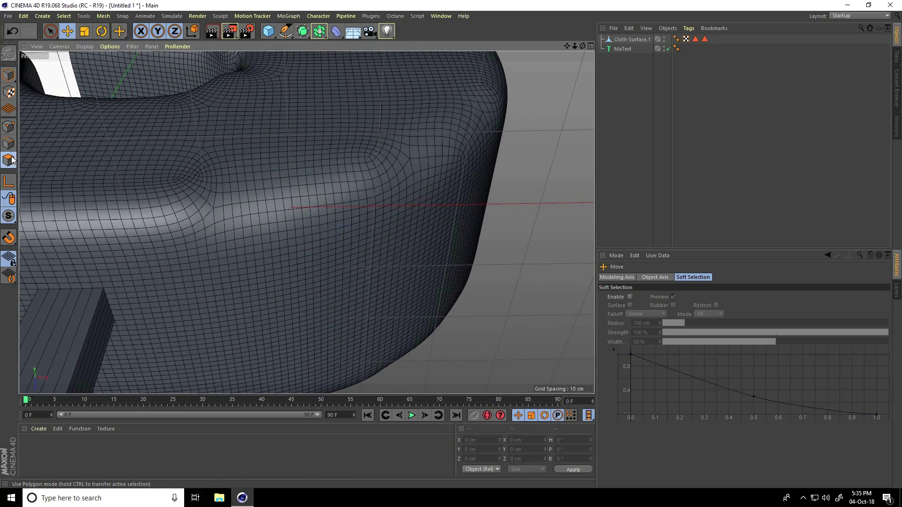
left_click(295, 221)
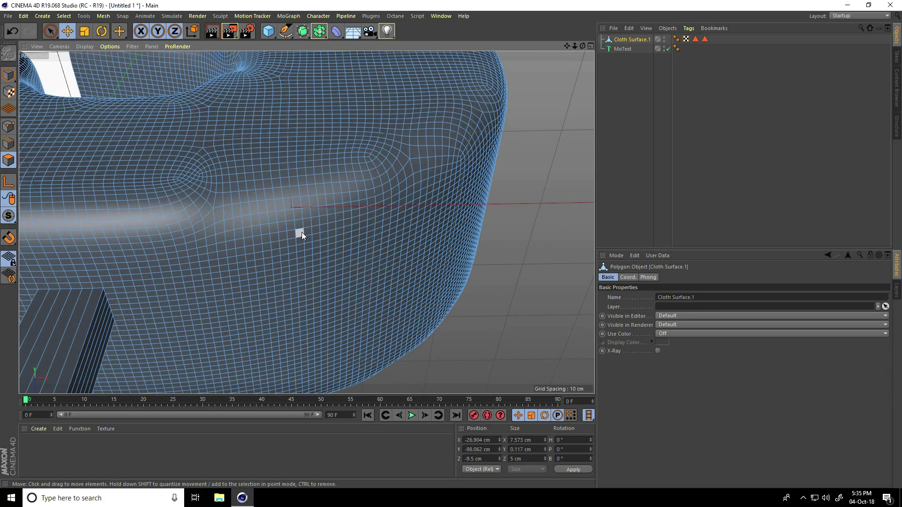
left_click(297, 230)
left_click(312, 223, "shift")
scroll(329, 220, "up", 3)
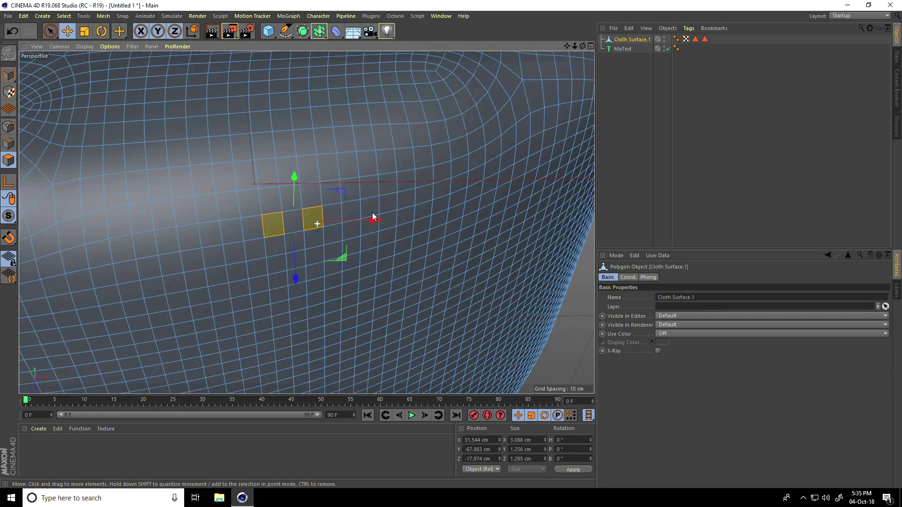
left_click(336, 214, "shift")
left_click(356, 210, "shift")
left_click(296, 218, "shift")
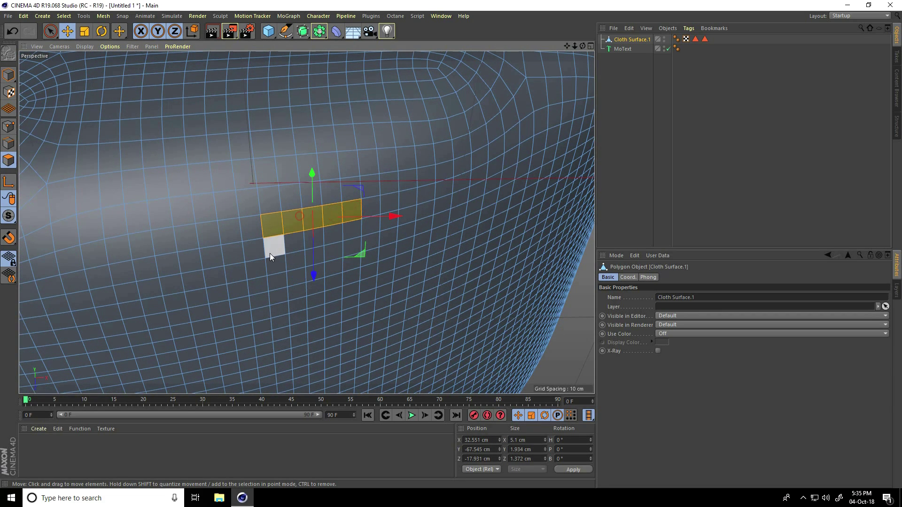
Add a five-polygon-deep column at the row's leg-side end and a second parallel row of polygons to the selection.
left_click(270, 253, "shift")
left_click(274, 276, "shift")
left_click(279, 290, "shift")
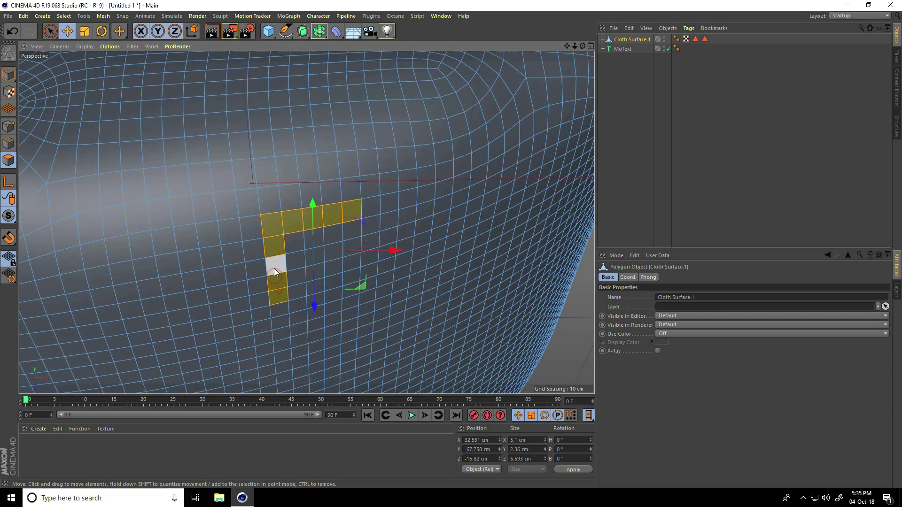
left_click(299, 266, "shift")
left_click(296, 236, "shift")
left_click(320, 236, "shift")
left_click(343, 234, "shift")
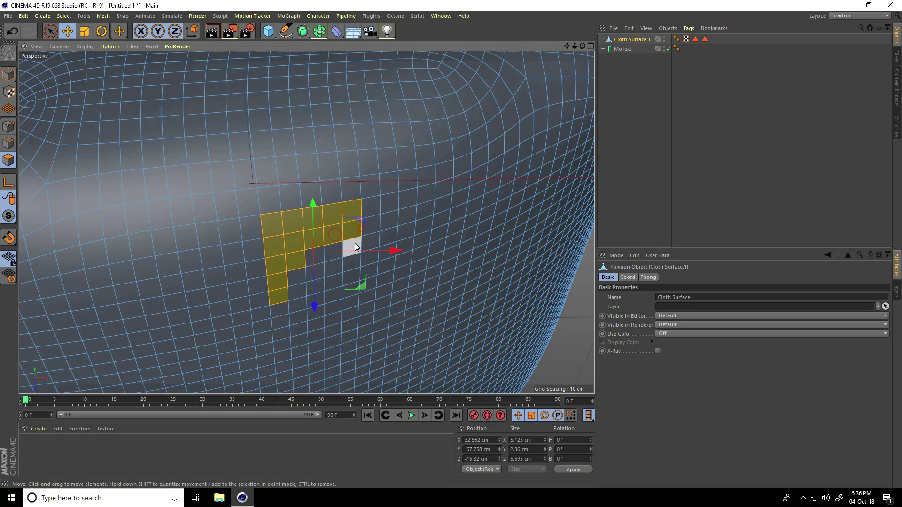
Add the remaining polygons of the lower three rows to complete the five-by-five patch.
left_click(354, 243, "shift")
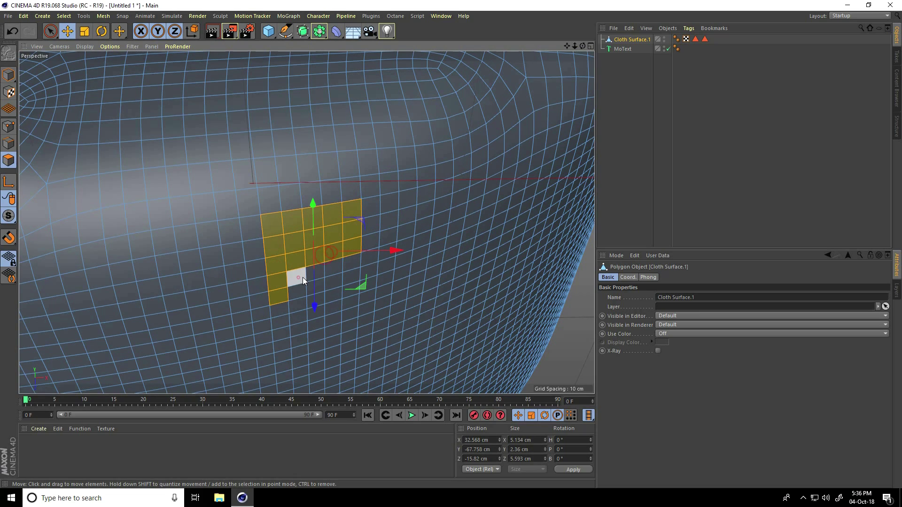
left_click(353, 262, "shift")
left_click(351, 276, "shift")
left_click(335, 280, "shift")
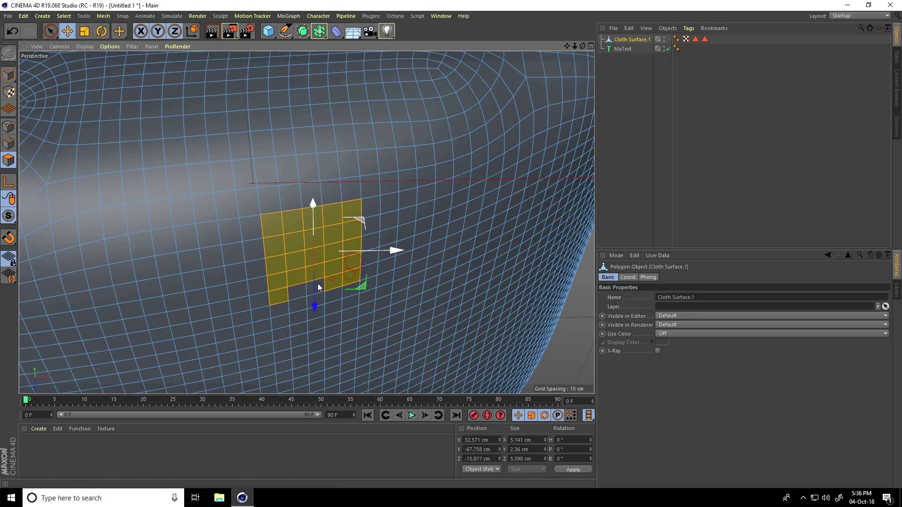
left_click(318, 283, "shift")
left_click(302, 285, "shift")
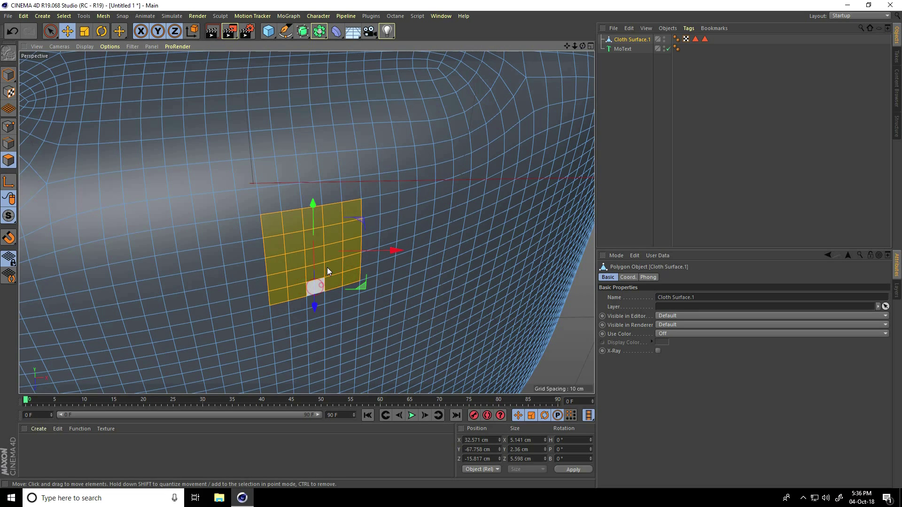
Extrude the selected patch outward from the underside to form a third leg, and undo the extra extrusion at its end.
scroll(327, 270, "down", 6)
right_click(326, 309)
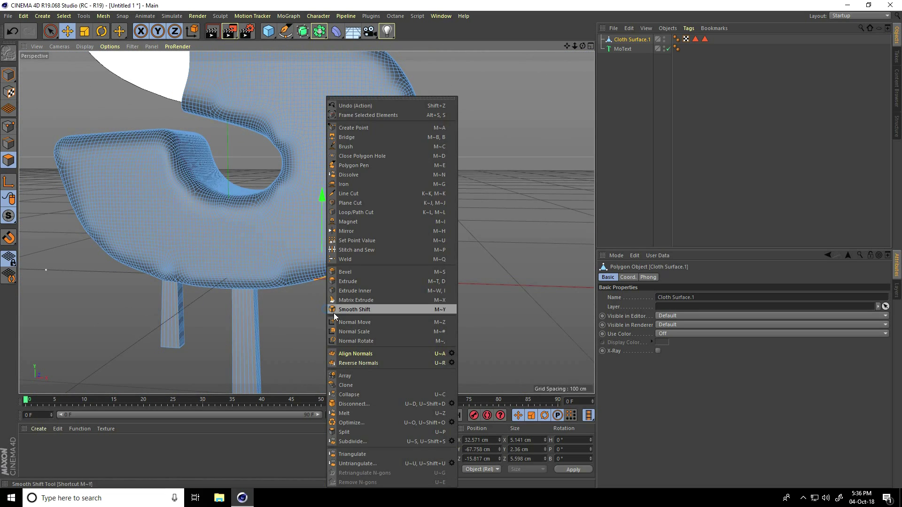
left_click(346, 281)
left_click_drag(452, 244, 452, 244)
scroll(337, 207, "down", 3)
left_click_drag(314, 284, 311, 319, "alt")
left_click_drag(415, 293, 412, 297)
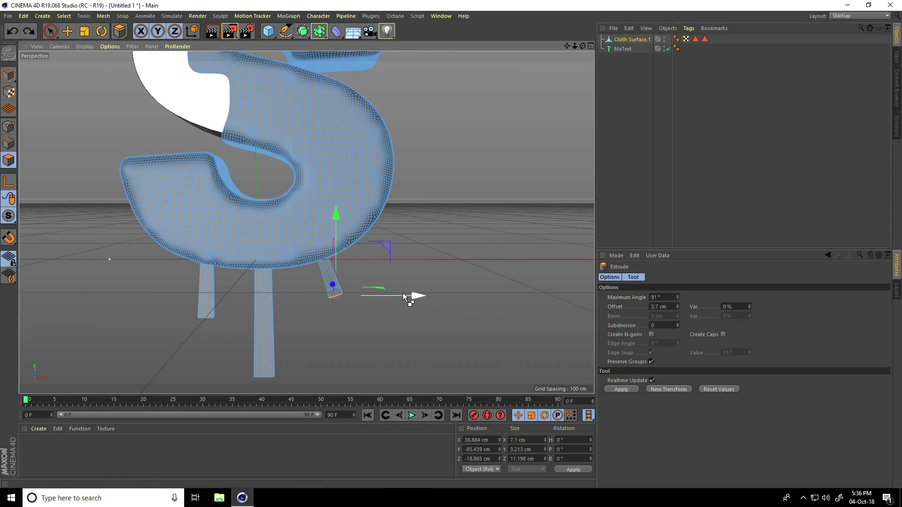
key("ctrl+z")
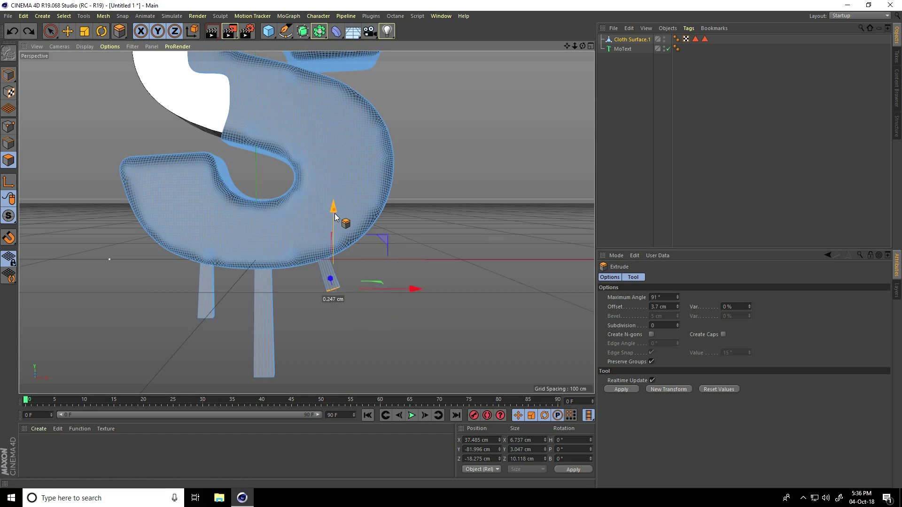
Move the third leg's end face to X 34.92 cm, Y -92.44 cm, rotate it toward level, and return to model mode.
left_click_drag(335, 213, 331, 260)
left_click_drag(418, 310, 411, 312)
key("r")
scroll(333, 322, "up", 8)
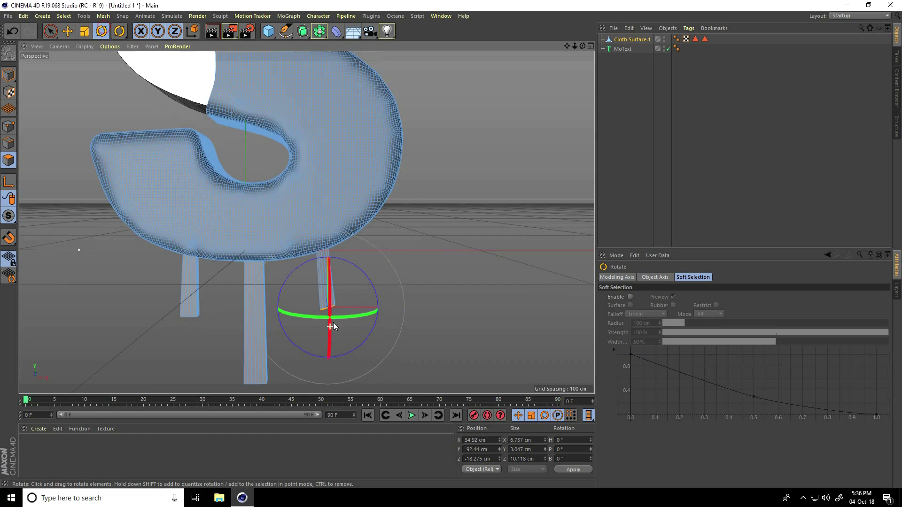
left_click_drag(367, 246, 336, 255)
left_click(6, 77)
left_click(67, 32)
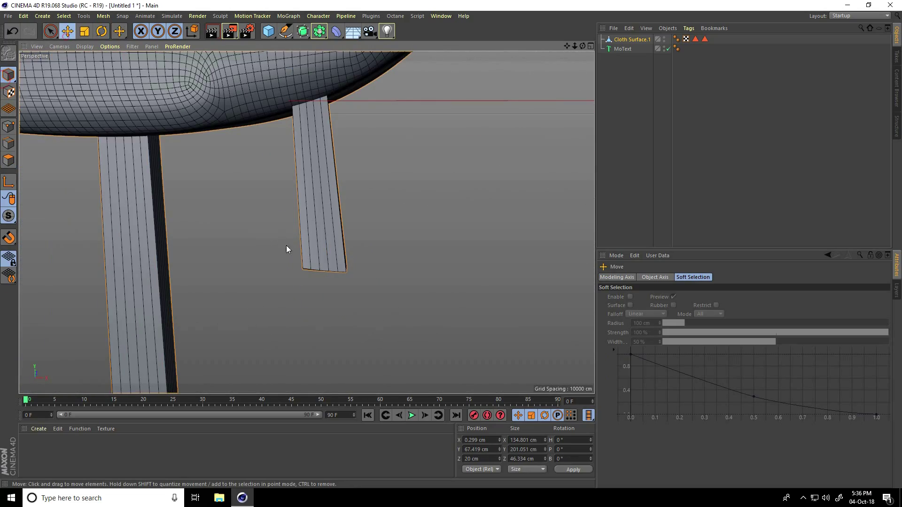
In polygon mode, select a row of four adjacent polygons on the underside of the S's upper arm tip.
scroll(281, 261, "down", 6)
scroll(239, 291, "down", 4)
right_click_drag(280, 140, 365, 105, "alt")
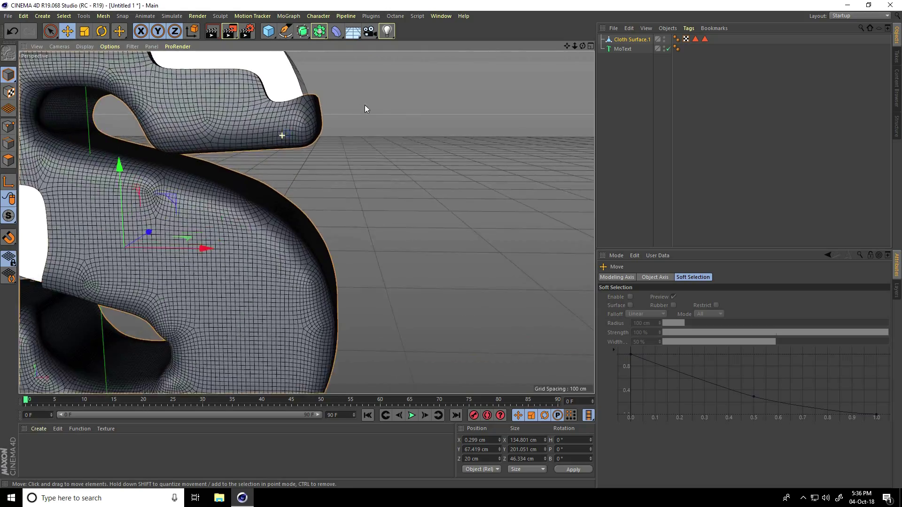
mouse_move(255, 146)
left_mouse_down("alt")
mouse_move(245, 136)
mouse_move(261, 131)
left_mouse_up("alt")
right_click_drag(270, 146, 319, 127, "alt")
mouse_move(300, 177)
left_mouse_down("alt")
mouse_move(323, 201)
mouse_move(302, 190)
left_mouse_up("alt")
left_click(290, 175)
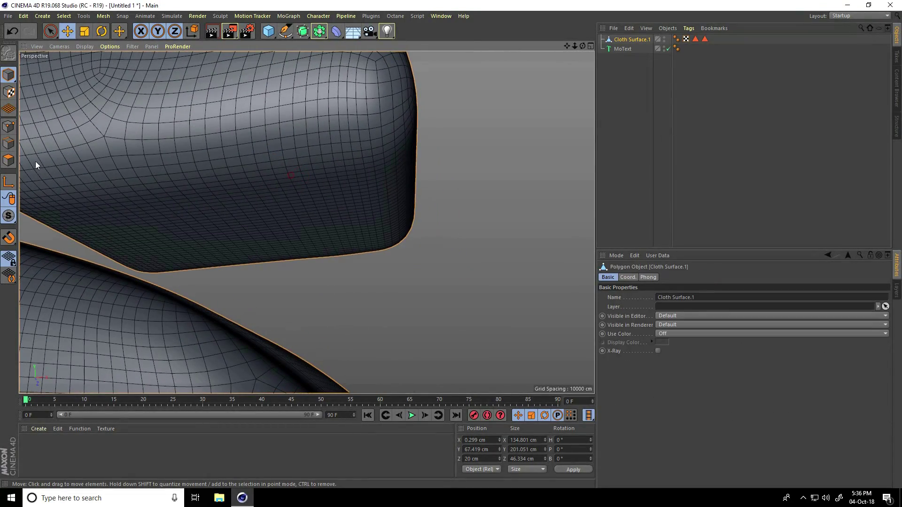
left_click(9, 160)
scroll(290, 169, "up", 3)
left_click(287, 175)
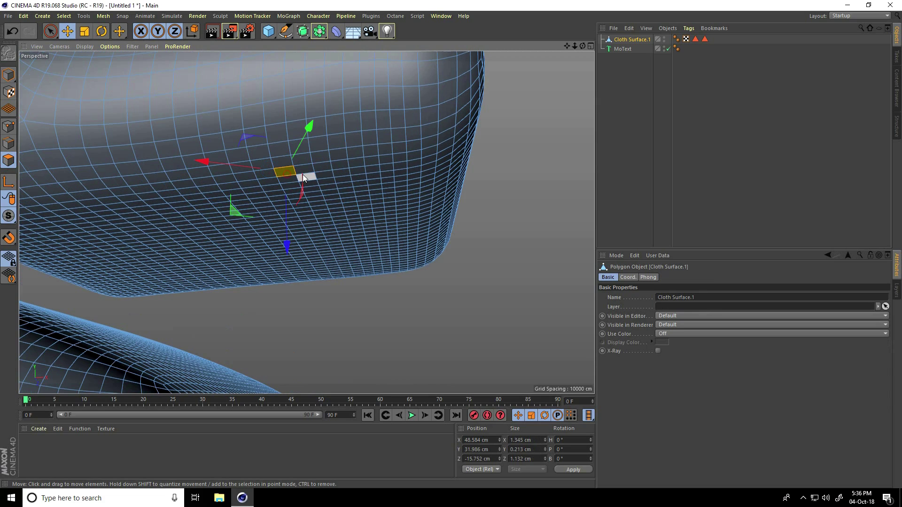
left_click(300, 171, "shift")
scroll(325, 164, "up", 4)
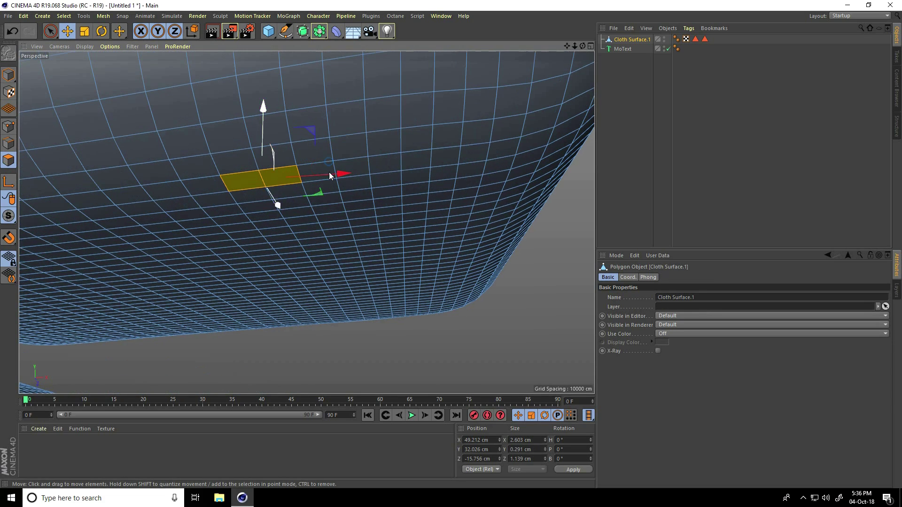
left_click(322, 165, "shift")
left_click(350, 167, "shift")
Add the remaining polygons below the row to complete a four-polygon-wide patch on the underside of the upper arm tip.
left_click(350, 187, "shift")
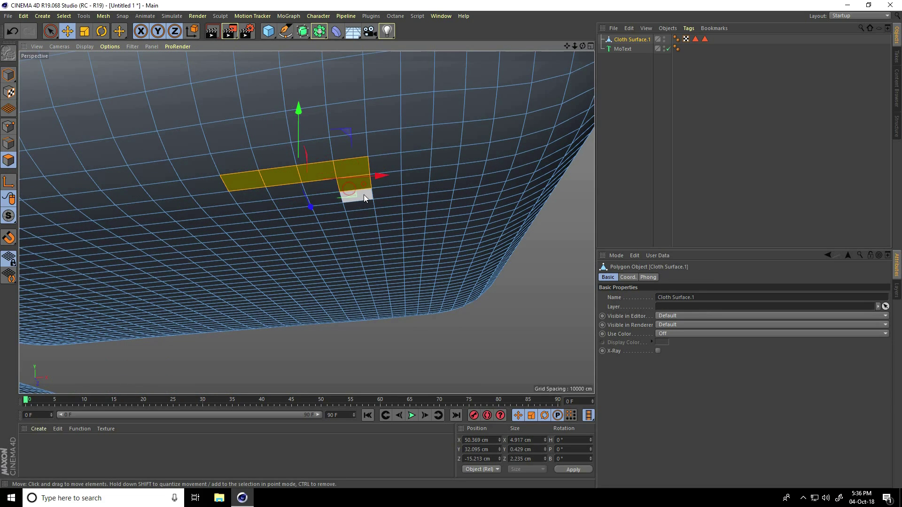
left_click(364, 197, "shift")
left_click(366, 205, "shift")
left_click(367, 212, "shift")
left_click(340, 218, "shift")
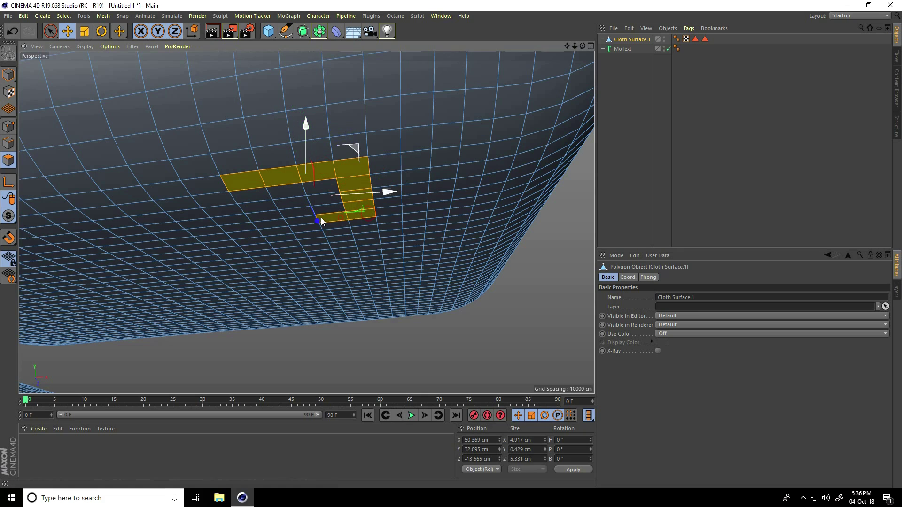
left_click(287, 220, "shift")
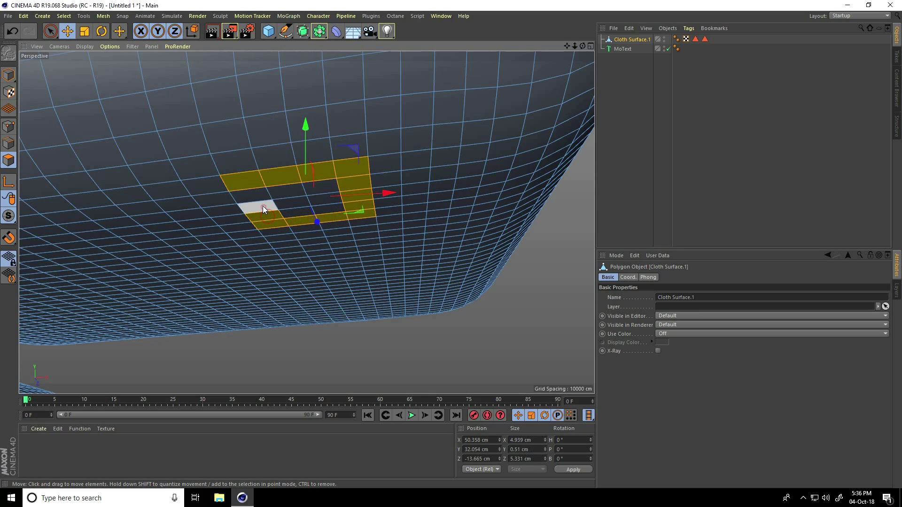
left_click(297, 212, "shift")
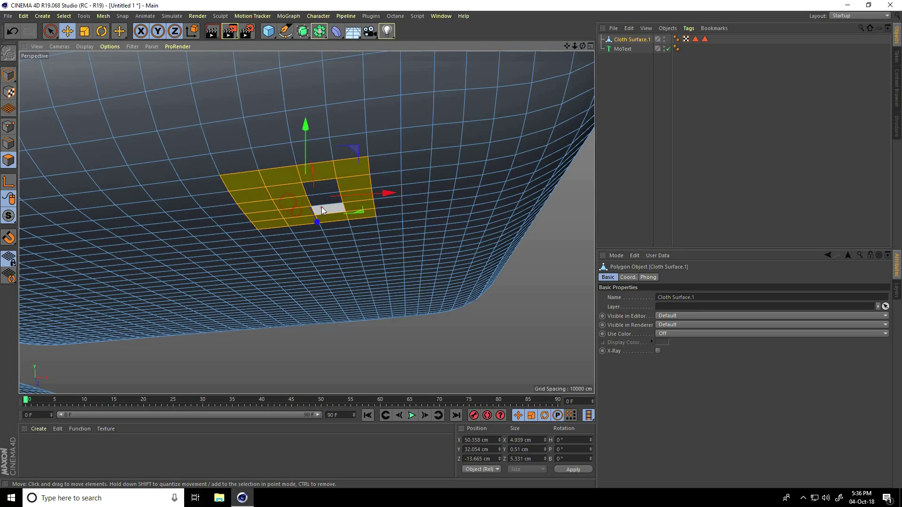
Extrude the selected patch 13.92 cm from the upper arm's underside to form a fourth leg, and return to model mode.
scroll(314, 180, "down", 5)
left_click_drag(297, 215, 453, 246, "alt")
left_click(307, 253)
key("ctrl+z")
right_click(309, 243)
left_click(331, 281)
scroll(355, 209, "down", 8)
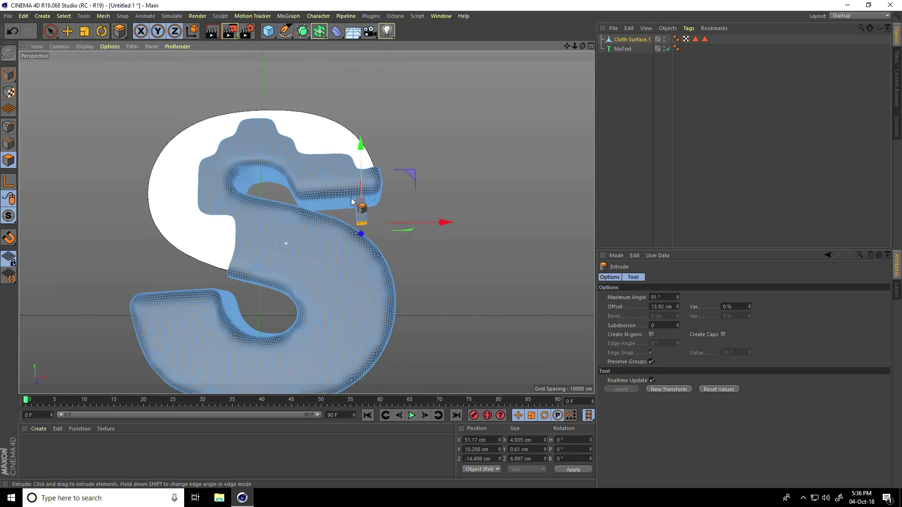
left_click_drag(311, 327, 280, 340, "alt")
right_click_drag(343, 159, 308, 328, "alt")
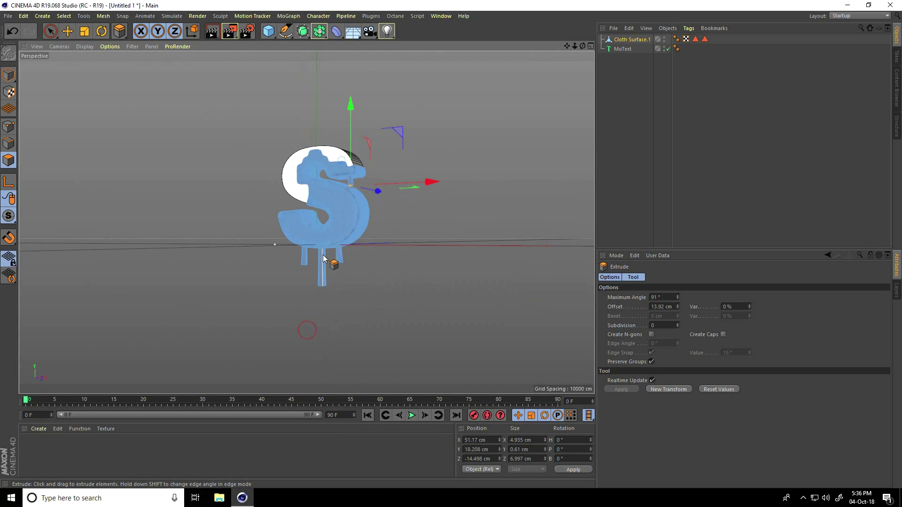
right_click_drag(322, 255, 451, 202, "alt")
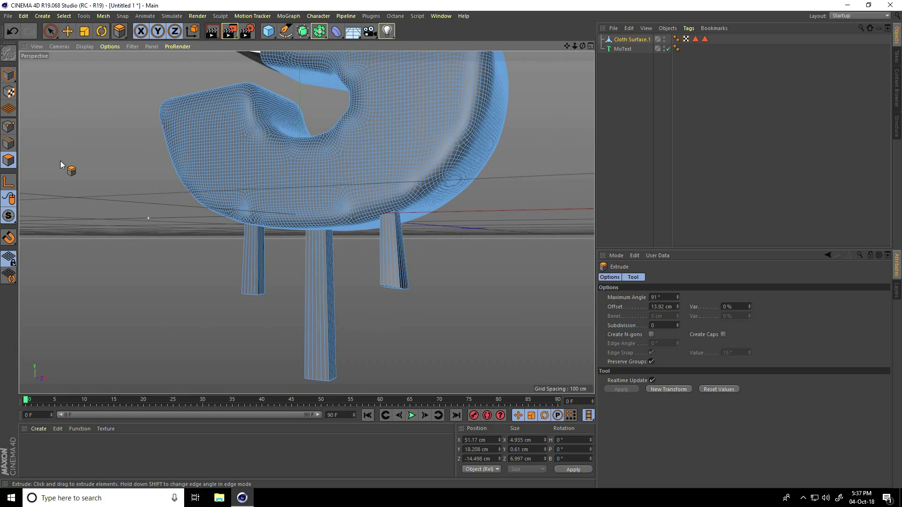
left_click(9, 75)
left_click(61, 37)
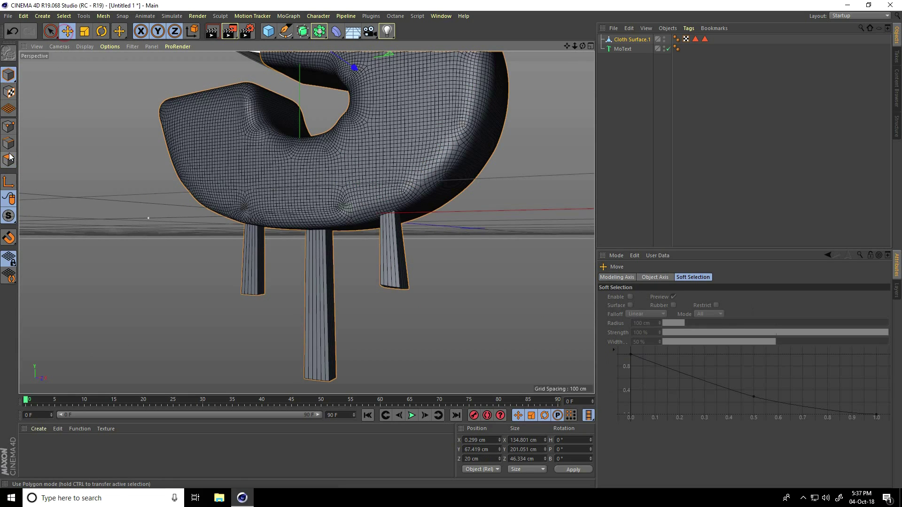
In edge mode, set the Live Selection radius to 10 and select the lengthwise edges of the three lower legs.
scroll(326, 333, "up", 5)
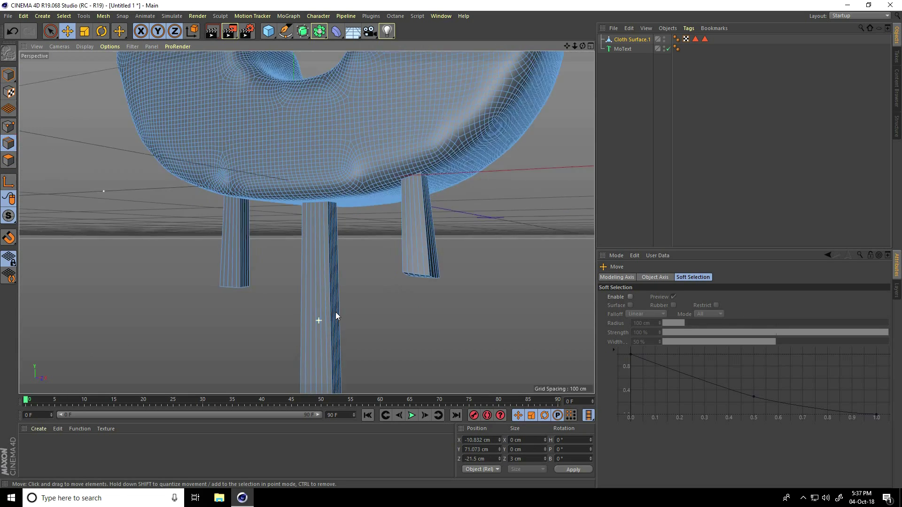
left_click(49, 32)
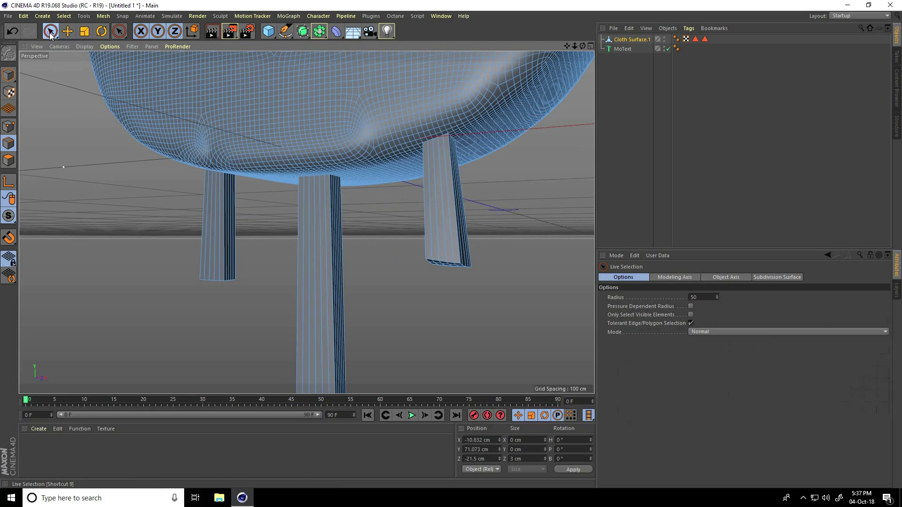
scroll(275, 247, "down", 1)
scroll(275, 246, "down", 1)
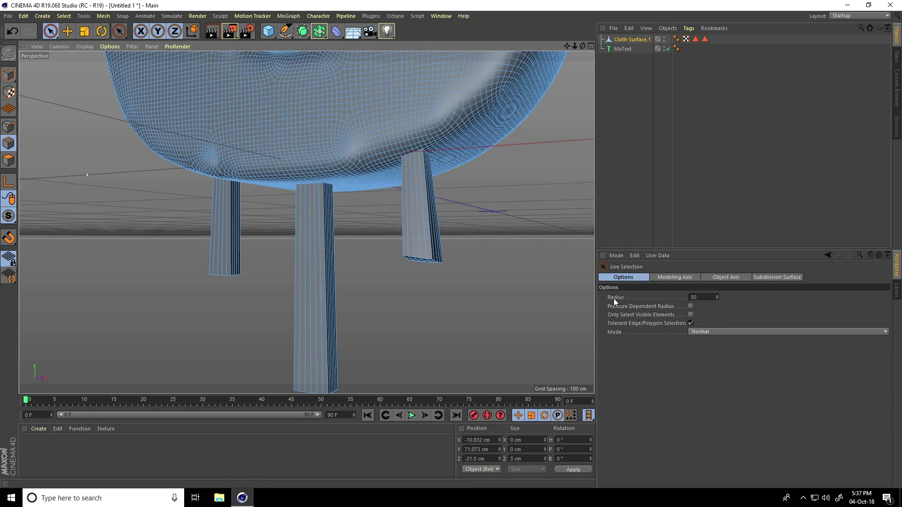
double_click(704, 297)
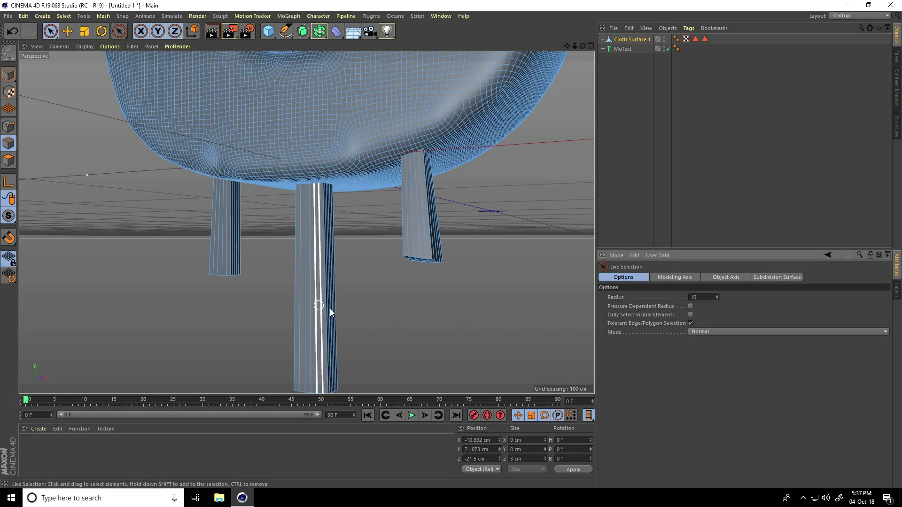
left_click(315, 296)
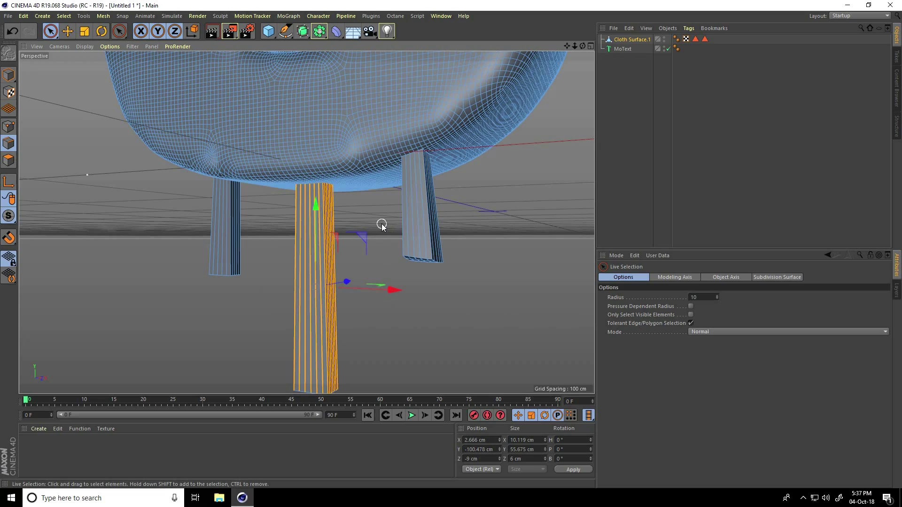
left_click(422, 221, "shift")
left_click(225, 220, "shift")
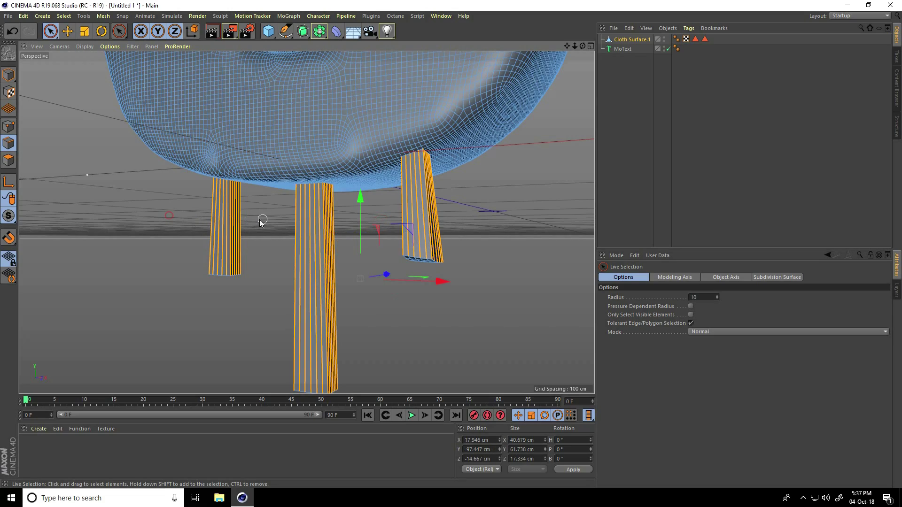
left_click_drag(408, 272, 413, 301, "alt")
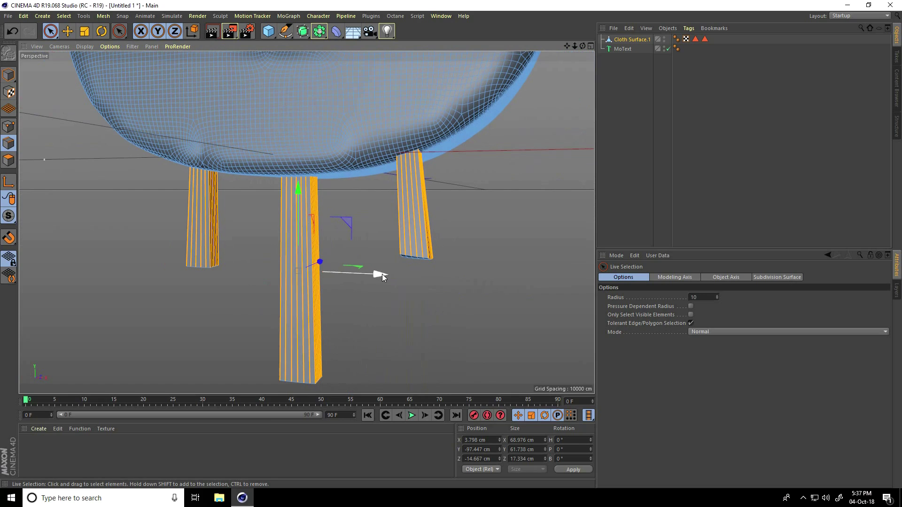
Subdivide the three lower legs' selected edges with Edge Cut, using 20 subdivisions and no N-gons, and return to model mode.
right_click(199, 217)
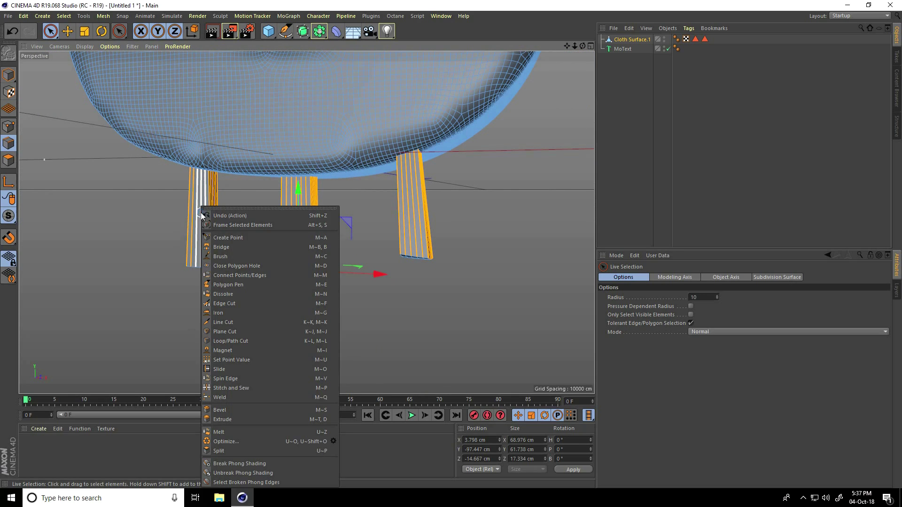
left_click(240, 303)
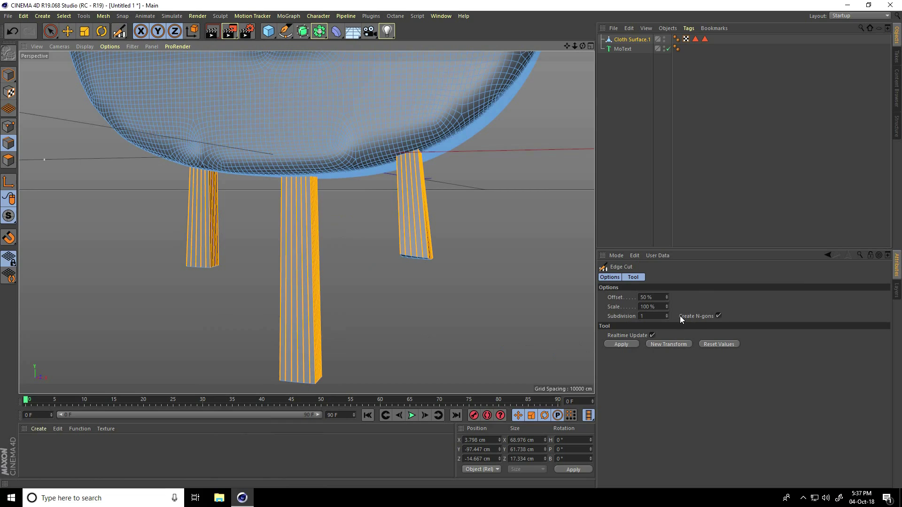
left_click(718, 316)
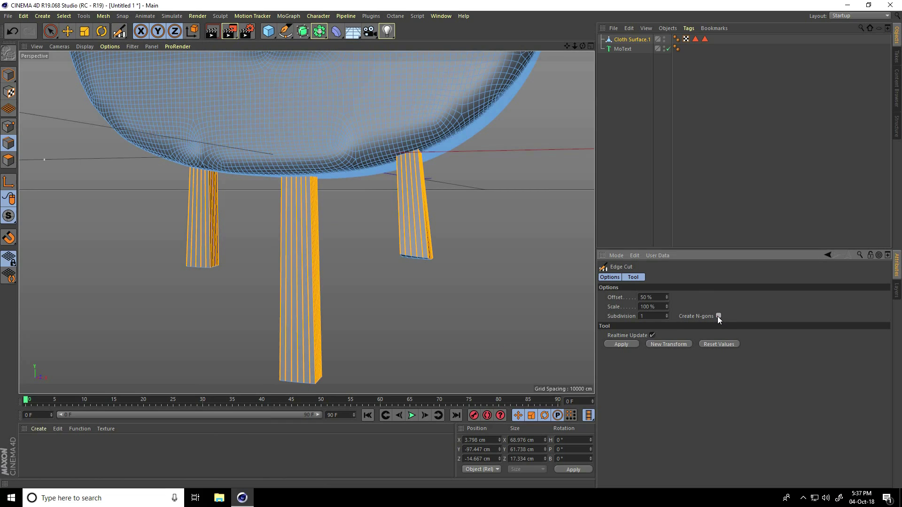
double_click(651, 316)
type("20")
left_click(8, 75)
In edge mode, select the lengthwise edges all around the leg under the upper arm with Live Selection.
right_click_drag(319, 256, 337, 234, "alt")
left_click_drag(302, 238, 329, 230, "alt")
right_click_drag(316, 244, 197, 348, "alt")
right_click_drag(337, 164, 364, 127, "alt")
left_click_drag(366, 117, 381, 107, "alt")
right_click_drag(381, 107, 463, 84, "alt")
right_click_drag(337, 116, 352, 103, "alt")
left_click_drag(317, 154, 323, 178, "alt")
right_click_drag(307, 109, 318, 103, "alt")
left_click_drag(319, 106, 324, 113, "alt")
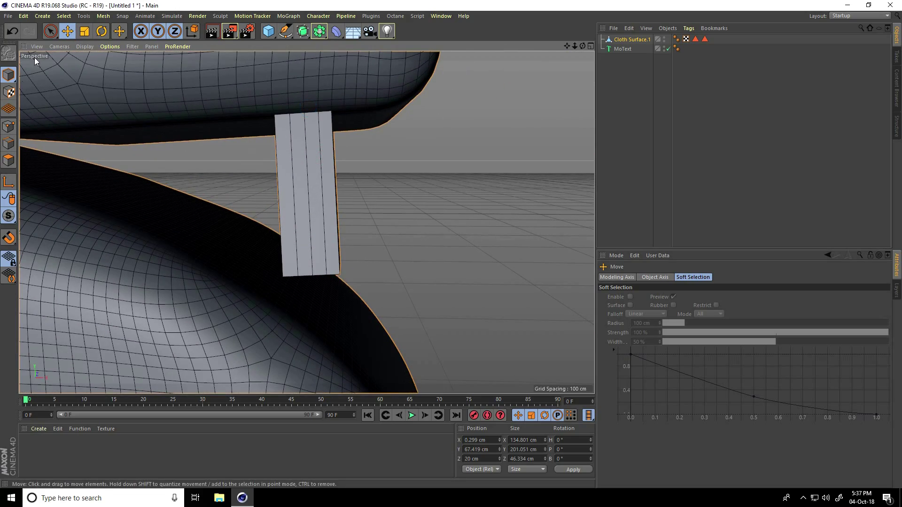
left_click(51, 31)
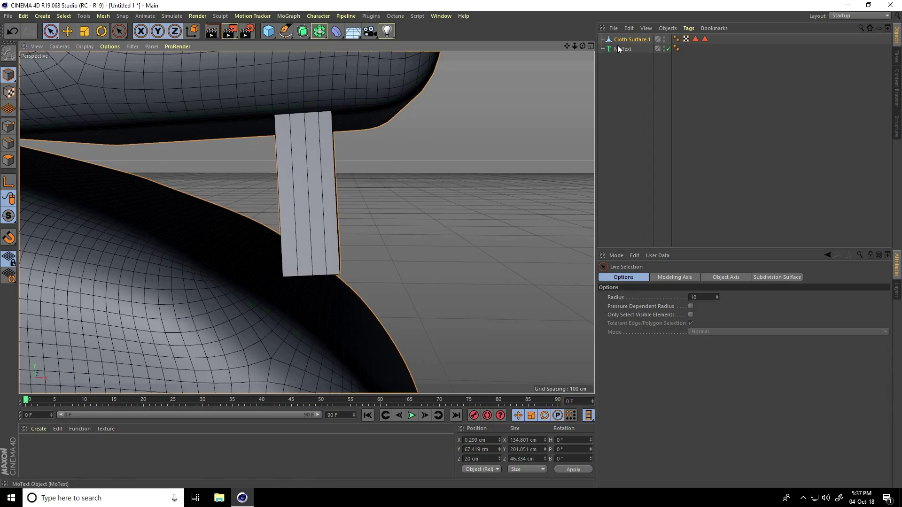
left_click(9, 143)
left_click(295, 177)
key("ctrl+a")
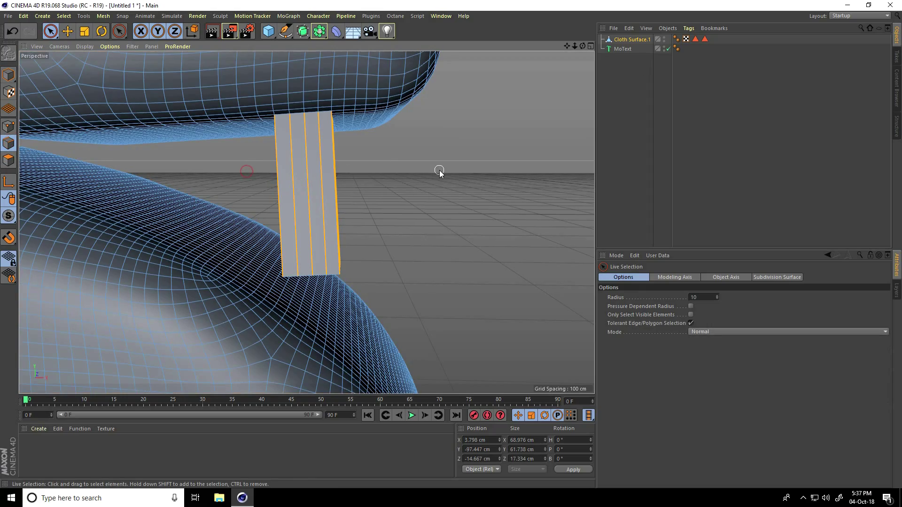
left_click_drag(416, 197, 650, 336, "alt")
Apply Edge Cut with 20 subdivisions to the upper leg's selected edges, return to model mode and deselect the object.
right_click(283, 157)
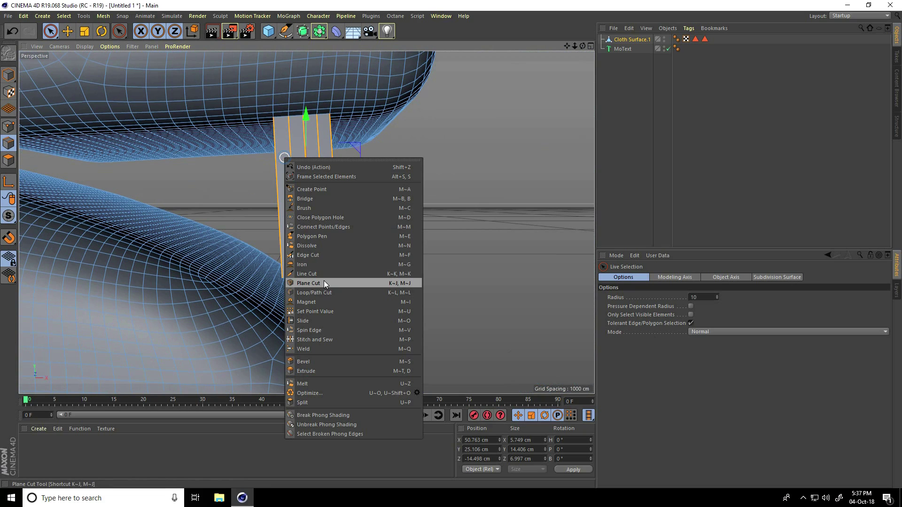
left_click(309, 257)
left_click(627, 344)
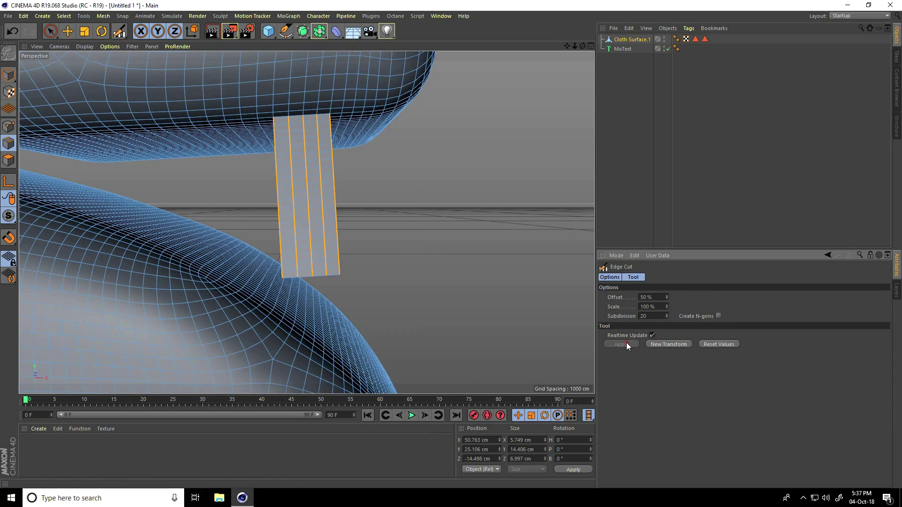
left_click(9, 74)
left_click(67, 31)
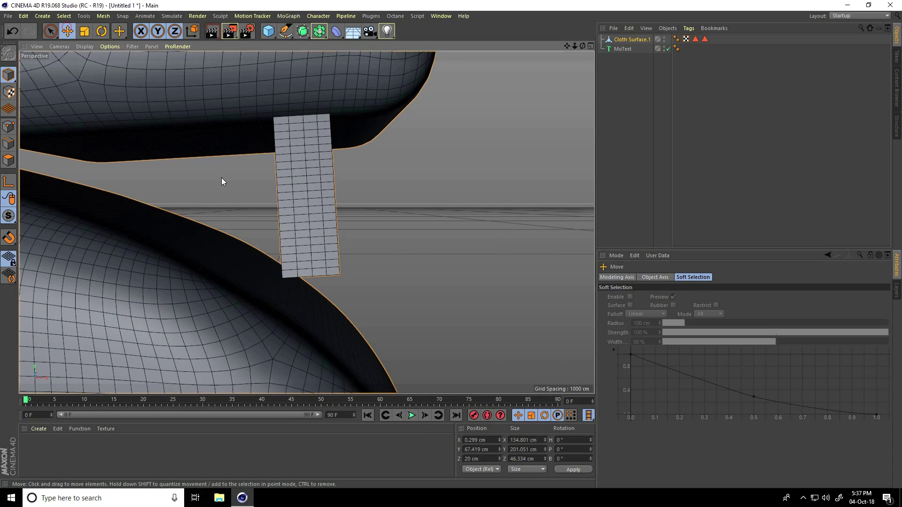
left_click(221, 177)
Switch to the Sculpt layout and select the Cloth Surface.1 shell for sculpting.
scroll(270, 180, "down", 10)
left_click_drag(303, 195, 272, 201, "alt")
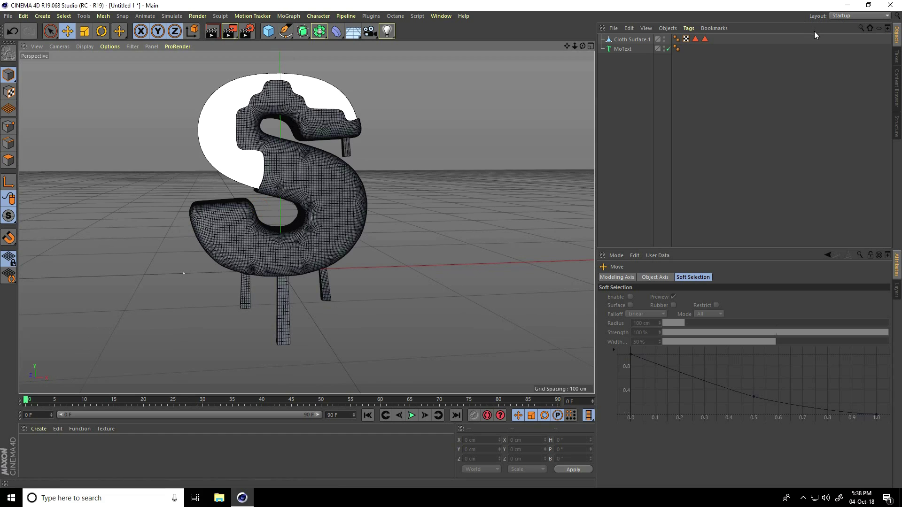
left_click(833, 16)
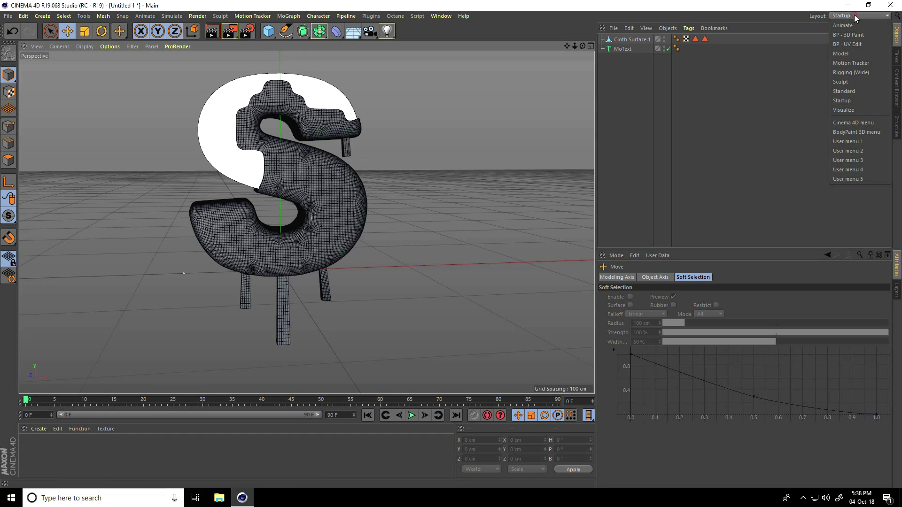
left_click(853, 83)
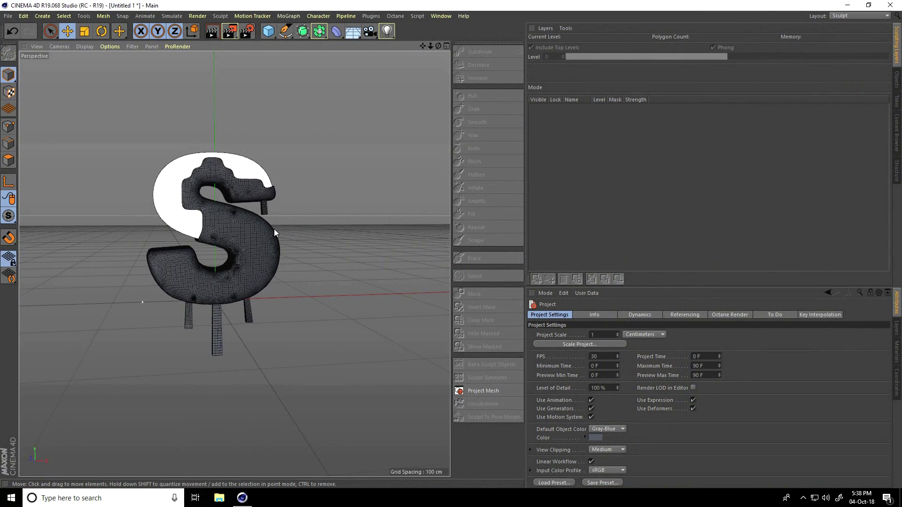
left_click(231, 227)
key("o")
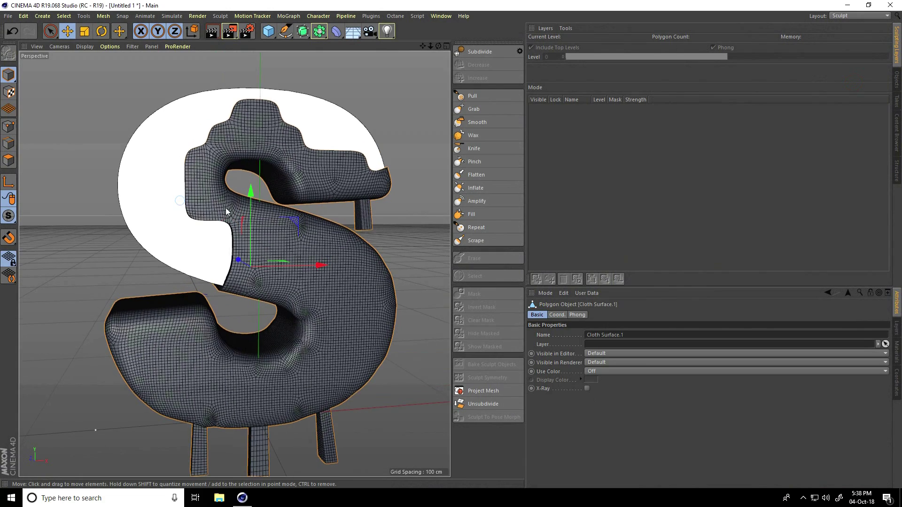
left_click_drag(259, 237, 271, 131, "alt")
scroll(269, 128, "up", 2)
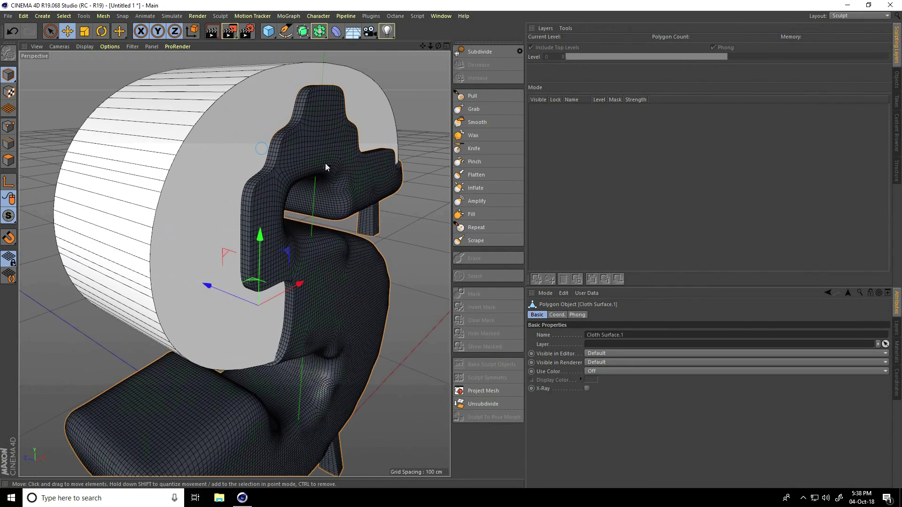
Choose the Smooth sculpting brush and set its size to 10 and its pressure to 10%.
left_click(477, 126)
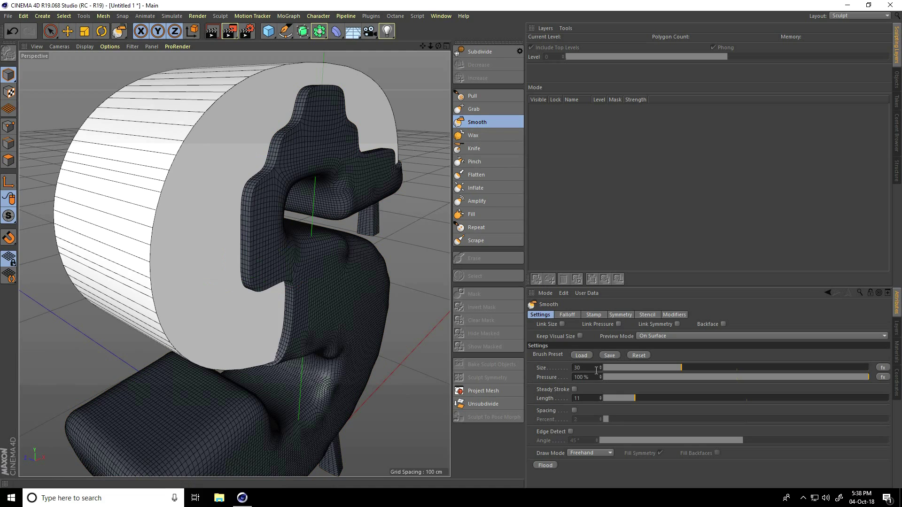
left_click(580, 368)
type("10")
key("Return")
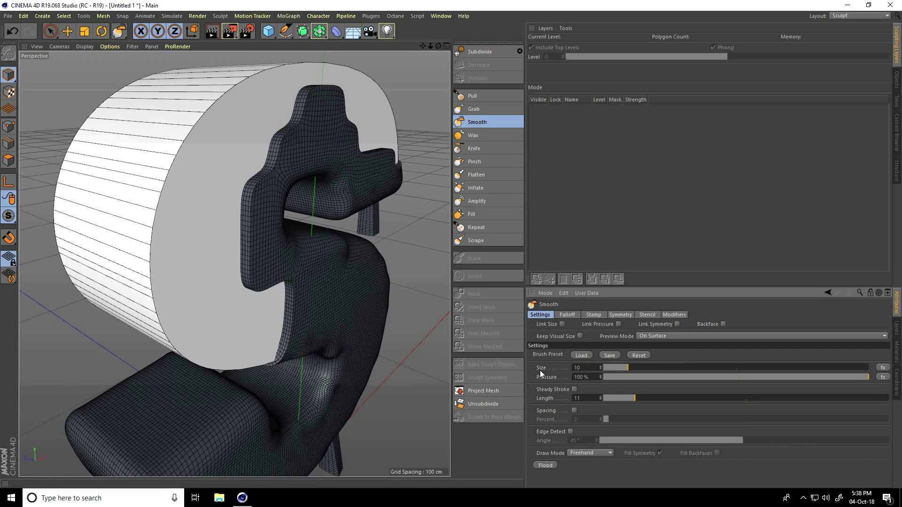
key("Tab")
type("10")
key("Return")
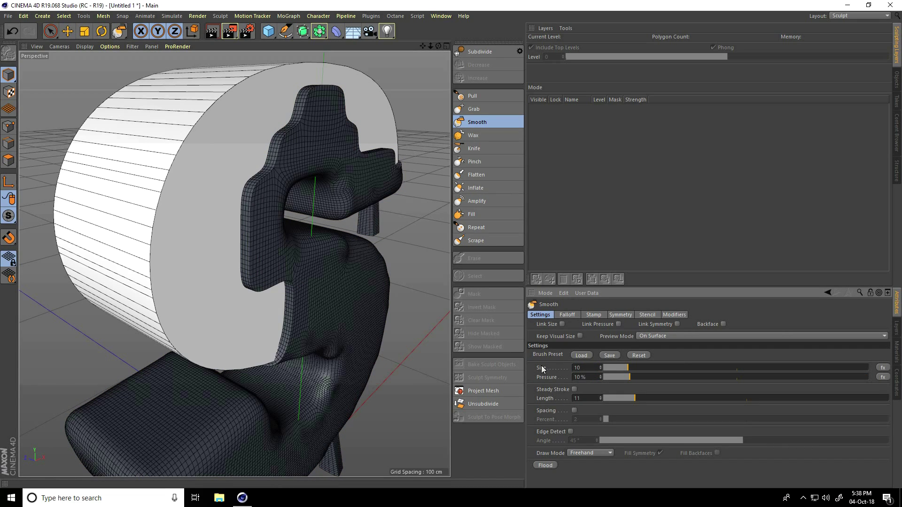
Increase the Smooth brush's size to 20 and its pressure to 20%.
scroll(282, 145, "up", 3)
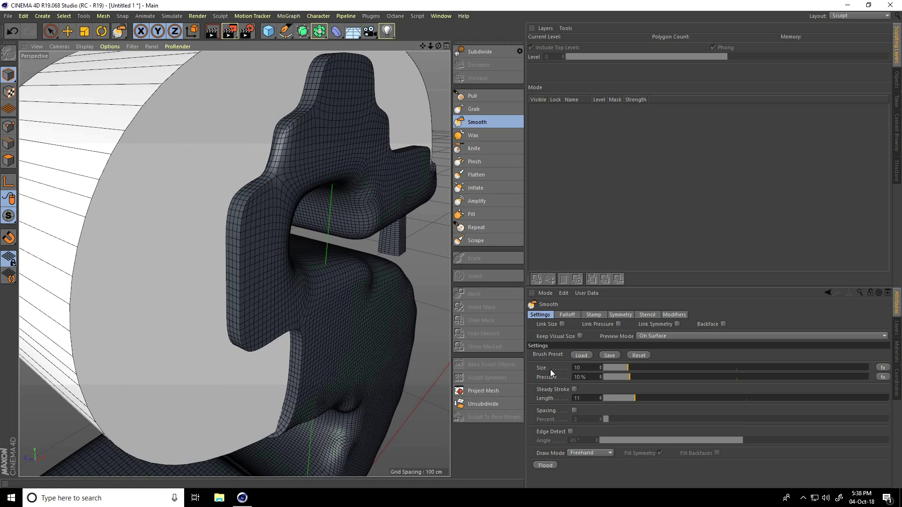
left_click(585, 367)
type("20")
key("Return")
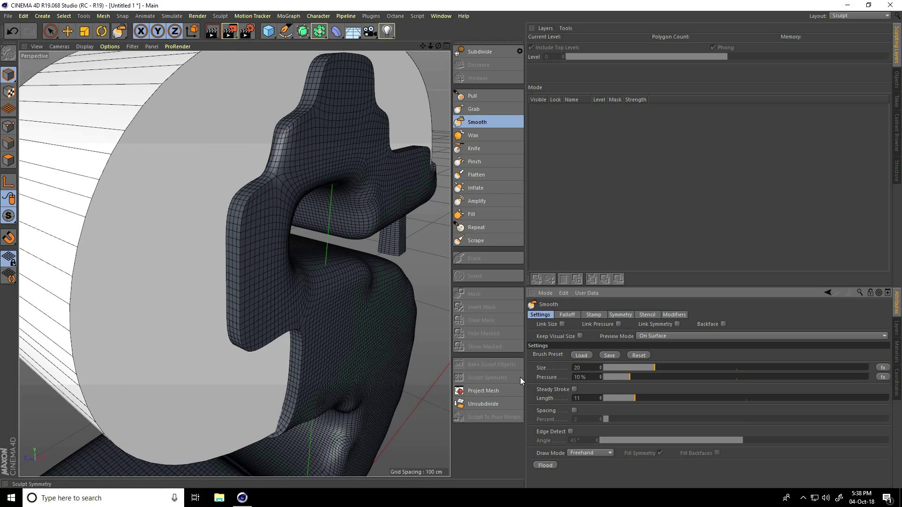
key("Tab")
type("20")
key("Return")
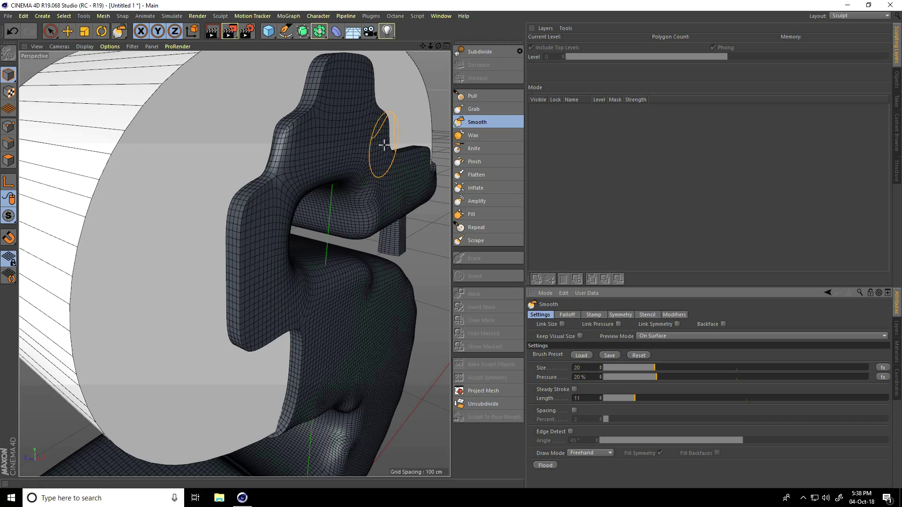
Smooth the stepped rim of the upper broken opening with the Smooth brush, rounding its corners around the top of the S.
mouse_move(220, 244)
left_mouse_down()
mouse_move(234, 223)
mouse_move(228, 286)
left_mouse_up()
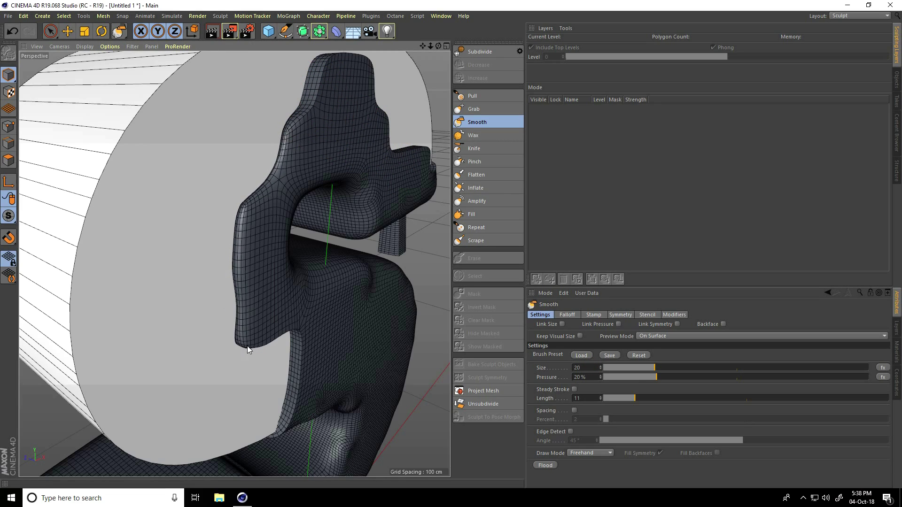
mouse_move(247, 346)
left_mouse_down()
mouse_move(235, 247)
mouse_move(324, 69)
left_mouse_up()
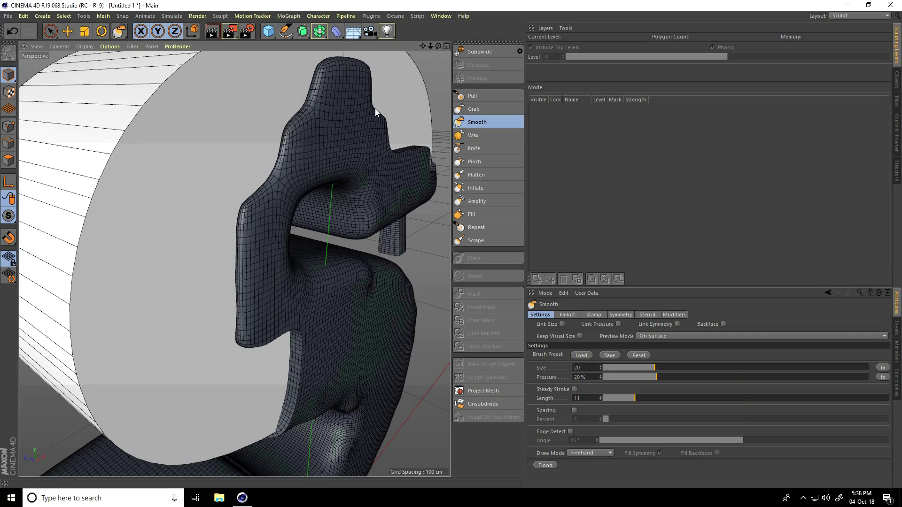
left_click_drag(374, 184, 167, 162, "alt")
scroll(171, 161, "down", 5)
scroll(335, 174, "up", 6)
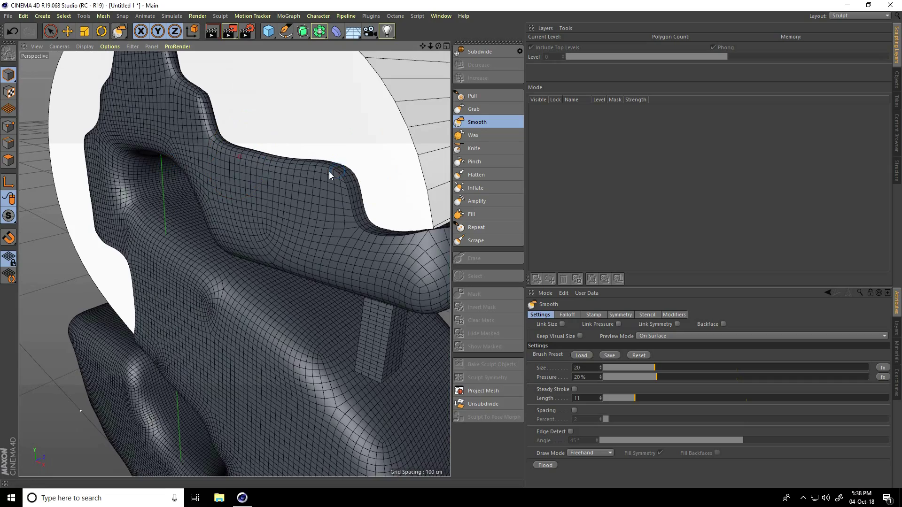
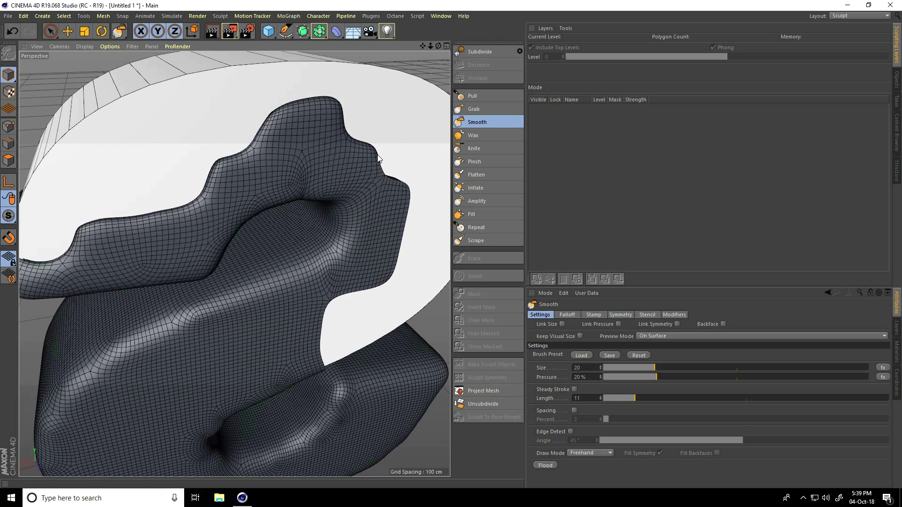
mouse_move(407, 194)
left_mouse_down()
mouse_move(397, 271)
mouse_move(396, 264)
mouse_move(323, 314)
mouse_move(320, 362)
mouse_move(324, 356)
mouse_move(165, 322)
left_mouse_up()
Smooth the shell's remaining broken rim along the lower ledge and the inner vertical edge beside the white S.
right_click_drag(149, 199, 96, 221, "alt")
right_click_drag(292, 301, 385, 299, "alt")
left_click_drag(197, 257, 255, 252, "alt")
right_click_drag(147, 256, 177, 247, "alt")
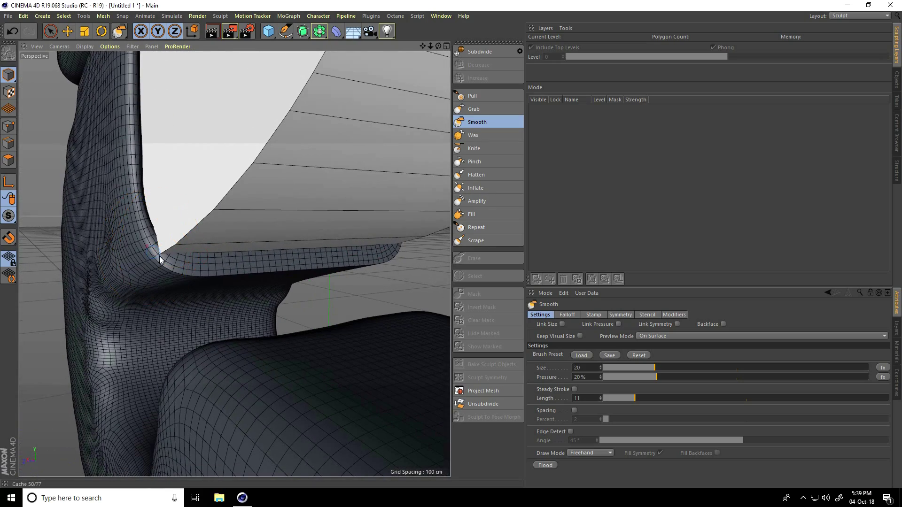
mouse_move(283, 249)
left_mouse_down()
mouse_move(386, 253)
mouse_move(349, 255)
left_mouse_up()
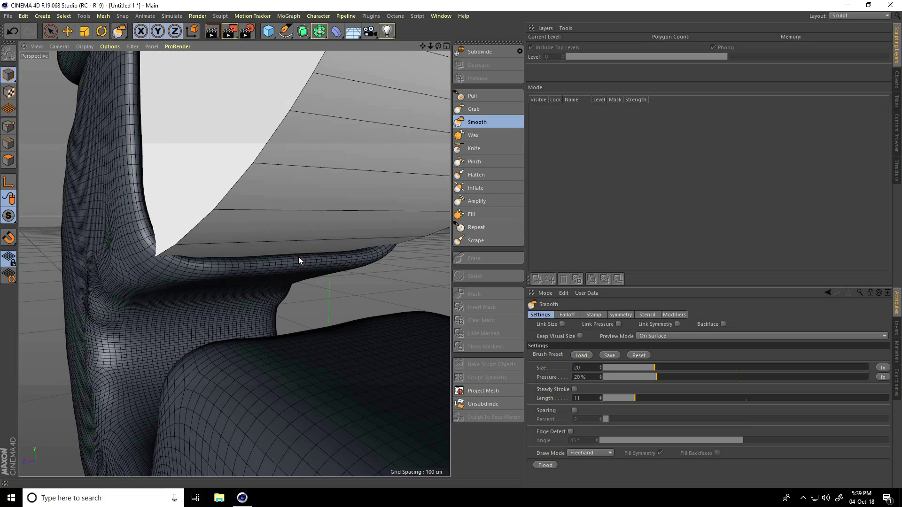
mouse_move(177, 258)
left_mouse_down("alt")
mouse_move(70, 262)
mouse_move(92, 242)
mouse_move(264, 239)
mouse_move(298, 188)
mouse_move(244, 112)
left_mouse_up("alt")
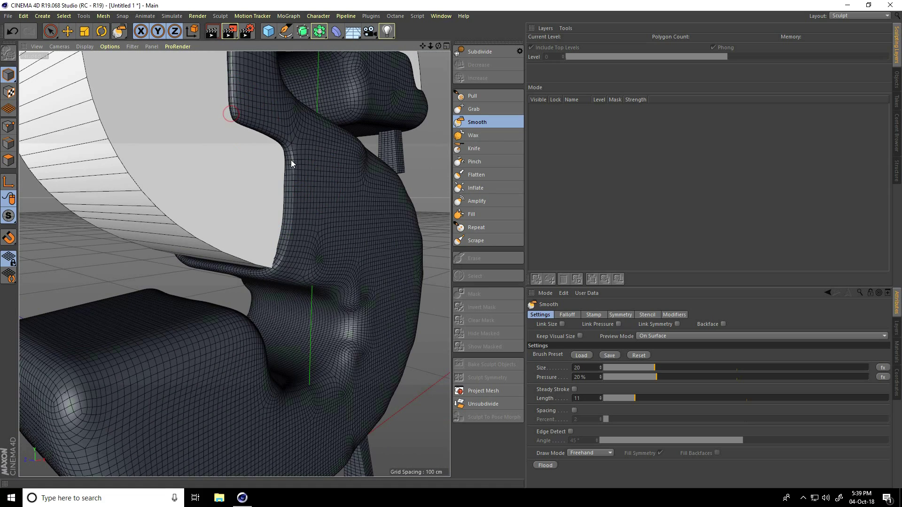
left_click_drag(288, 154, 290, 226)
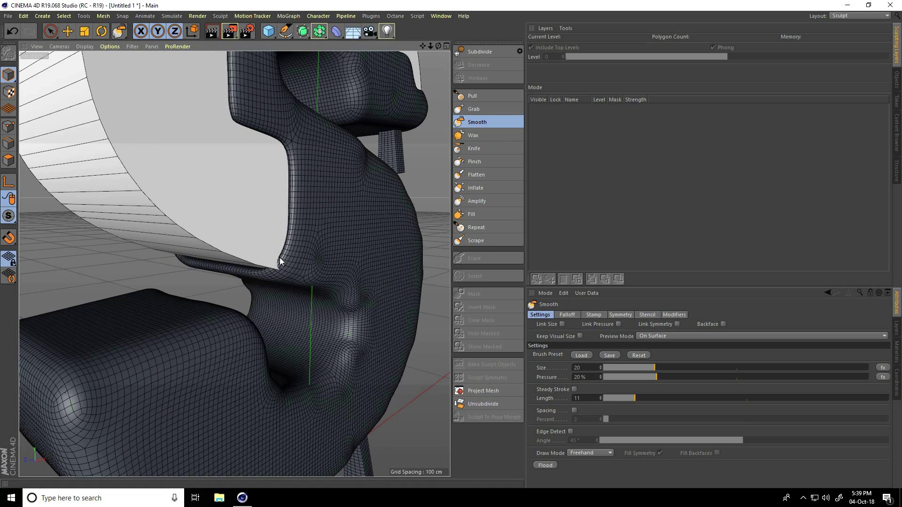
Smooth the edges of the long middle leg under the S and blend its joint into the shell's underside.
right_click_drag(316, 247, 266, 259, "alt")
left_click_drag(310, 248, 171, 247, "alt")
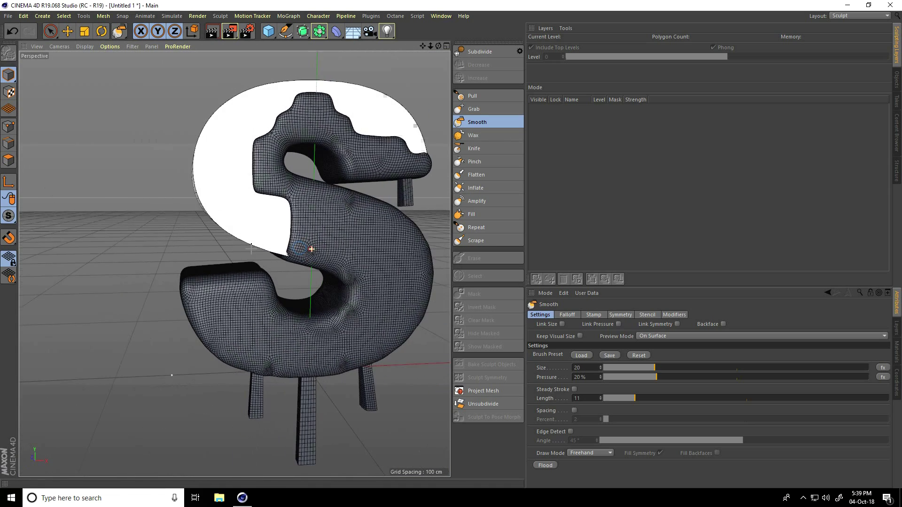
right_click_drag(170, 246, 108, 261, "alt")
right_click_drag(236, 384, 247, 331, "alt")
left_click_drag(273, 277, 267, 257, "alt")
scroll(272, 277, "up", 3)
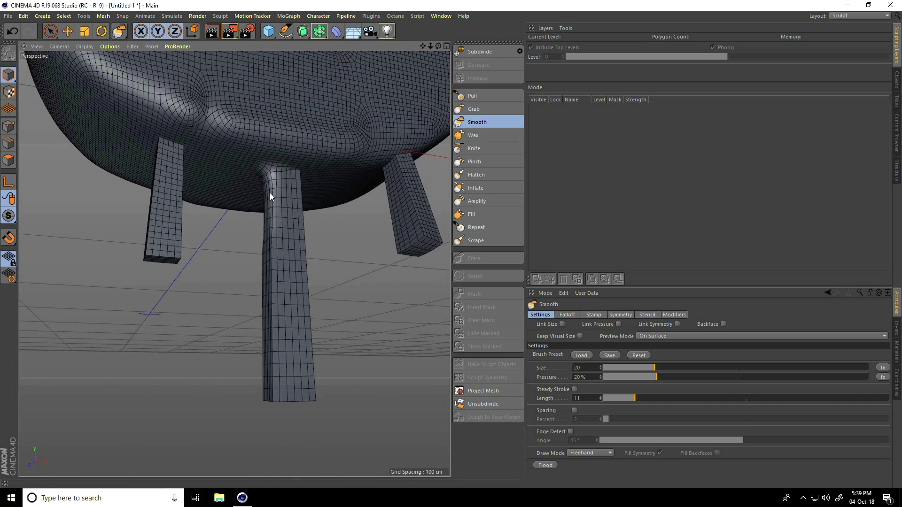
mouse_move(271, 340)
left_mouse_down()
mouse_move(279, 239)
mouse_move(272, 370)
mouse_move(306, 200)
left_mouse_up()
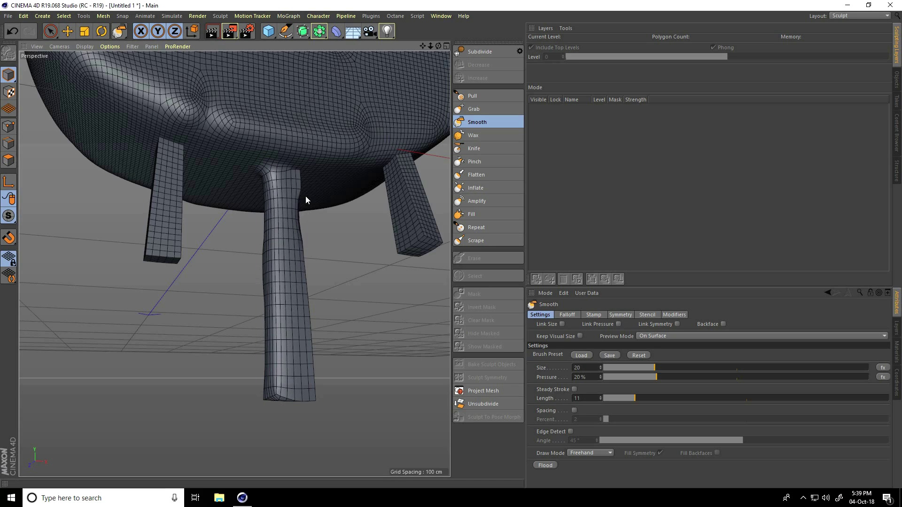
left_click_drag(311, 286, 201, 291, "alt")
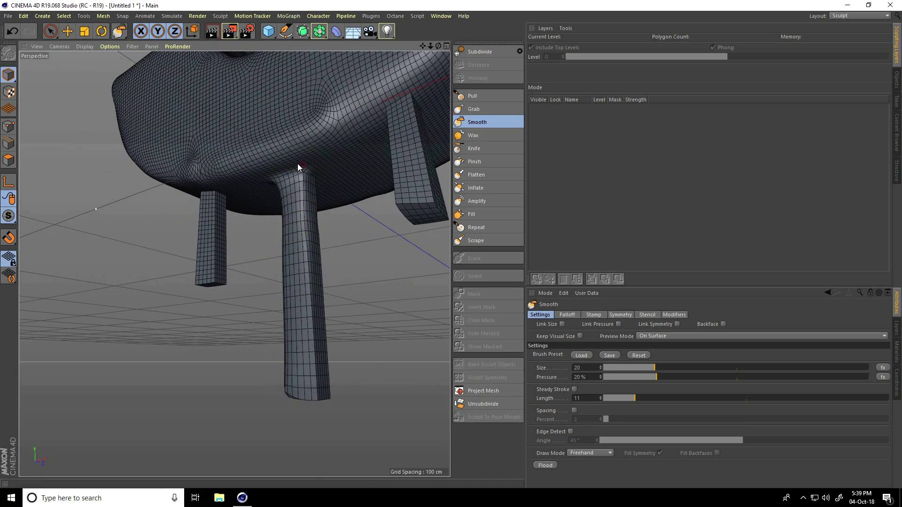
left_click_drag(301, 253, 307, 346)
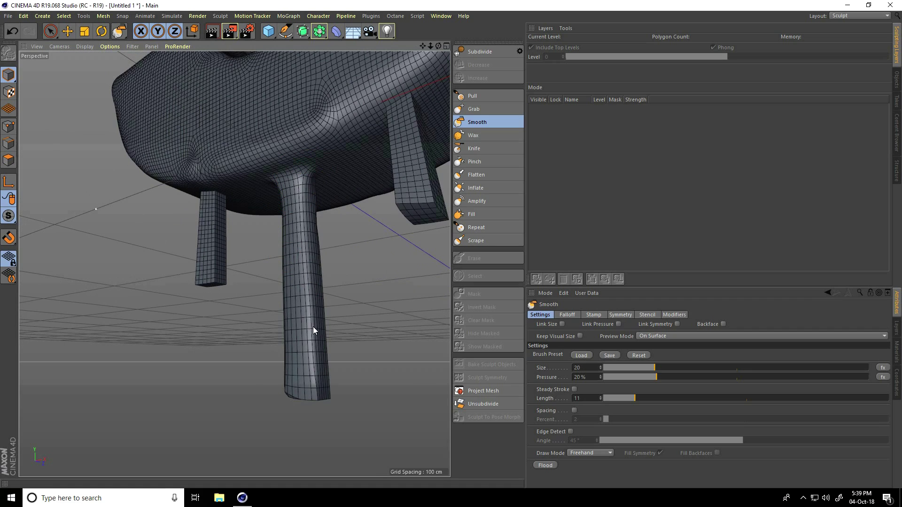
Widen the viewport and smooth the middle leg's remaining sides and tip into a rounded column.
mouse_move(312, 397)
left_mouse_down("alt")
mouse_move(261, 377)
mouse_move(146, 371)
mouse_move(234, 264)
left_mouse_up("alt")
left_click_drag(350, 288, 362, 280, "alt")
mouse_move(306, 181)
left_mouse_down()
mouse_move(295, 190)
mouse_move(297, 224)
left_mouse_up()
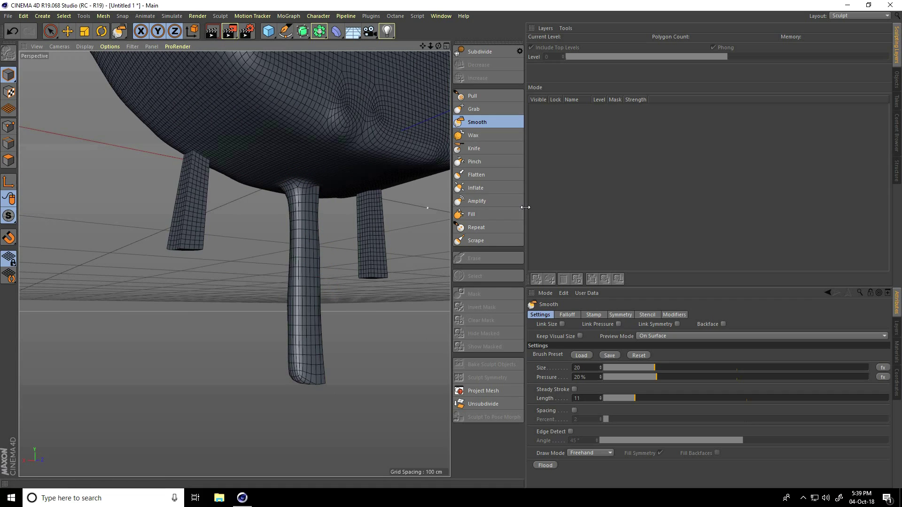
left_click_drag(524, 209, 614, 213)
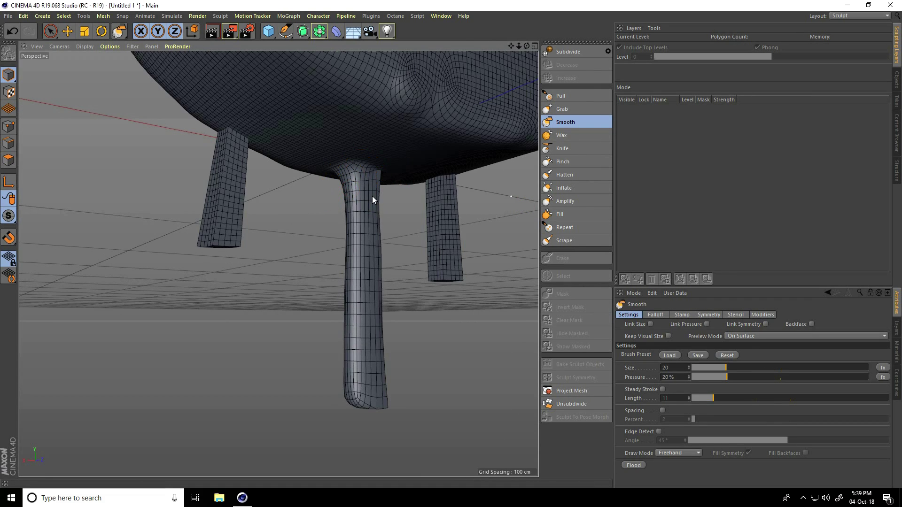
mouse_move(392, 279)
left_mouse_down("alt")
mouse_move(277, 263)
mouse_move(240, 238)
left_mouse_up("alt")
right_click_drag(240, 238, 233, 244, "alt")
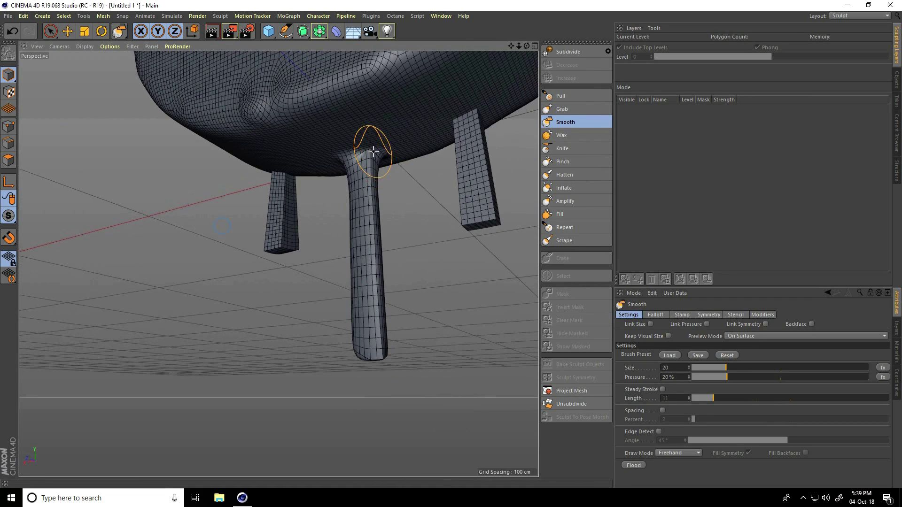
left_click_drag(374, 152, 380, 324)
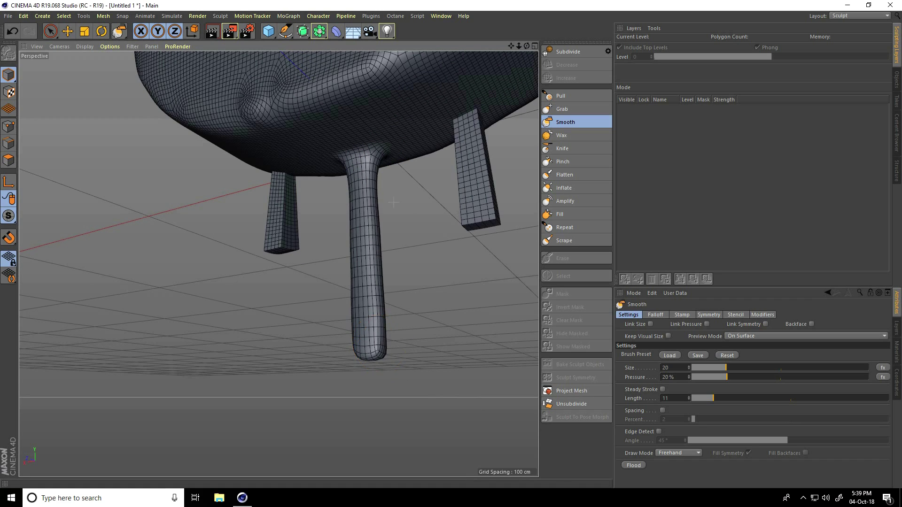
Thin the upper half of the middle leg with repeated smoothing strokes, leaving a thicker drip-shaped end.
left_click_drag(394, 202, 439, 240, "alt")
right_click_drag(438, 239, 419, 222, "alt")
mouse_move(418, 222)
left_mouse_down("alt")
mouse_move(342, 177)
mouse_move(371, 202)
left_mouse_up("alt")
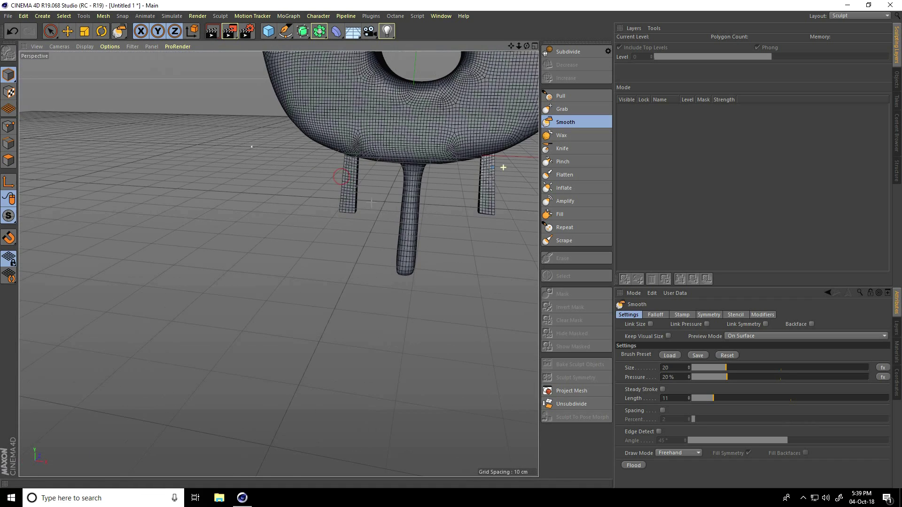
left_click_drag(503, 167, 277, 287, "alt")
scroll(418, 208, "up", 6)
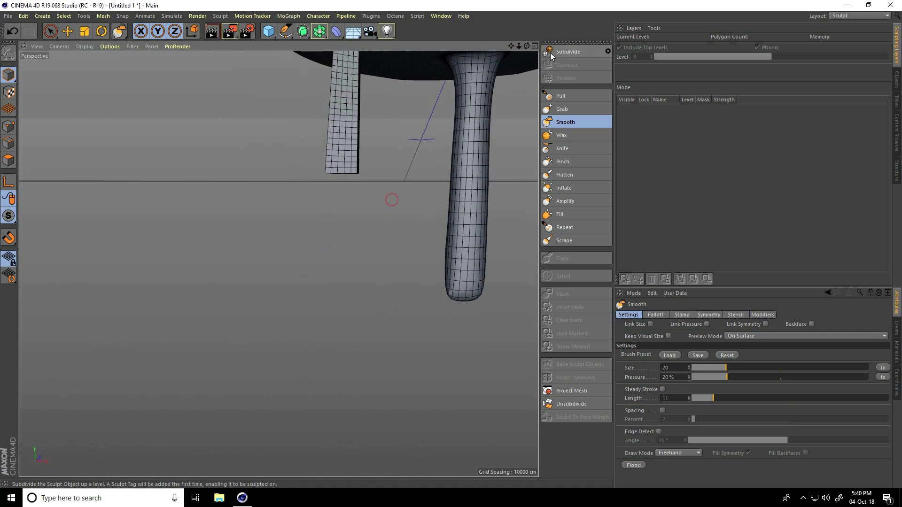
left_click_drag(510, 46, 326, 127)
mouse_move(273, 234)
left_mouse_down("alt")
mouse_move(291, 227)
mouse_move(264, 256)
mouse_move(264, 280)
mouse_move(281, 202)
mouse_move(283, 281)
mouse_move(269, 225)
mouse_move(275, 280)
mouse_move(284, 169)
mouse_move(276, 312)
mouse_move(270, 253)
mouse_move(283, 187)
mouse_move(282, 258)
mouse_move(286, 185)
mouse_move(279, 155)
left_mouse_up("alt")
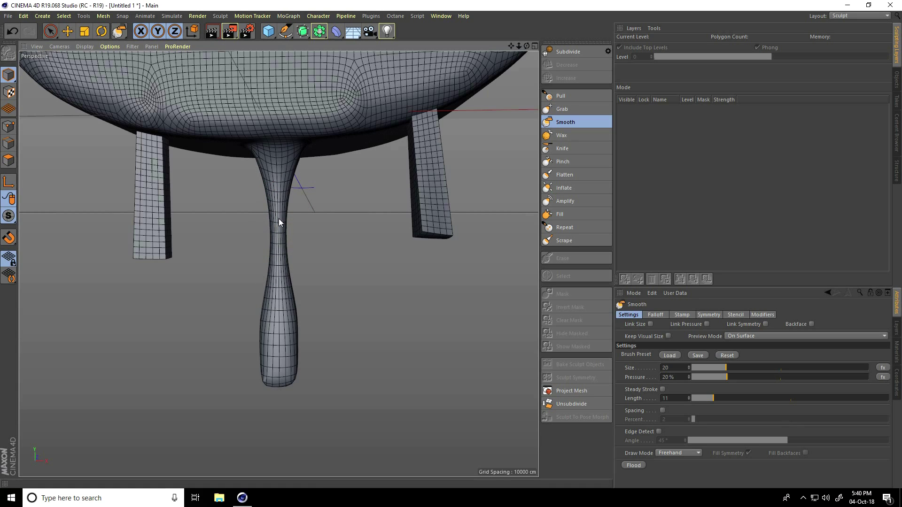
mouse_move(279, 264)
left_mouse_down("alt")
mouse_move(495, 242)
mouse_move(281, 244)
mouse_move(283, 225)
left_mouse_up("alt")
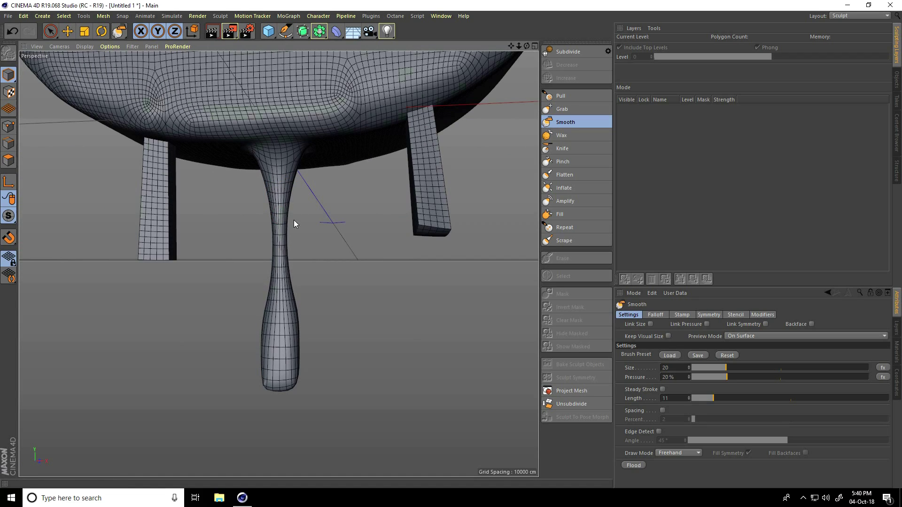
Choose the Inflate brush, set its size to 5 and pressure to 5%, and swell the middle drip's lower end.
left_click(566, 189)
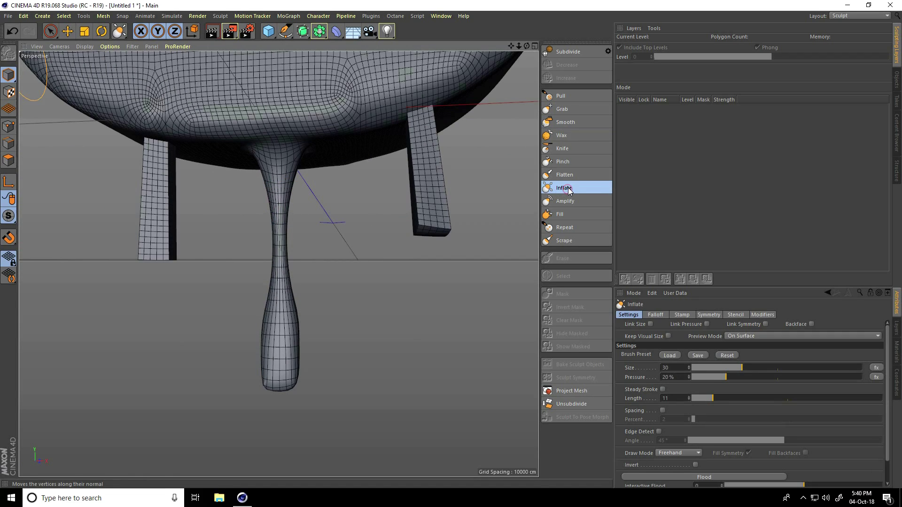
left_click_drag(676, 375, 654, 378)
left_click(673, 368)
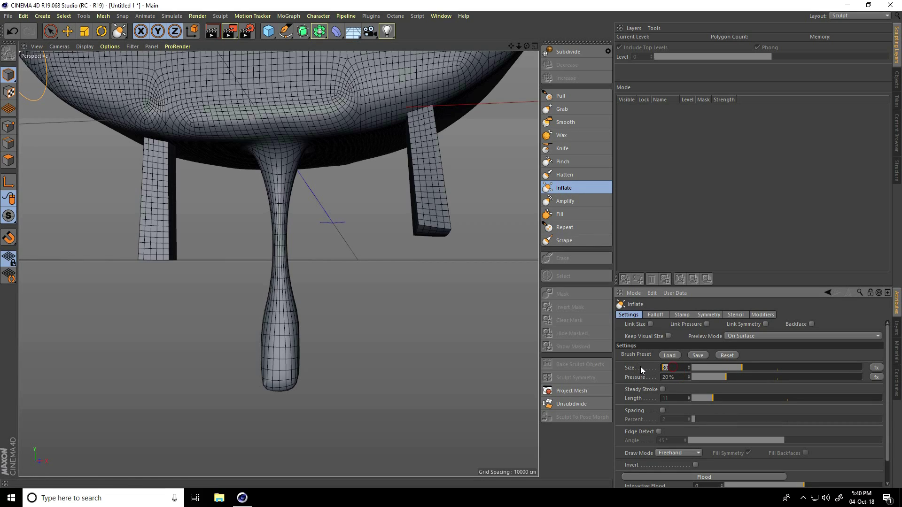
type("5")
key("Tab")
type("5")
key("Return")
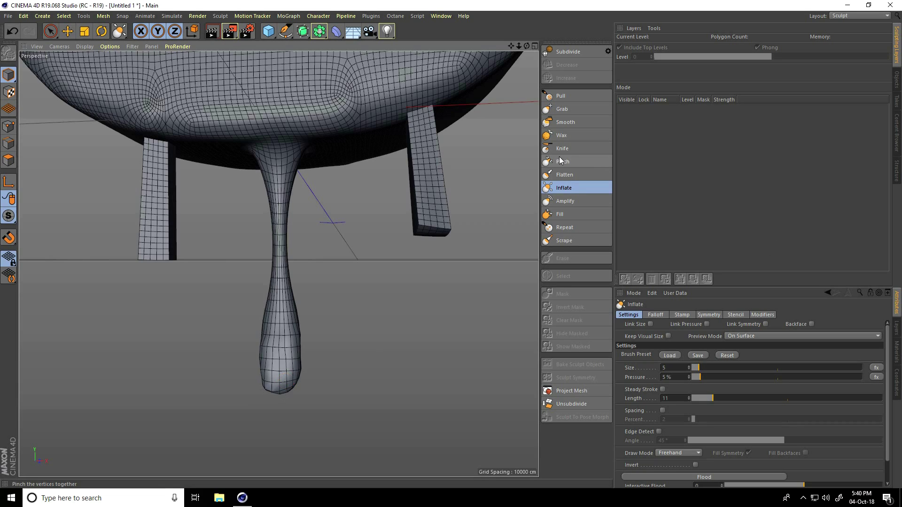
Return to the Smooth brush with size 10 and pressure 10%, and even out the middle drip's inflated tip.
left_click(564, 122)
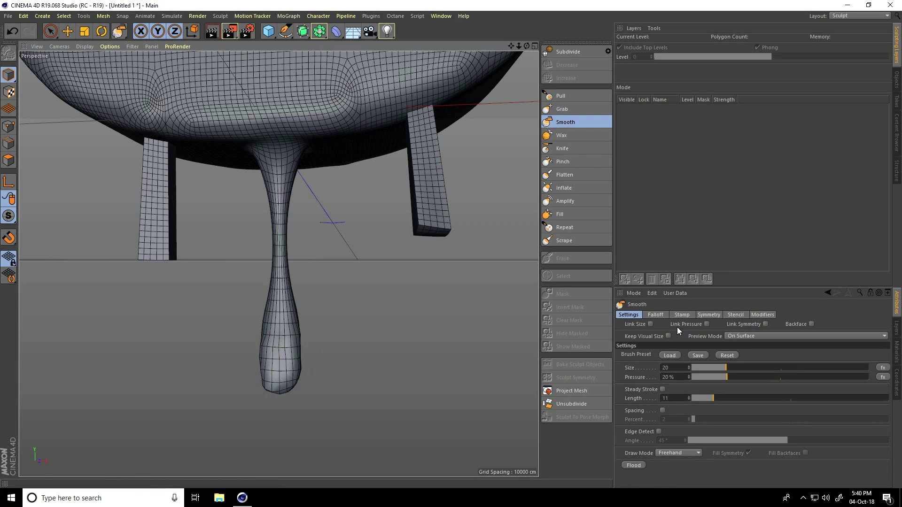
left_click(667, 367)
type("10")
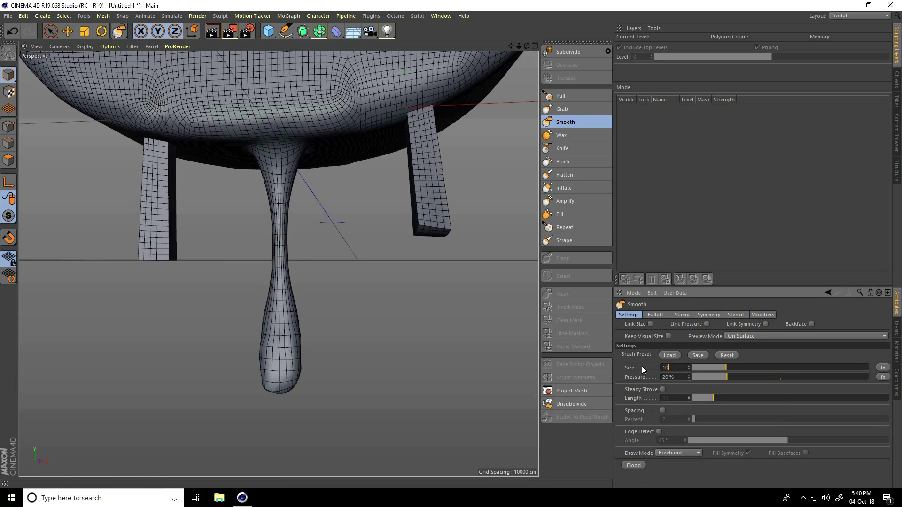
key("Tab")
type("10")
key("Return")
left_click(310, 340)
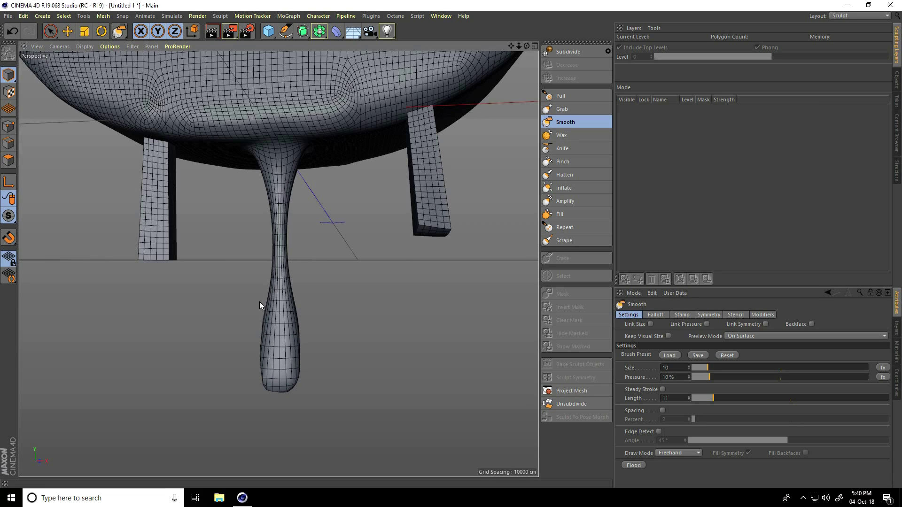
left_click_drag(280, 384, 384, 360, "alt")
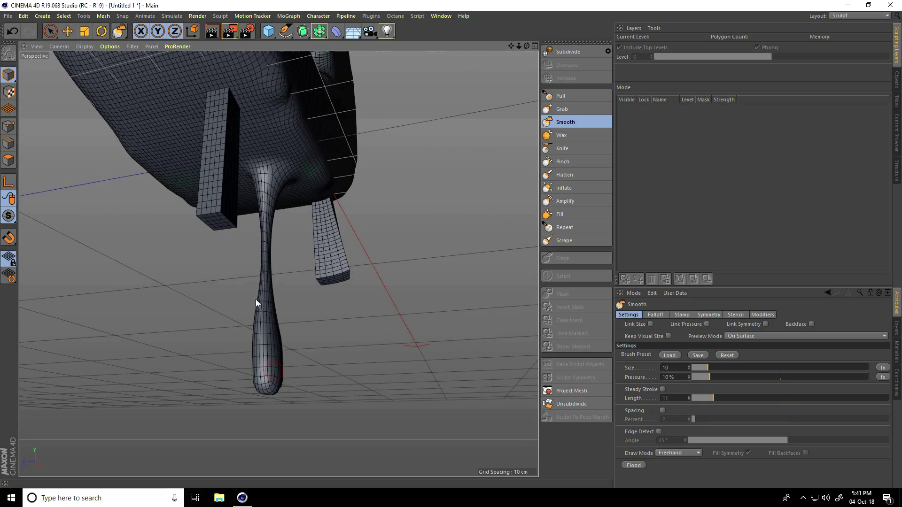
left_click_drag(277, 279, 324, 244, "alt")
Set the Smooth brush's size to 20 and pressure to 20%, and round the front of the short leg beside the middle drip.
right_click_drag(215, 171, 278, 145, "alt")
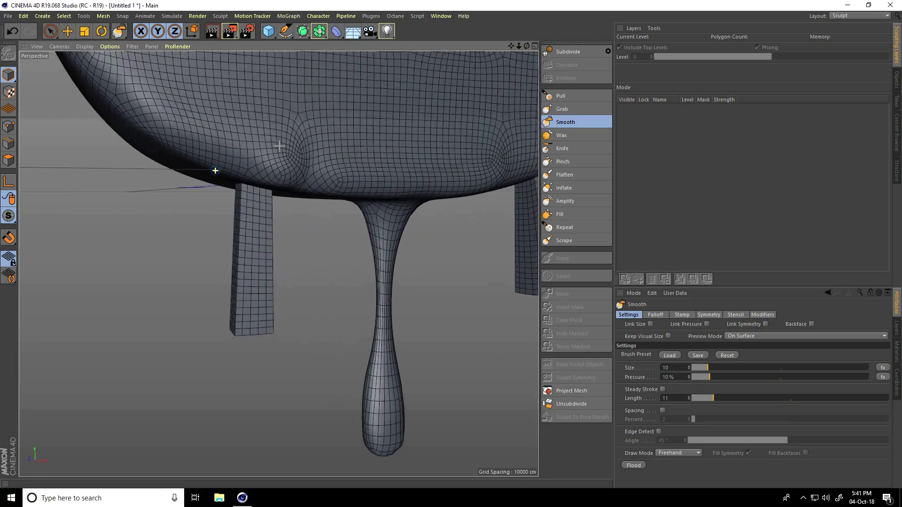
mouse_move(267, 243)
left_mouse_down("alt")
mouse_move(261, 252)
mouse_move(274, 229)
left_mouse_up("alt")
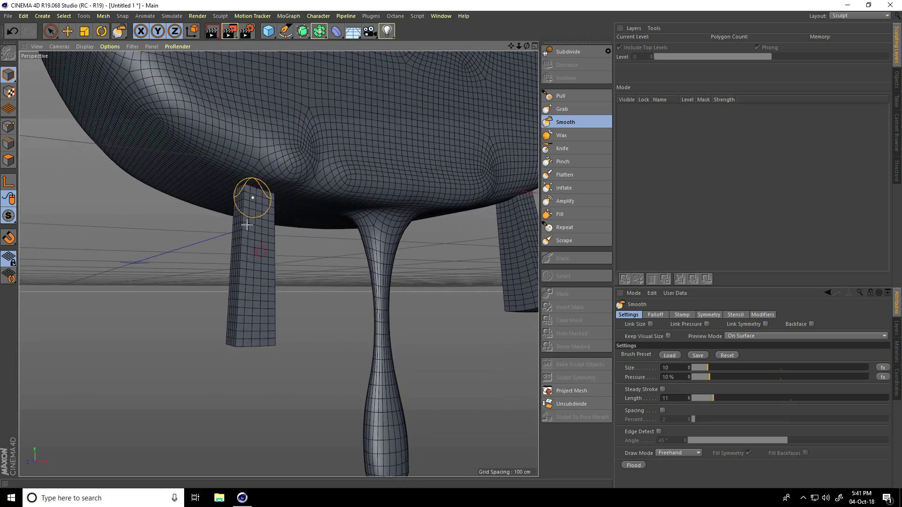
left_click(682, 366)
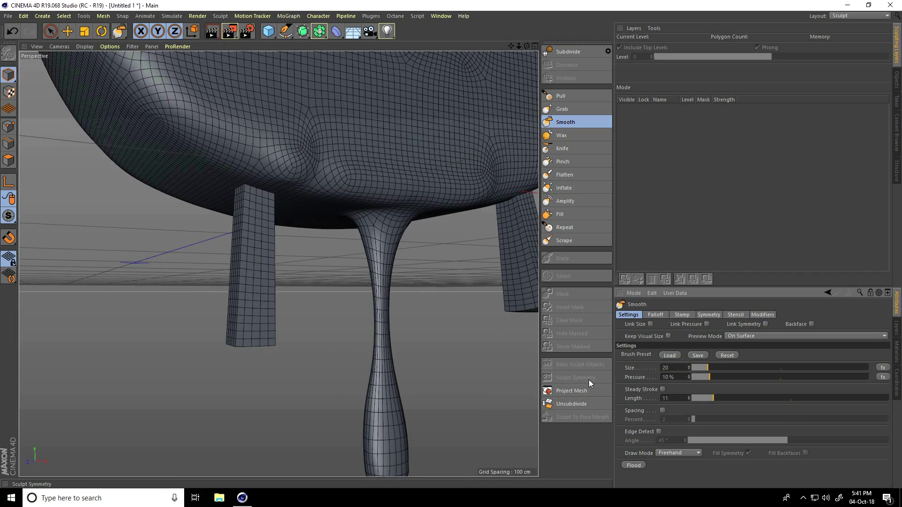
type("20")
key("Tab")
type("20")
key("Return")
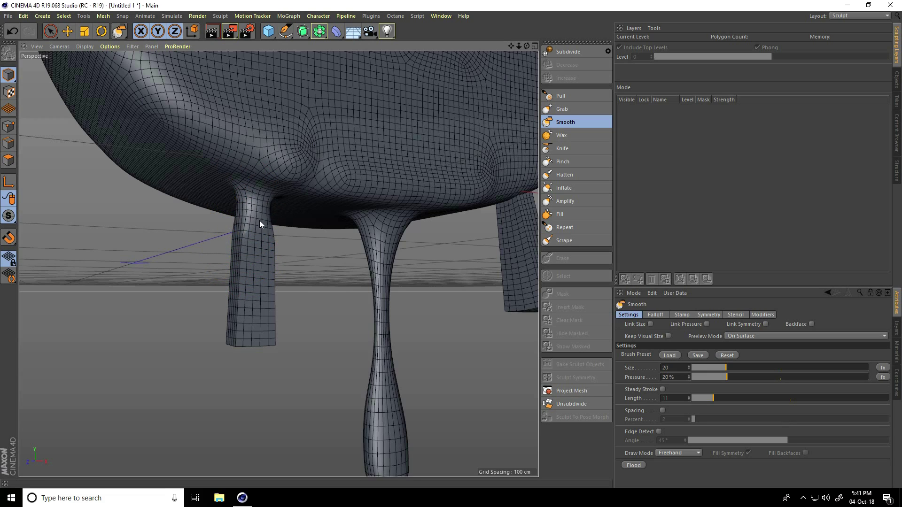
mouse_move(246, 267)
left_mouse_down()
mouse_move(240, 329)
mouse_move(266, 234)
mouse_move(267, 296)
left_mouse_up()
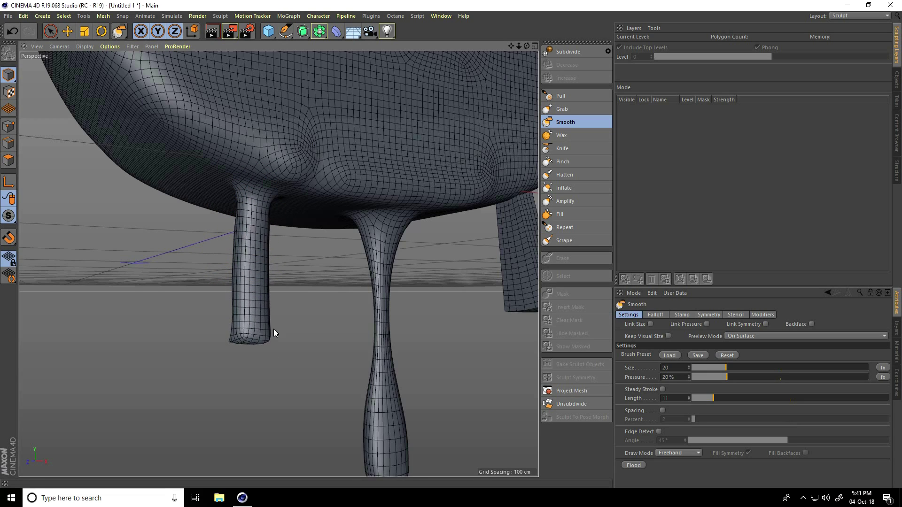
Smooth the short leg's other sides and thin its neck into a second drip with a rounded end.
mouse_move(274, 331)
left_mouse_down("alt")
mouse_move(288, 302)
mouse_move(264, 306)
mouse_move(278, 258)
left_mouse_up("alt")
mouse_move(276, 179)
left_mouse_down()
mouse_move(278, 344)
mouse_move(249, 251)
left_mouse_up()
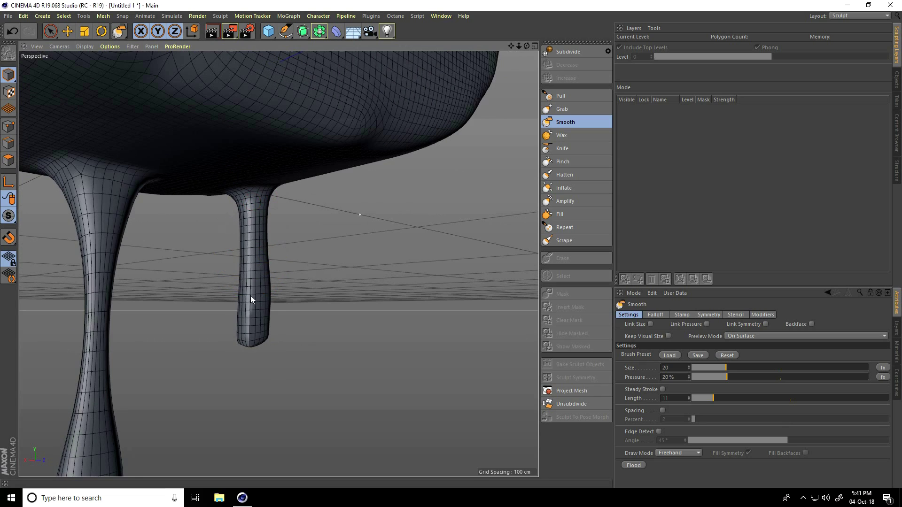
mouse_move(262, 262)
left_mouse_down("alt")
mouse_move(274, 228)
mouse_move(253, 230)
mouse_move(269, 186)
mouse_move(264, 218)
left_mouse_up("alt")
mouse_move(264, 279)
left_mouse_down()
mouse_move(259, 298)
mouse_move(267, 258)
mouse_move(256, 272)
mouse_move(269, 278)
mouse_move(265, 298)
mouse_move(254, 282)
left_mouse_up()
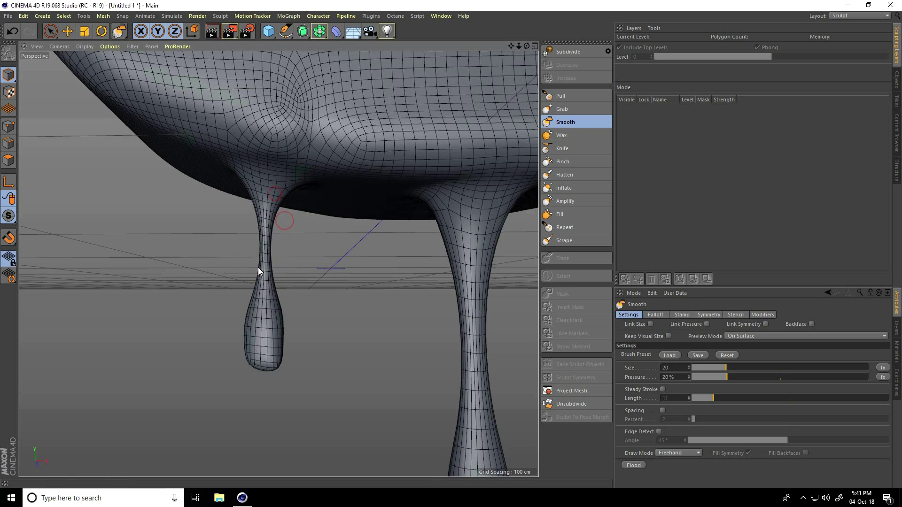
Smooth the front, back and sides of the remaining square leg under the letter's bottom curve with the Smooth brush.
scroll(246, 221, "down", 5)
mouse_move(288, 261)
left_mouse_down("alt")
mouse_move(326, 269)
mouse_move(289, 277)
left_mouse_up("alt")
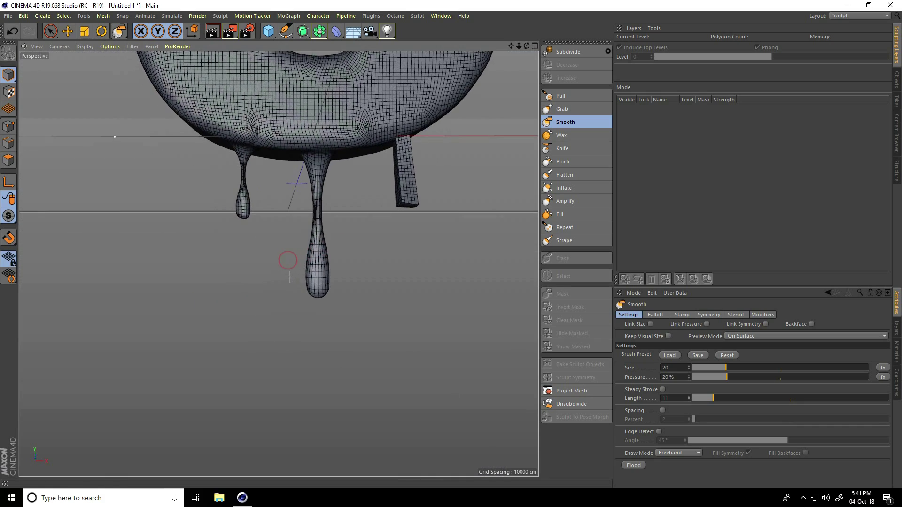
scroll(288, 276, "down", 4)
scroll(368, 179, "up", 8)
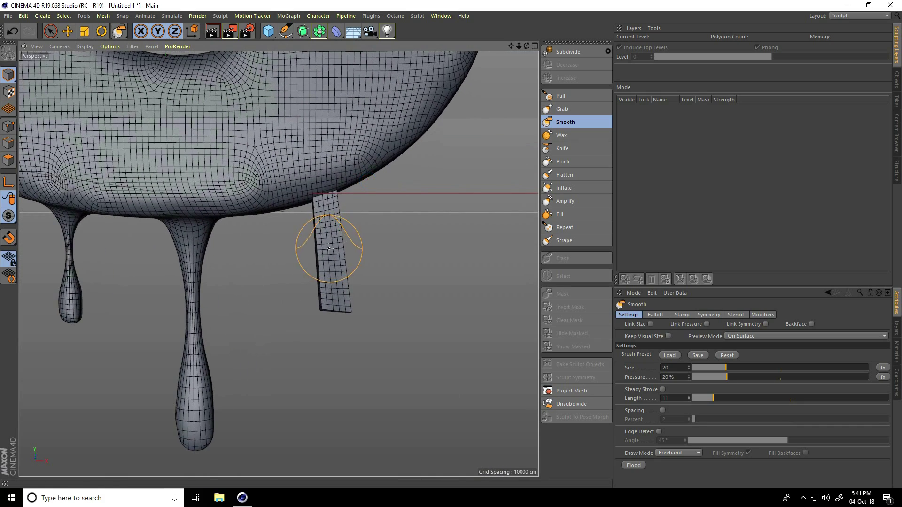
scroll(329, 249, "up", 2)
mouse_move(331, 182)
left_mouse_down()
mouse_move(340, 175)
mouse_move(325, 284)
mouse_move(144, 305)
mouse_move(107, 298)
left_mouse_up()
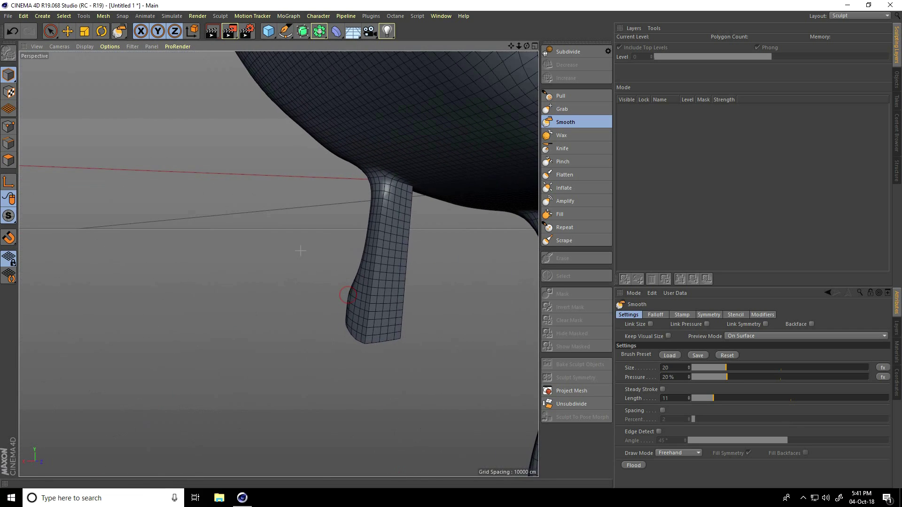
mouse_move(380, 247)
left_mouse_down()
mouse_move(369, 311)
mouse_move(312, 323)
mouse_move(241, 315)
left_mouse_up()
mouse_move(386, 202)
left_mouse_down()
mouse_move(377, 219)
mouse_move(383, 325)
mouse_move(377, 244)
mouse_move(363, 258)
mouse_move(365, 322)
mouse_move(362, 236)
left_mouse_up()
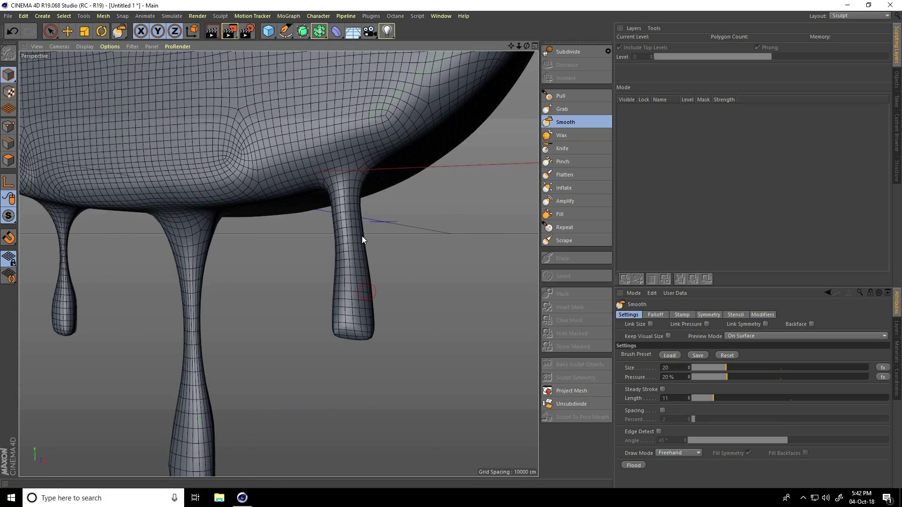
Thin that leg's neck and round its lower end with the Smooth brush to form the third drip.
left_click_drag(340, 266, 346, 217, "alt")
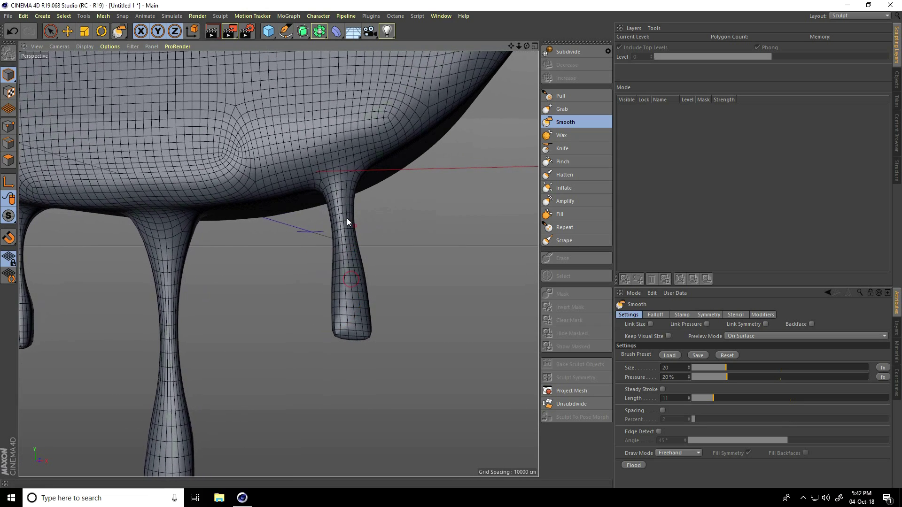
mouse_move(335, 332)
left_mouse_down()
mouse_move(342, 239)
mouse_move(337, 335)
left_mouse_up()
left_click_drag(348, 279, 342, 212)
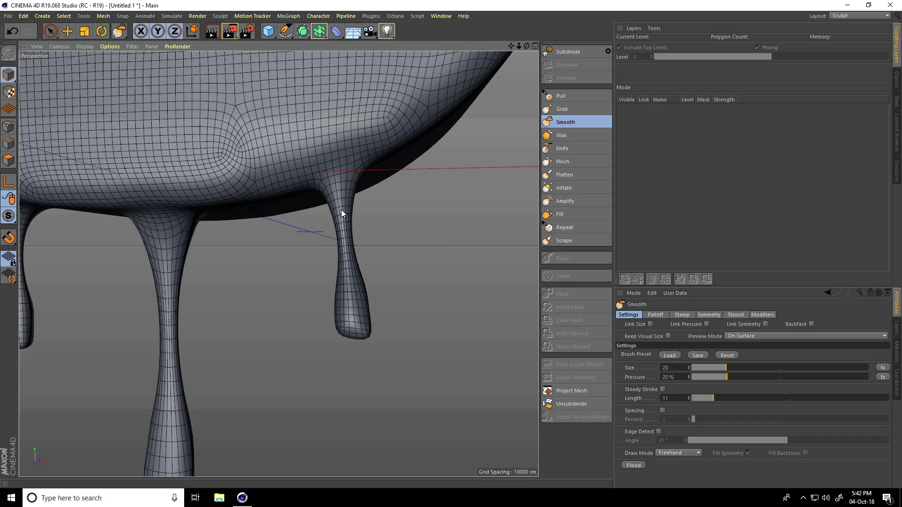
mouse_move(342, 251)
left_mouse_down()
mouse_move(362, 266)
mouse_move(354, 235)
left_mouse_up()
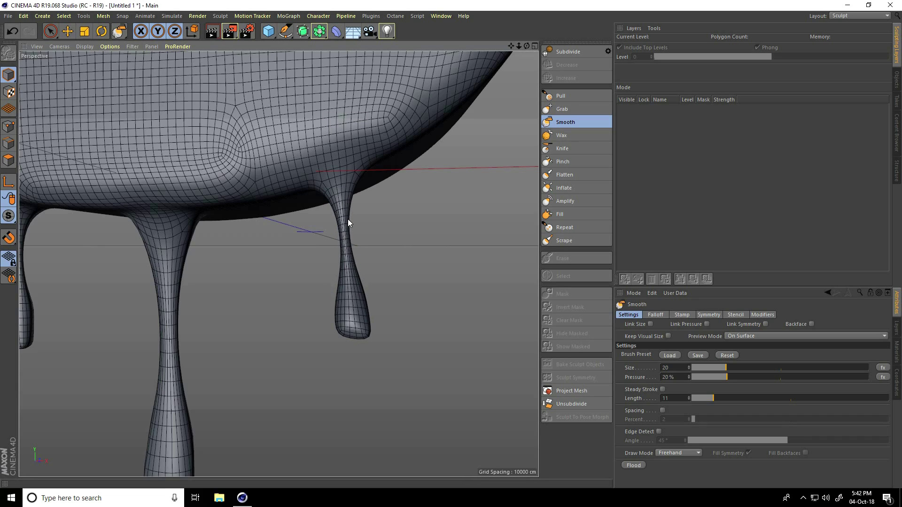
mouse_move(349, 259)
left_mouse_down()
mouse_move(347, 216)
mouse_move(348, 253)
left_mouse_up()
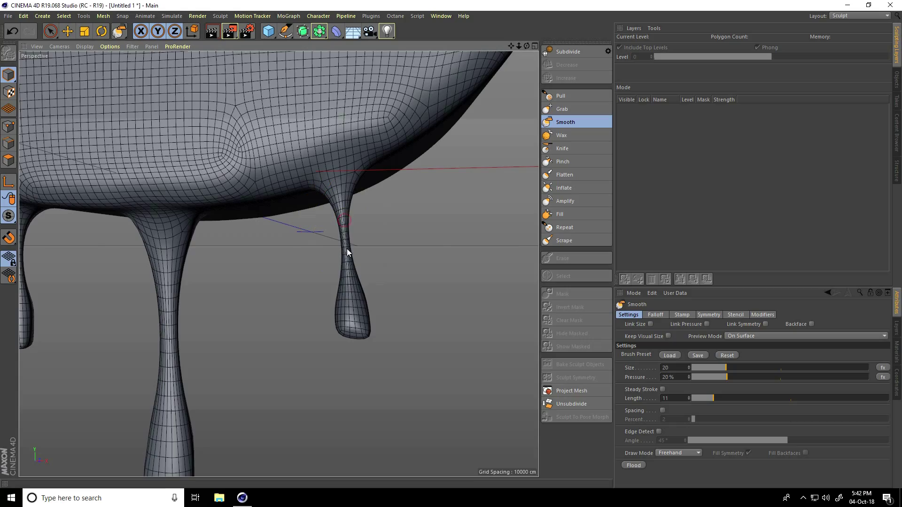
Smooth all sides of the leg under the S's upper arm and thin its neck into a drip.
scroll(370, 216, "down", 5)
mouse_move(282, 245)
left_mouse_down("alt")
mouse_move(323, 243)
mouse_move(291, 237)
mouse_move(307, 232)
mouse_move(296, 249)
mouse_move(282, 245)
mouse_move(291, 237)
mouse_move(283, 246)
mouse_move(285, 275)
left_mouse_up("alt")
scroll(328, 179, "up", 10)
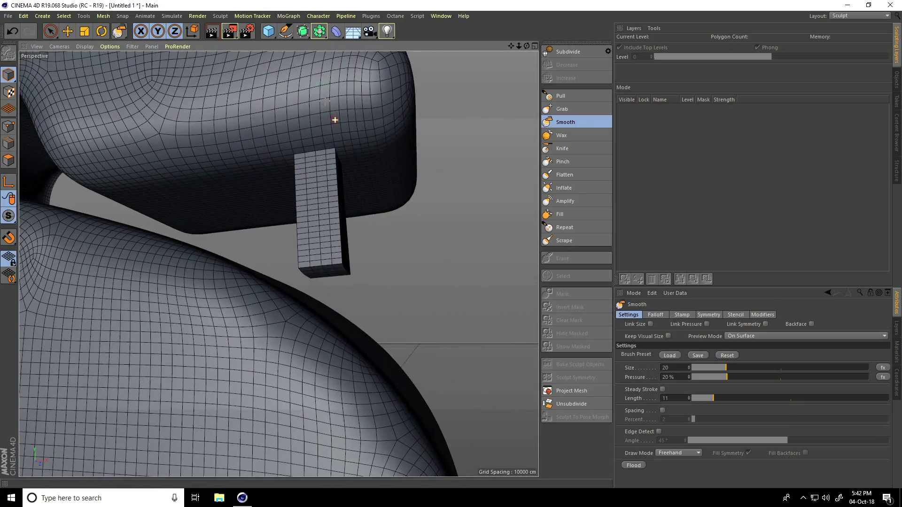
mouse_move(335, 162)
left_mouse_down()
mouse_move(323, 165)
mouse_move(308, 224)
mouse_move(348, 225)
left_mouse_up()
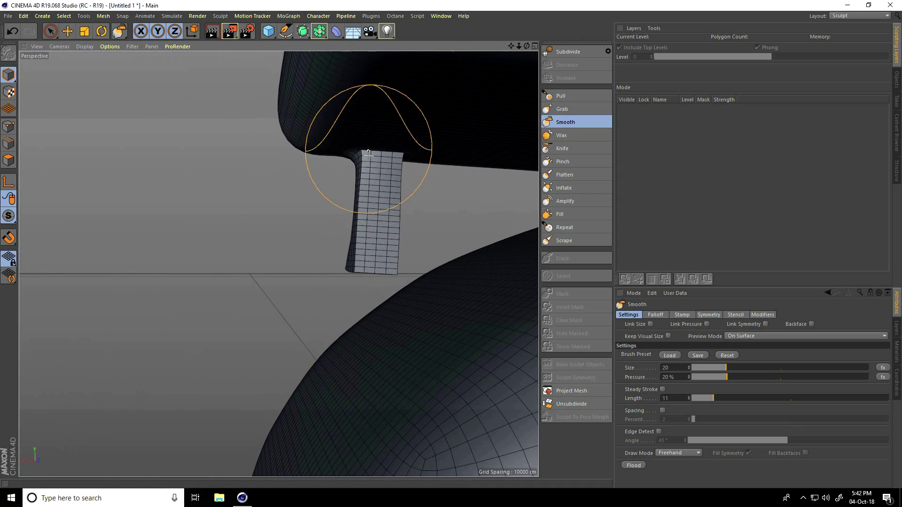
mouse_move(373, 141)
left_mouse_down()
mouse_move(366, 247)
mouse_move(382, 261)
mouse_move(389, 240)
mouse_move(472, 242)
left_mouse_up()
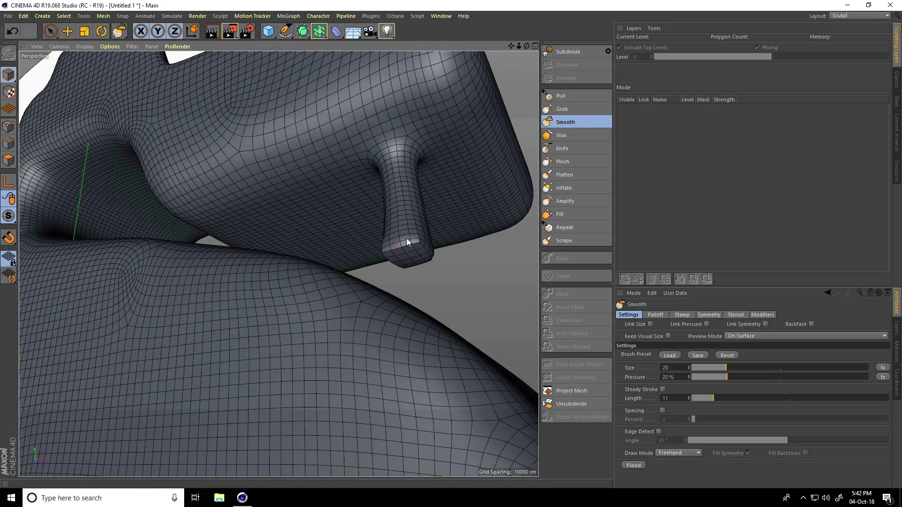
mouse_move(394, 226)
left_mouse_down("alt")
mouse_move(412, 157)
mouse_move(397, 153)
mouse_move(390, 199)
mouse_move(376, 218)
mouse_move(401, 145)
mouse_move(389, 177)
mouse_move(425, 136)
mouse_move(410, 139)
left_mouse_up("alt")
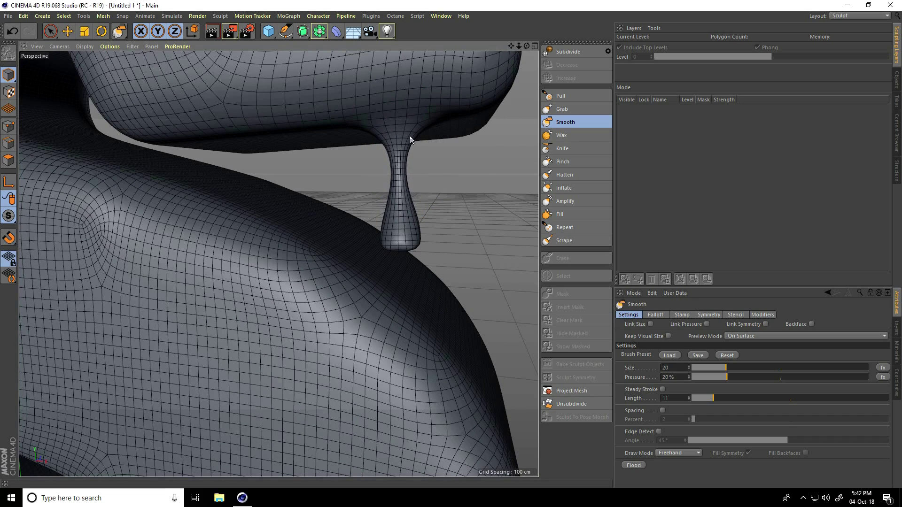
mouse_move(362, 218)
left_mouse_down()
mouse_move(379, 227)
mouse_move(401, 165)
left_mouse_up()
Examine the whole letter in plain Gouraud shading without mesh lines.
right_click_drag(439, 218, 350, 211, "alt")
left_click_drag(393, 211, 366, 246, "alt")
left_click(85, 46)
left_click(98, 59)
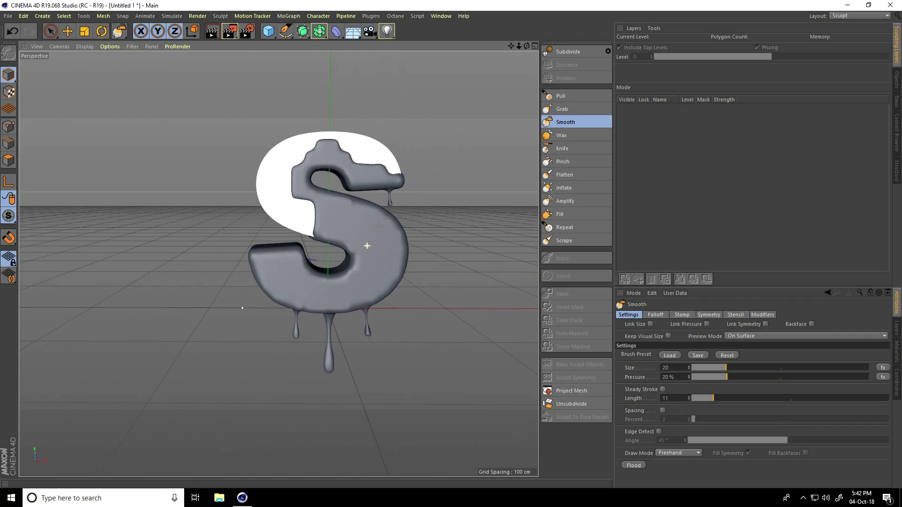
Choose the Inflate brush and swell the shell's upper broken rim, undoing the uneven strokes.
right_click_drag(322, 153, 378, 135, "alt")
left_click_drag(376, 151, 380, 153, "alt")
scroll(377, 151, "up", 1)
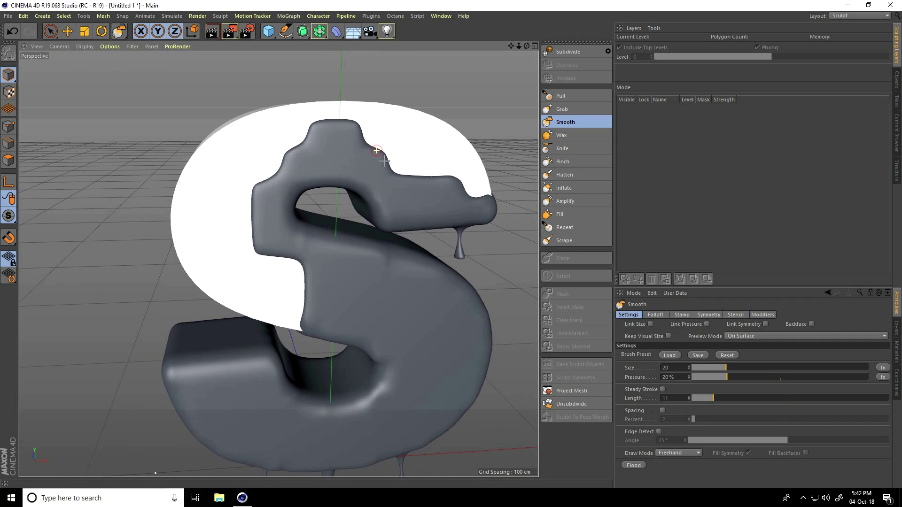
scroll(344, 159, "up", 3)
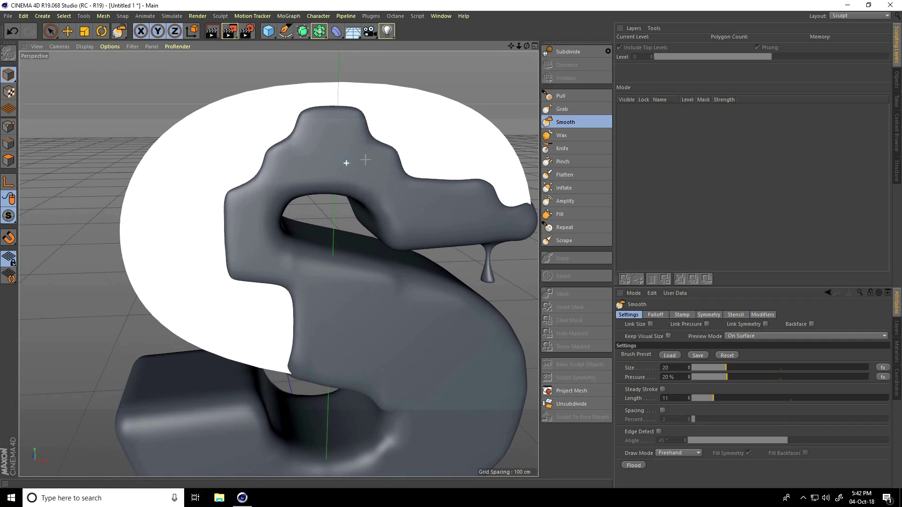
left_click(566, 191)
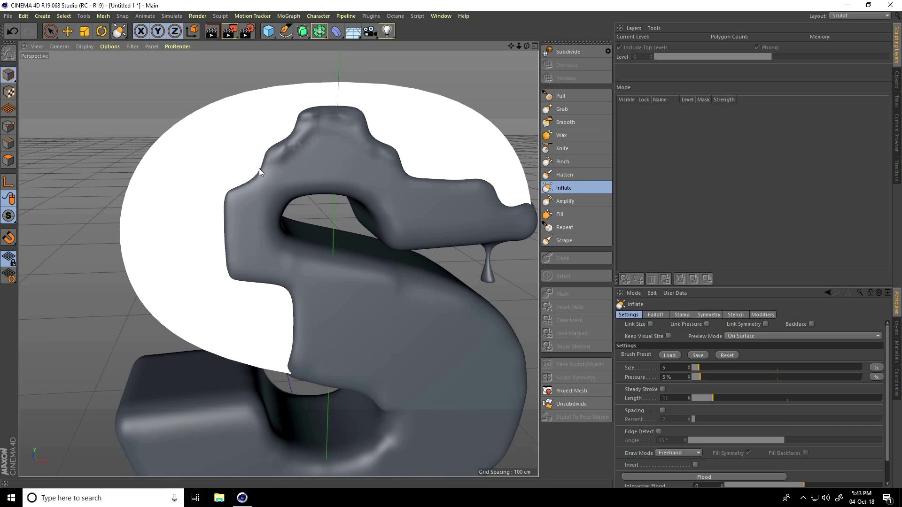
key("ctrl+z")
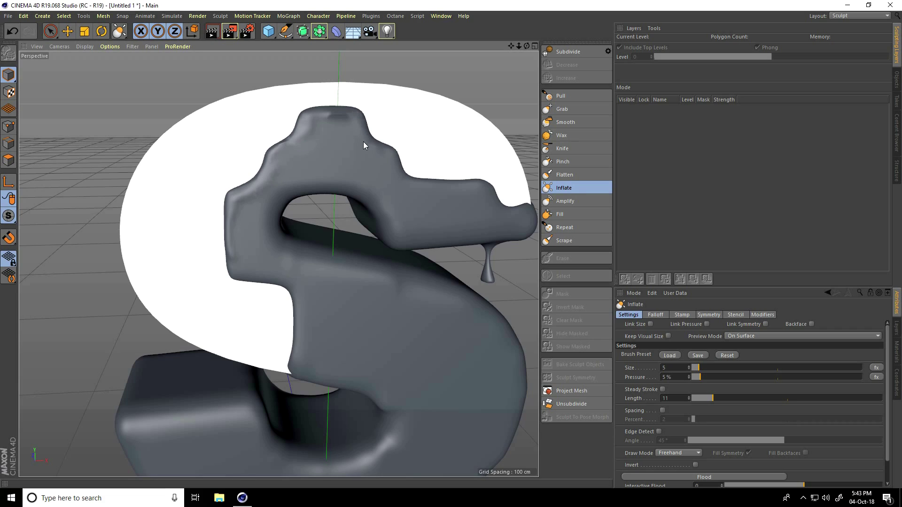
Show the mesh lines with Gouraud Shading (Lines) and inflate the broken rim's inner corner and the upper arm's end.
left_click(85, 46)
left_click(95, 70)
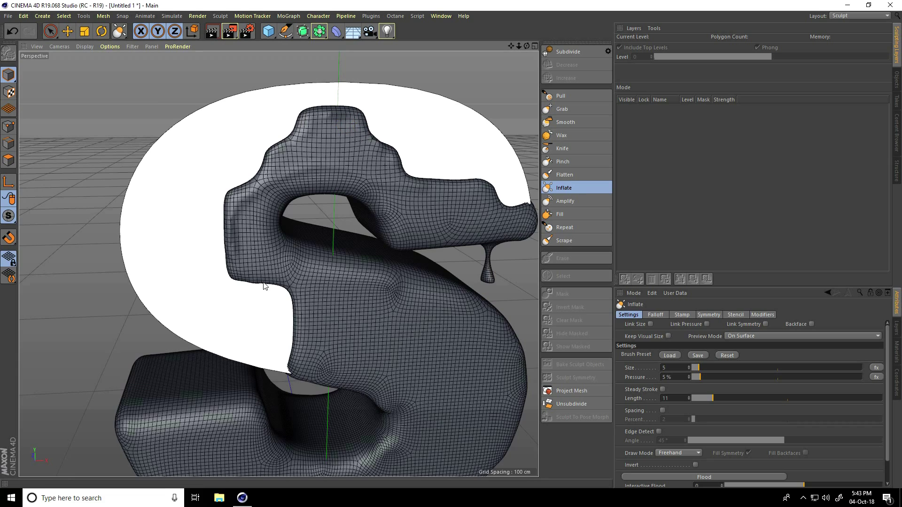
left_click_drag(236, 277, 272, 282)
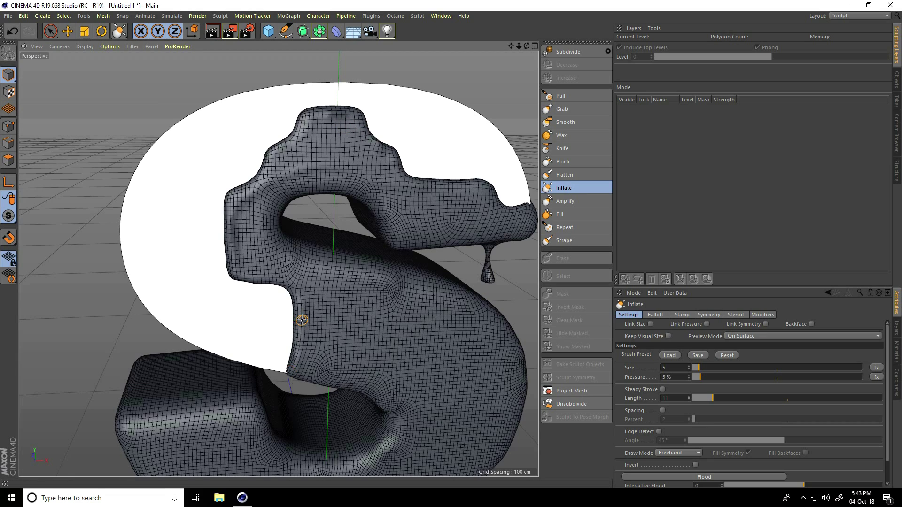
mouse_move(348, 276)
left_mouse_down("alt")
mouse_move(326, 245)
mouse_move(242, 252)
mouse_move(333, 256)
left_mouse_up("alt")
right_click_drag(405, 246, 431, 234, "alt")
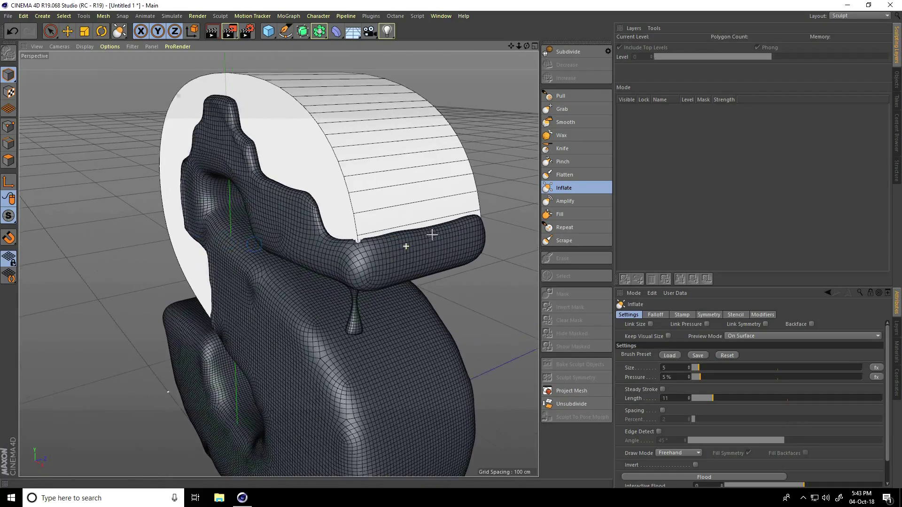
left_click_drag(393, 246, 399, 258, "alt")
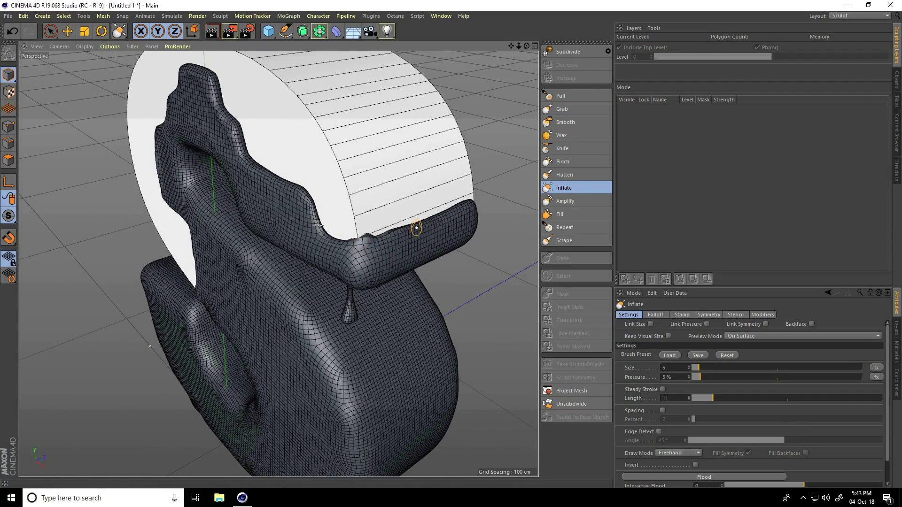
Switch the interface layout to Standard and frame the whole letter with its drips.
left_click_drag(319, 225, 334, 211, "alt")
right_click_drag(334, 211, 266, 269, "alt")
left_click_drag(235, 366, 302, 240, "alt")
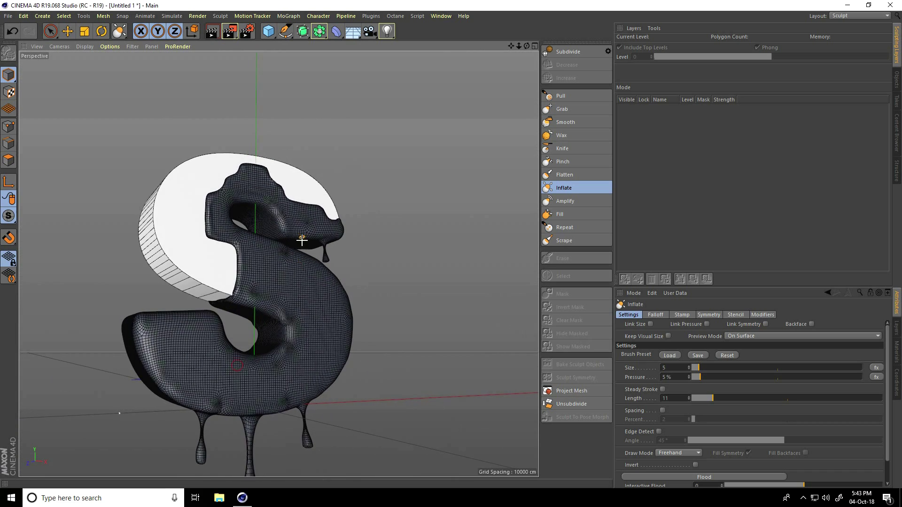
right_click_drag(302, 240, 293, 245, "alt")
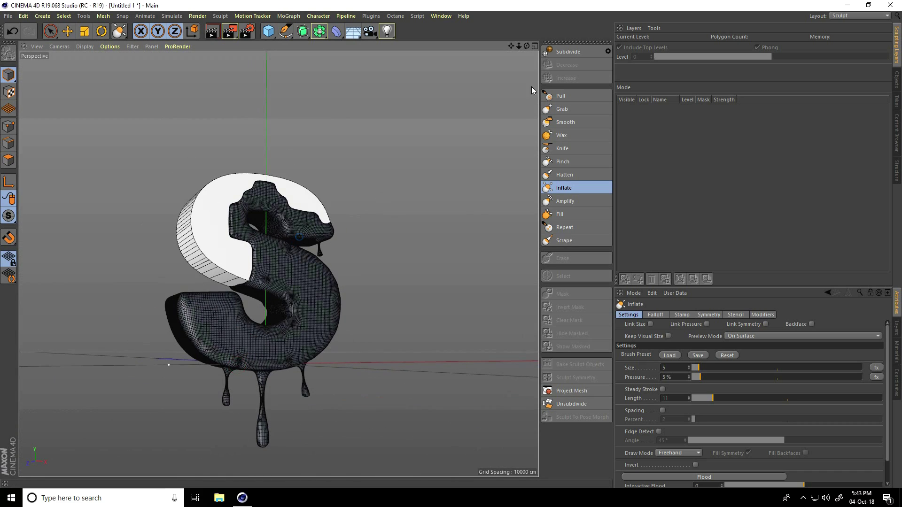
left_click(843, 15)
left_click(848, 92)
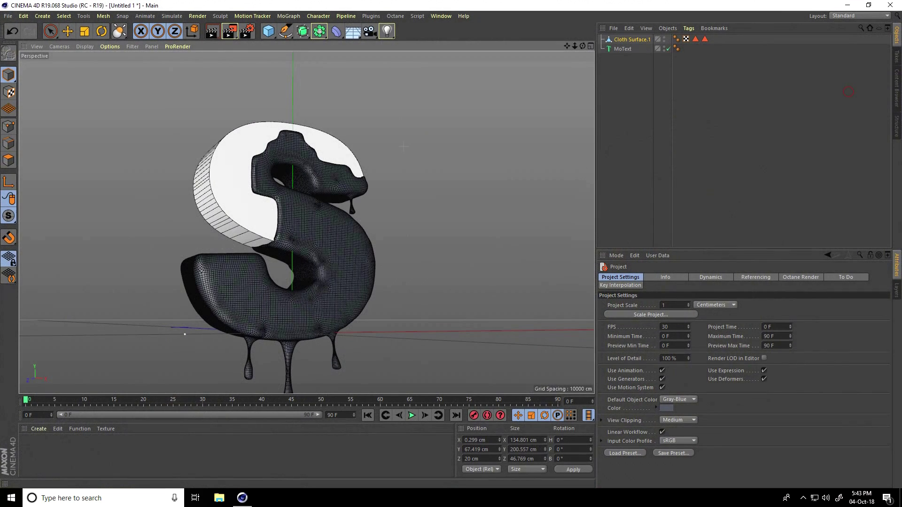
left_click_drag(567, 46, 612, 1)
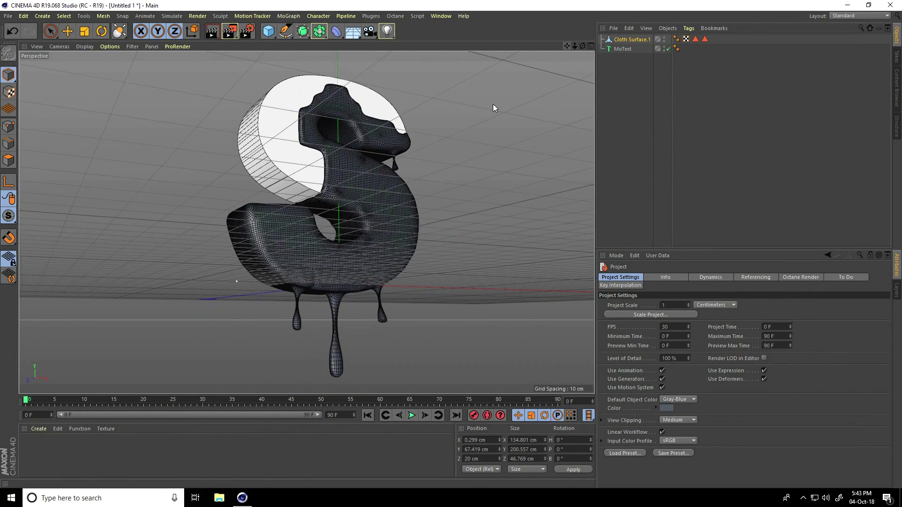
Leave the sculpting brush for the Move tool, deselect everything and load the materials from the MercyMat file.
left_click(67, 31)
left_click(143, 230)
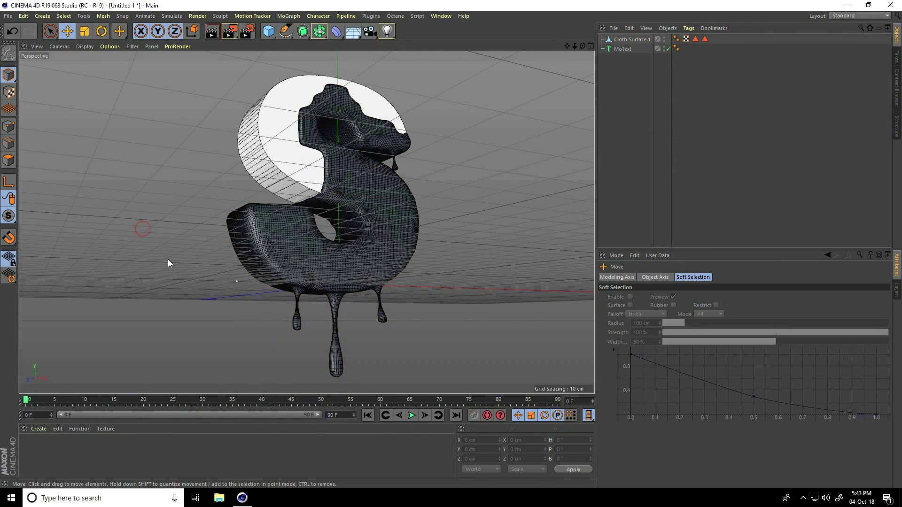
left_click(39, 428)
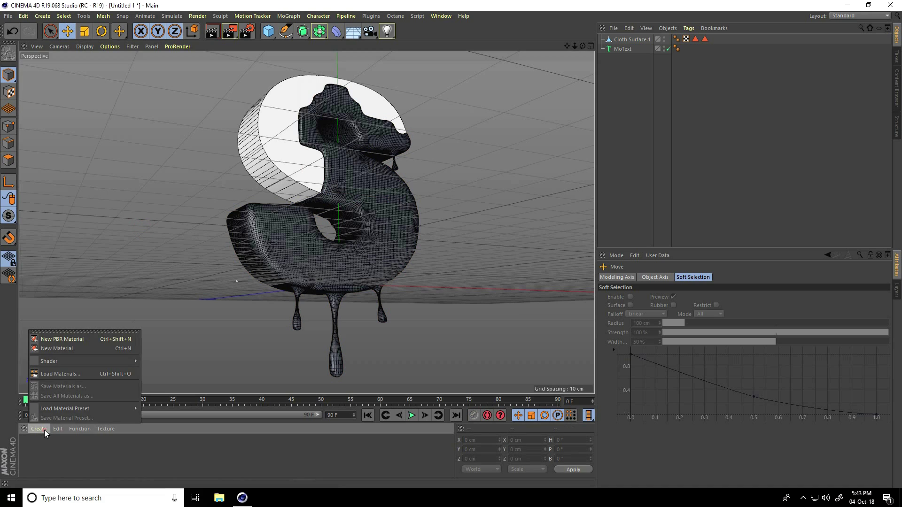
left_click(60, 374)
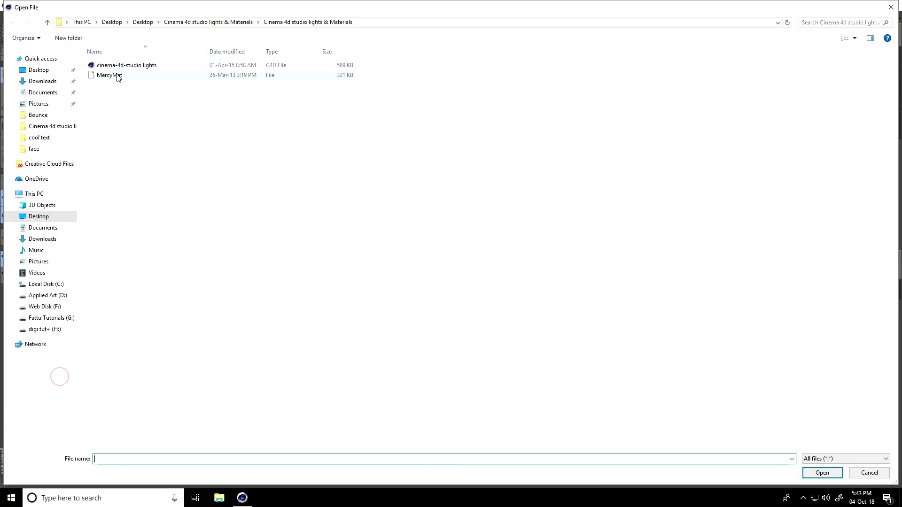
double_click(115, 74)
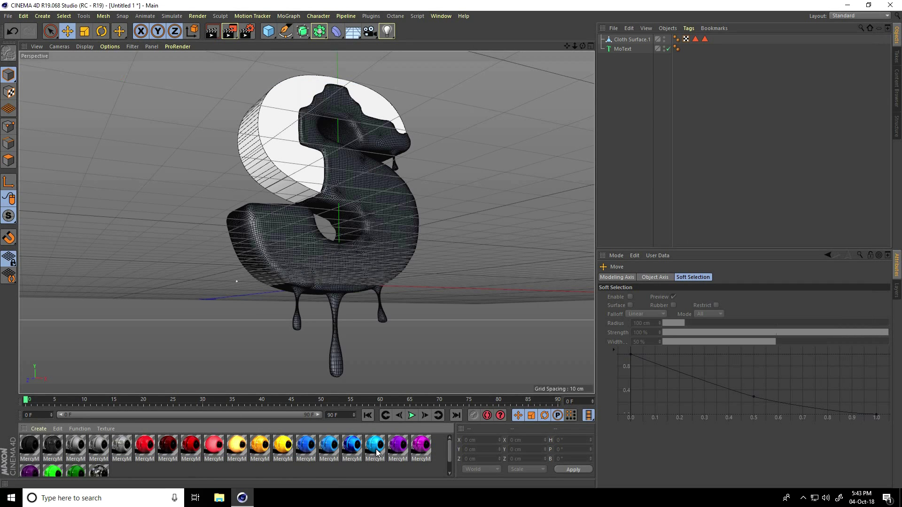
Apply a light-blue MercyMP material to MoText and a yellow MercyMP material to Cloth Surface.1.
left_click_drag(376, 452, 636, 48)
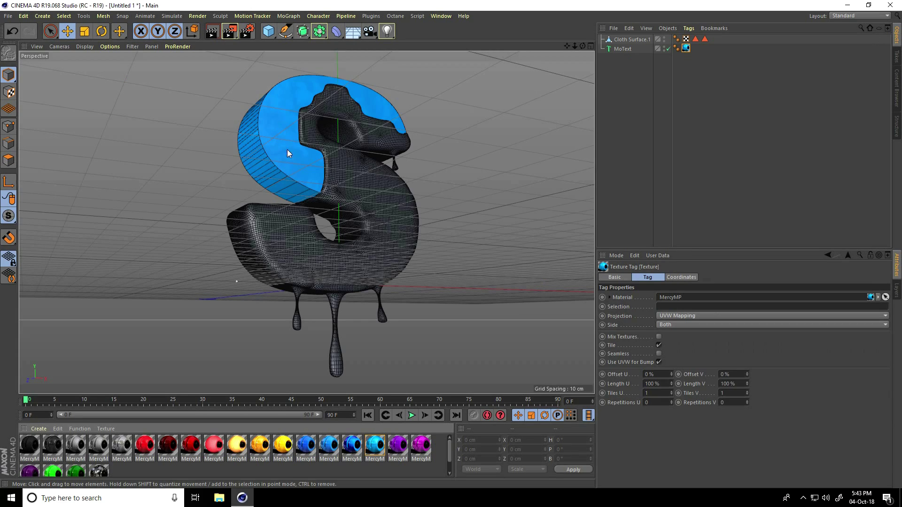
left_click_drag(305, 412, 633, 40)
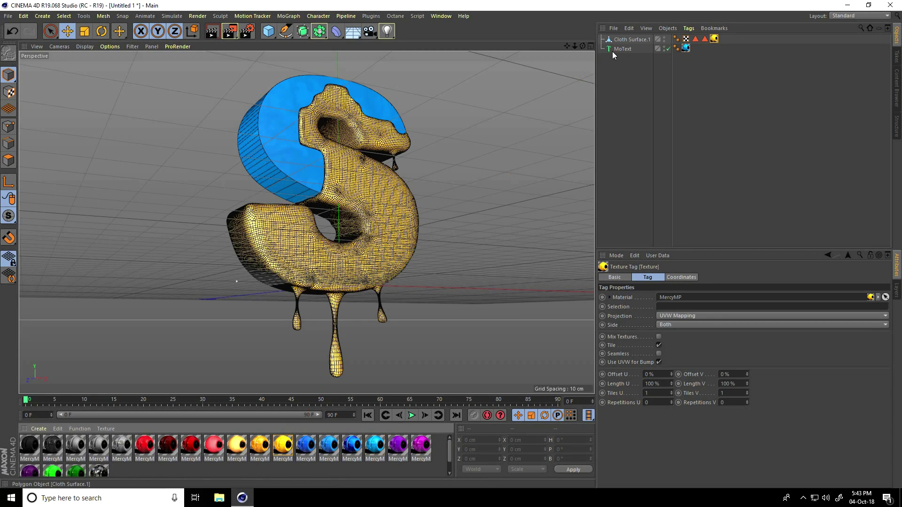
left_click_drag(408, 238, 409, 229, "alt")
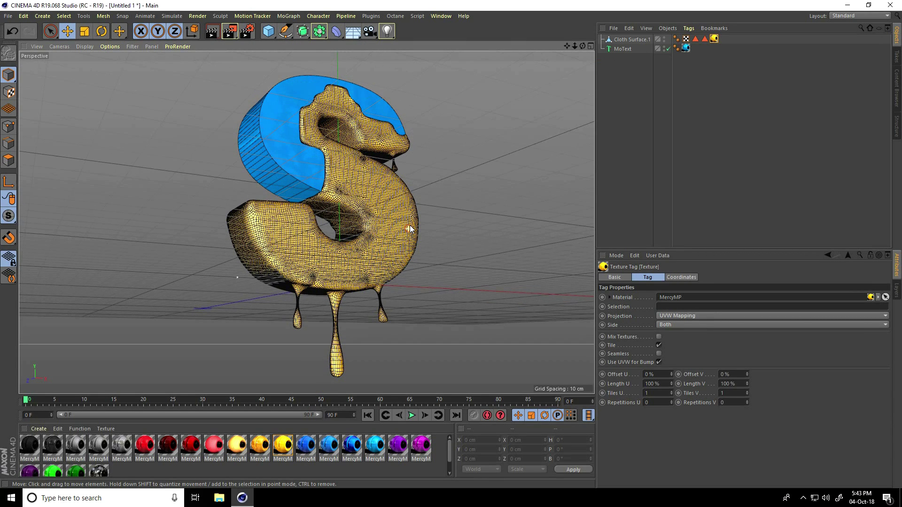
left_click_drag(566, 47, 543, 47)
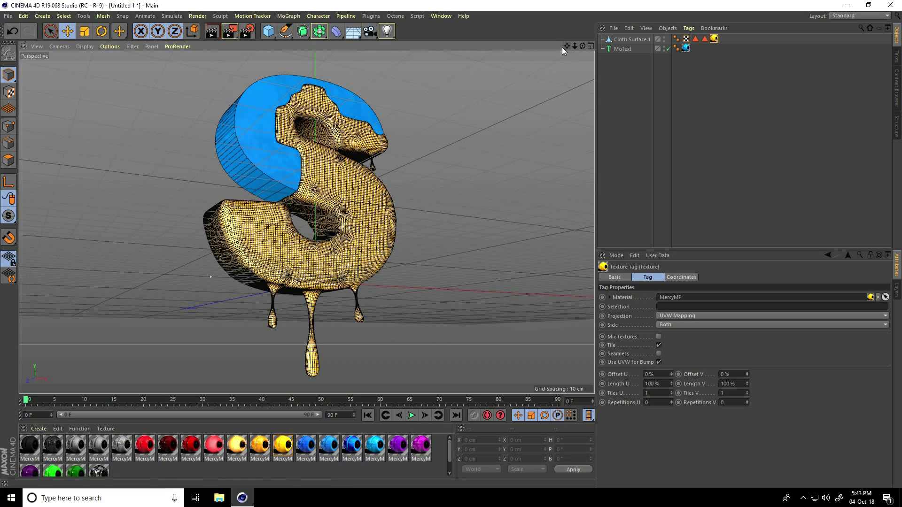
Merge the MercyMat file into the current project.
left_click(8, 16)
left_click(26, 49)
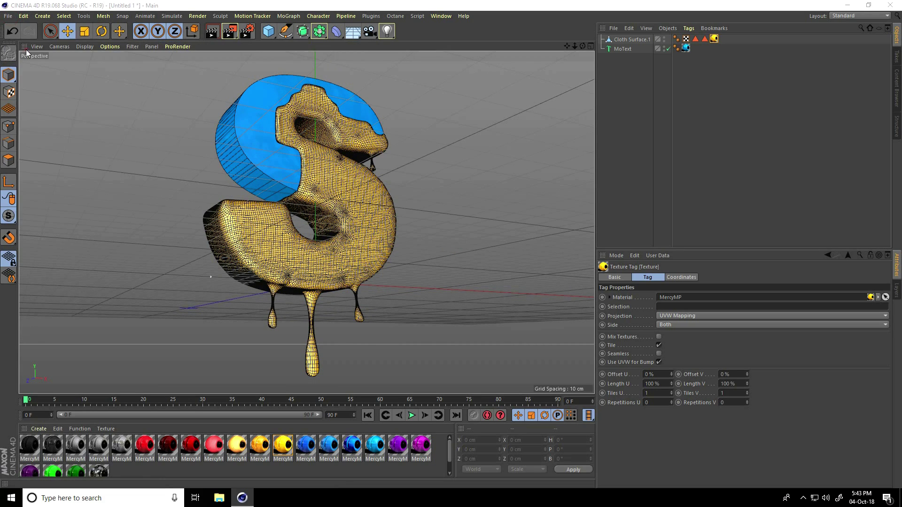
double_click(121, 73)
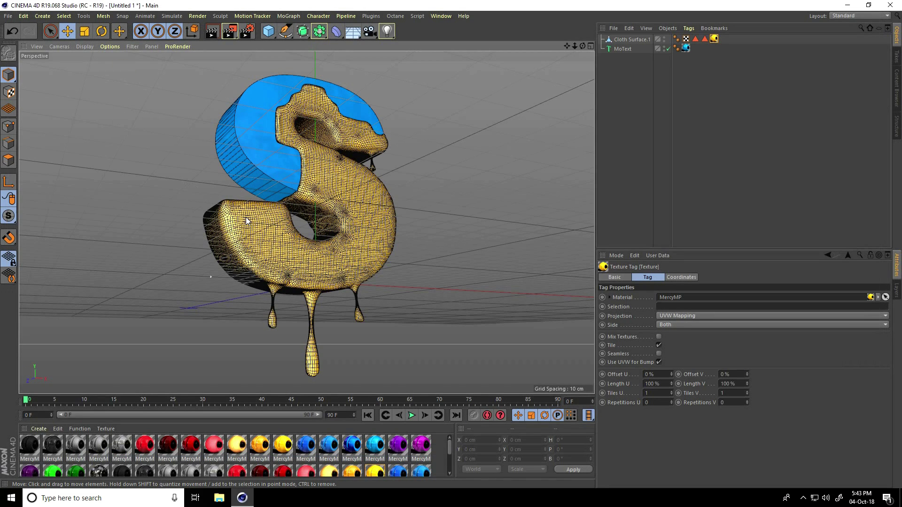
Merge the cinema-4d-studio lights file into the project and lower the FLOOR & BACKGROUND group to about -73 cm in Y, beneath the drips.
left_click(8, 16)
left_click(26, 48)
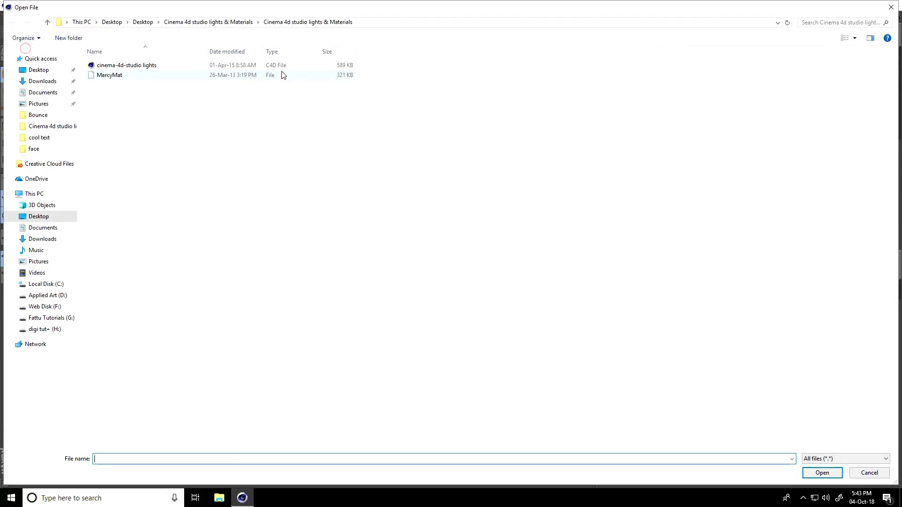
left_click(155, 69)
double_click(155, 69)
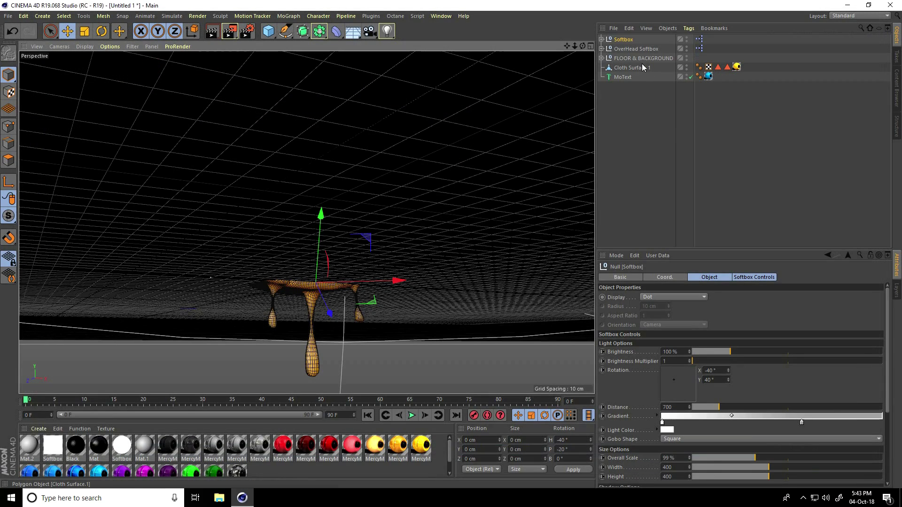
left_click_drag(141, 234, 133, 287)
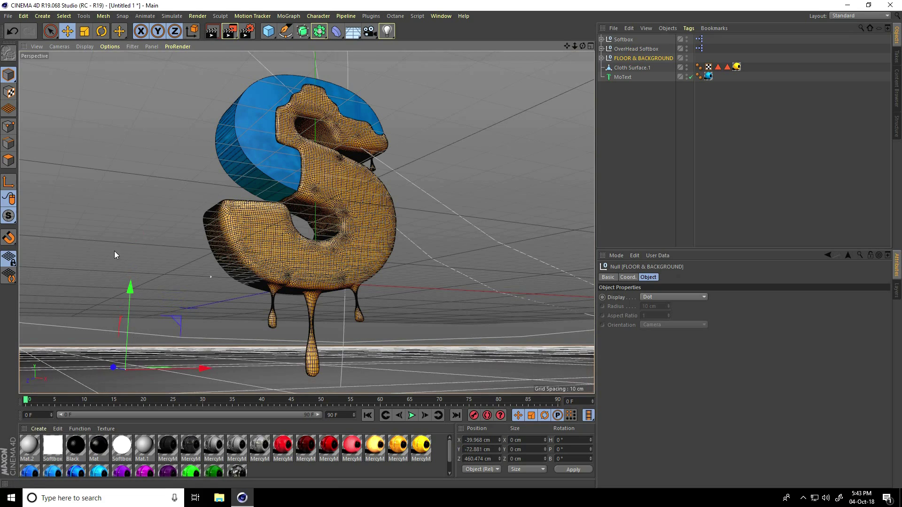
Set the first gradient colour of the background material Mat.1 to purple with hue 300°, saturation 100% and value 80%.
left_click(601, 57)
left_click(704, 85)
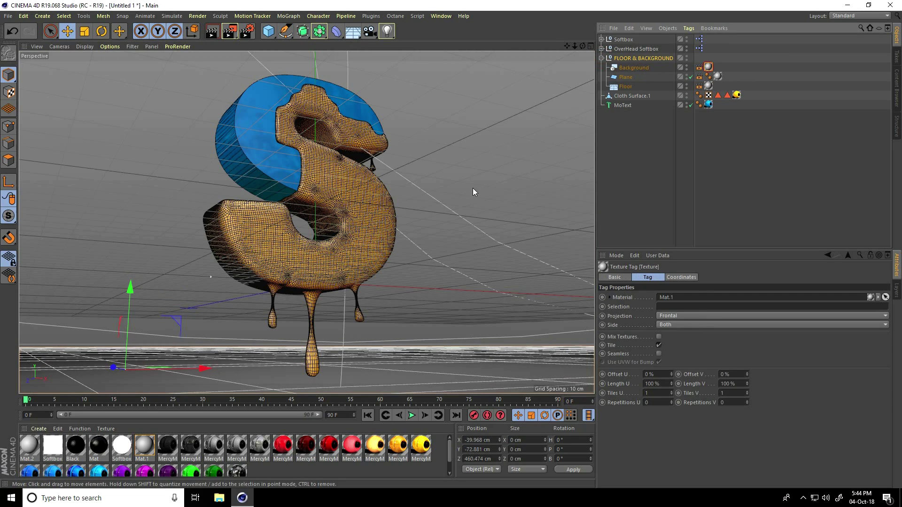
left_click(144, 446)
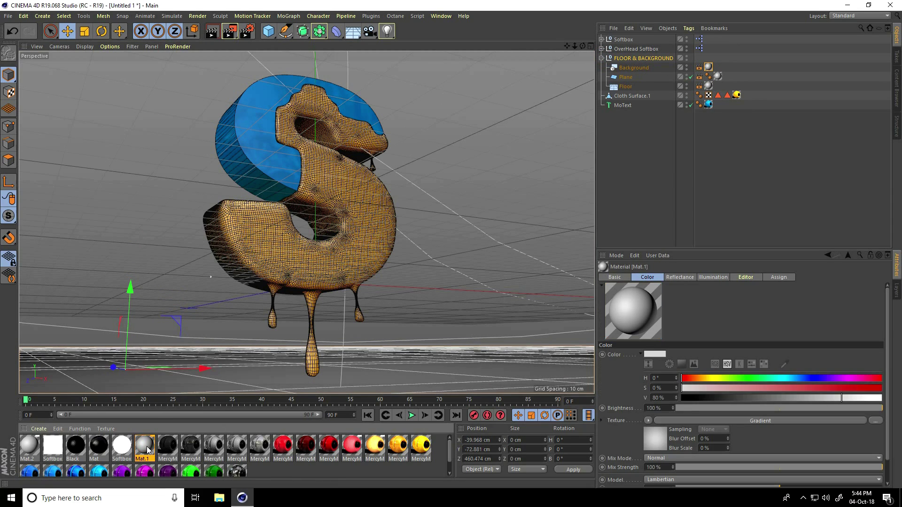
double_click(146, 447)
left_click(256, 192)
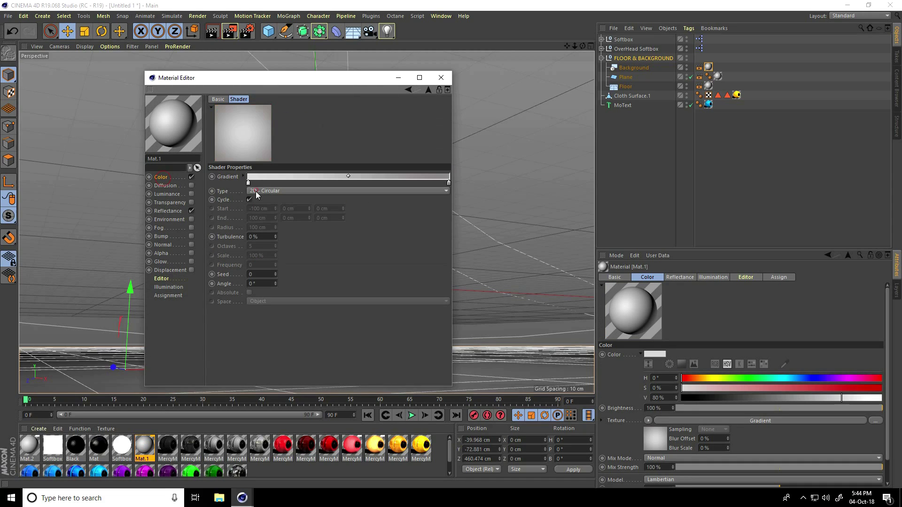
double_click(248, 184)
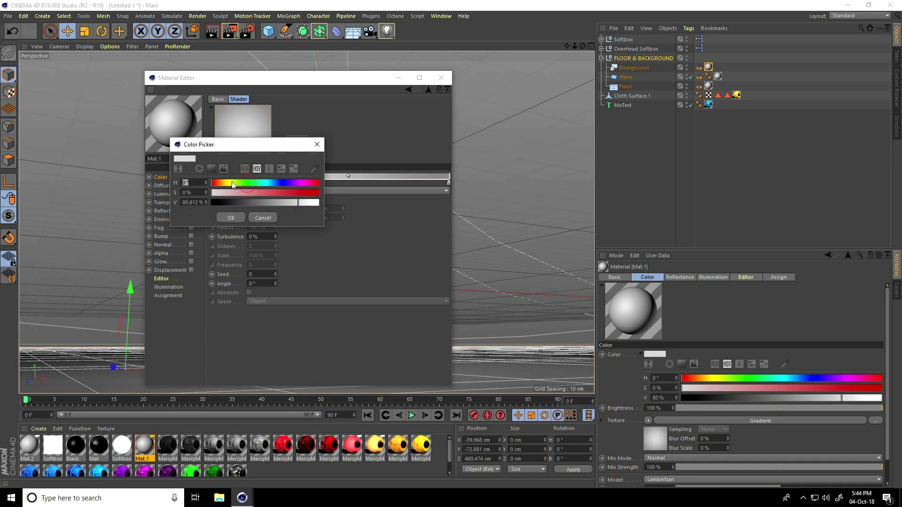
left_click(296, 184)
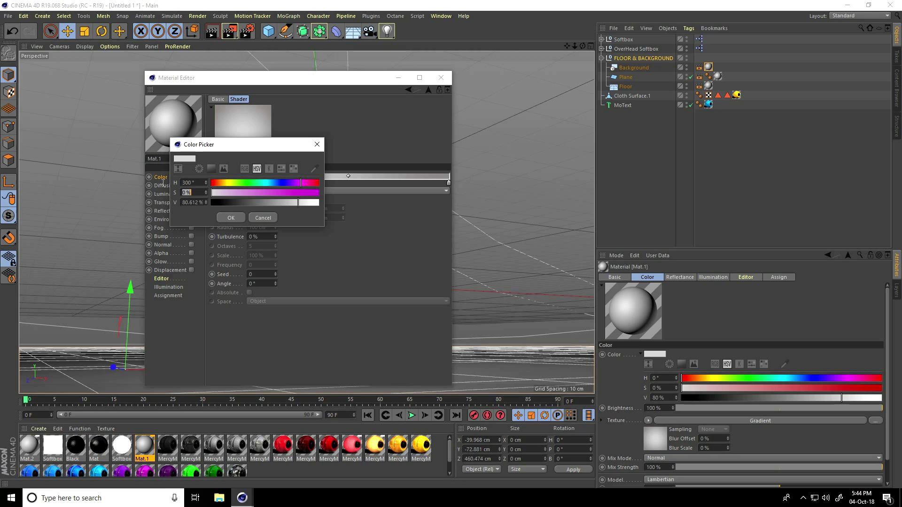
key("Tab")
type("80")
left_click_drag(275, 190, 361, 190)
left_click(236, 218)
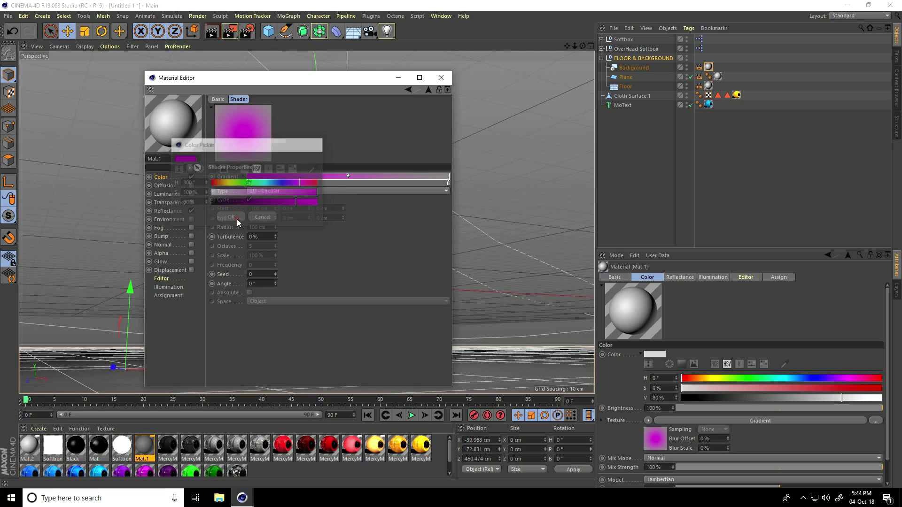
Set the end colour of Mat.1's gradient to a darker purple with hue 300°, full saturation and value 50%.
double_click(450, 184)
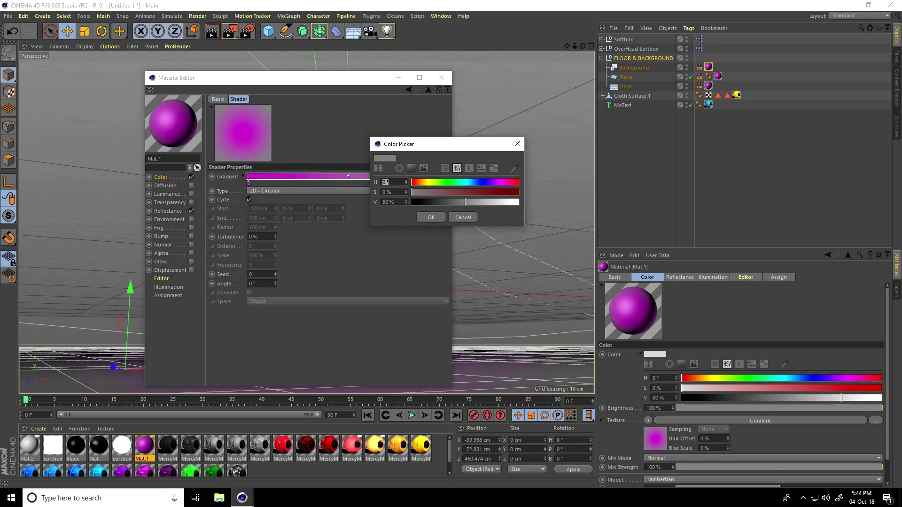
left_click(394, 181)
type("300")
key("Tab")
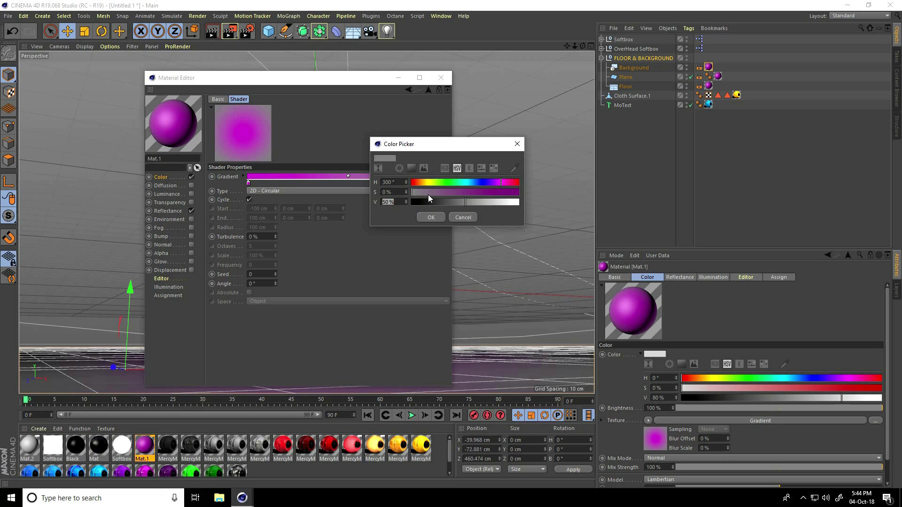
left_click_drag(428, 197, 560, 188)
left_click(437, 217)
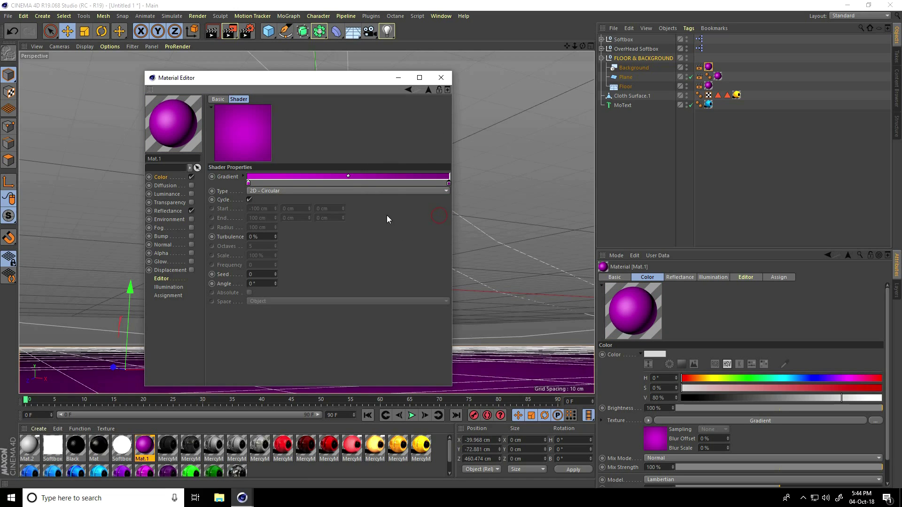
left_click(441, 78)
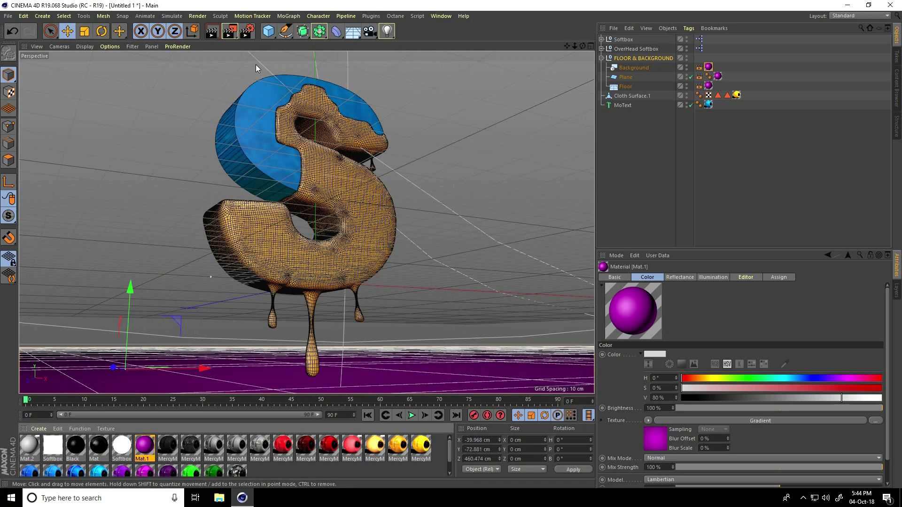
Add Ambient Occlusion to the render settings with 100% accuracy and 256 maximum samples.
left_click(245, 32)
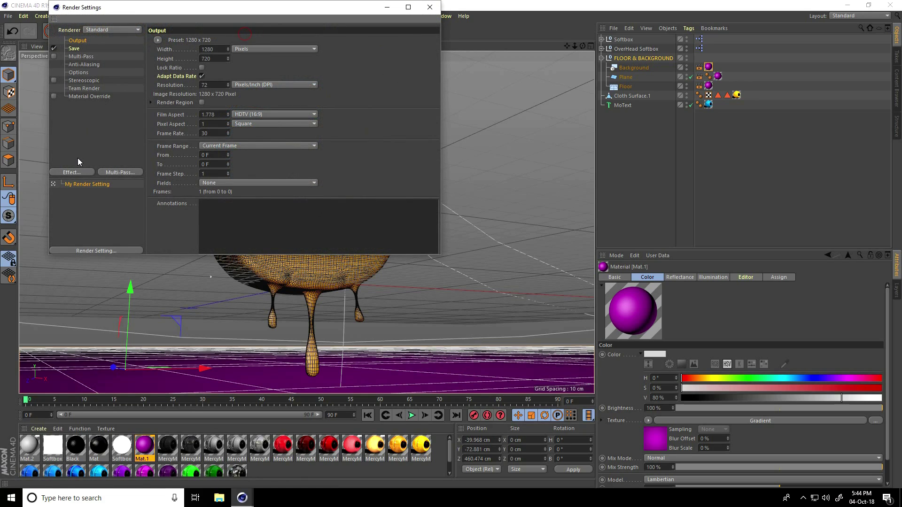
left_click(77, 171)
left_click(124, 231)
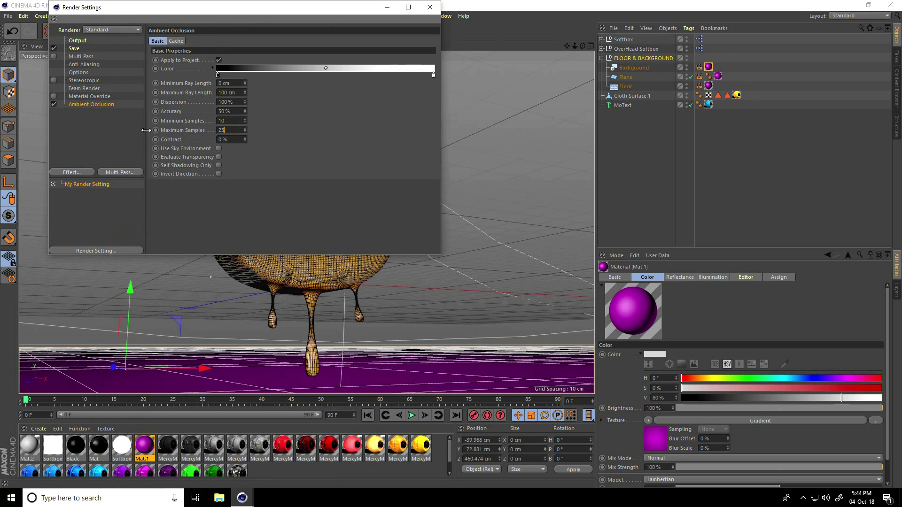
key("shift+Tab")
key("shift+Tab")
Add Global Illumination to the render settings with the Object Visualization - High preset.
left_click(82, 172)
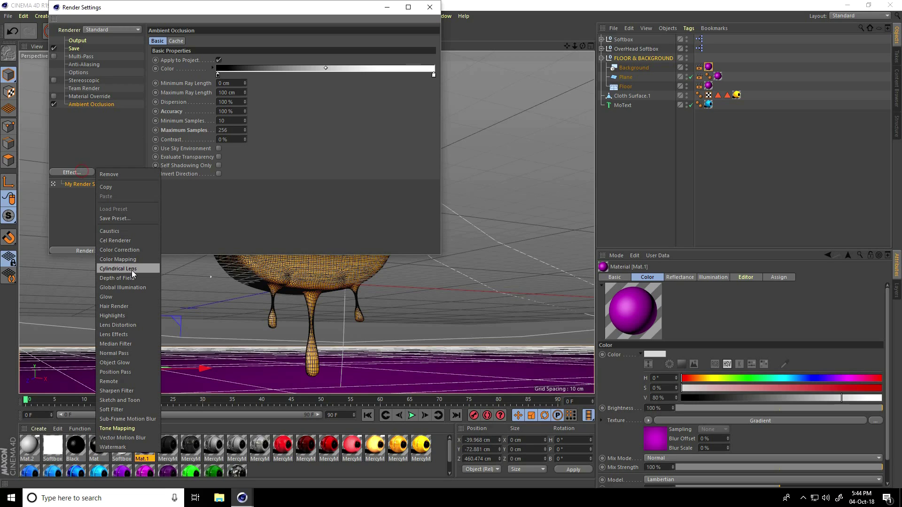
left_click(135, 287)
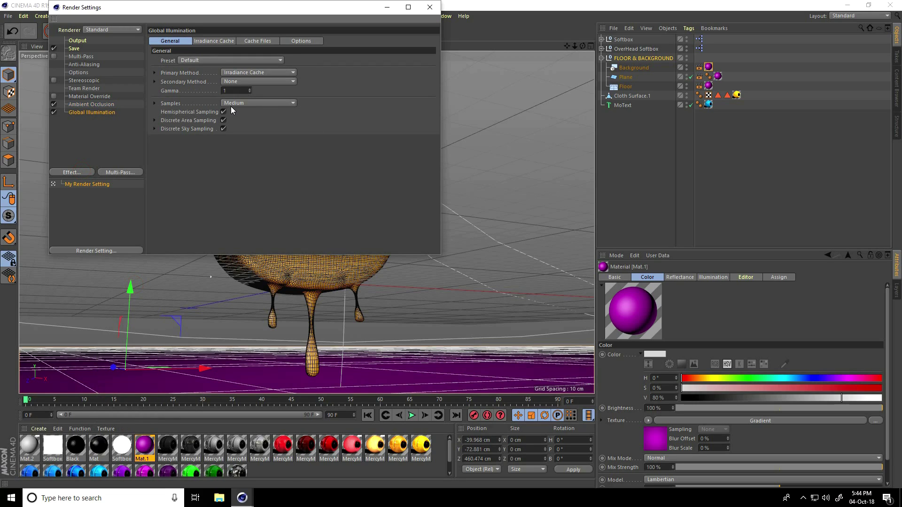
left_click(202, 59)
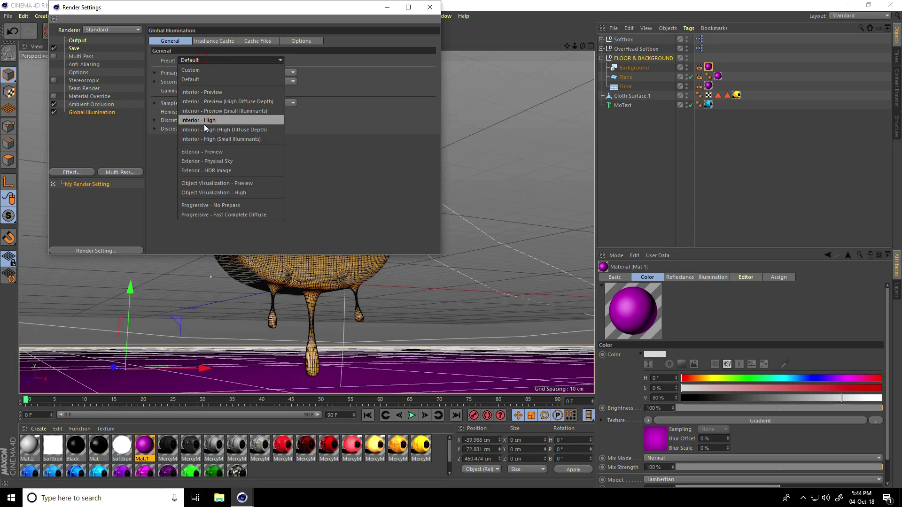
left_click(242, 193)
Set the render's anti-aliasing to Best and close the render settings.
left_click(83, 65)
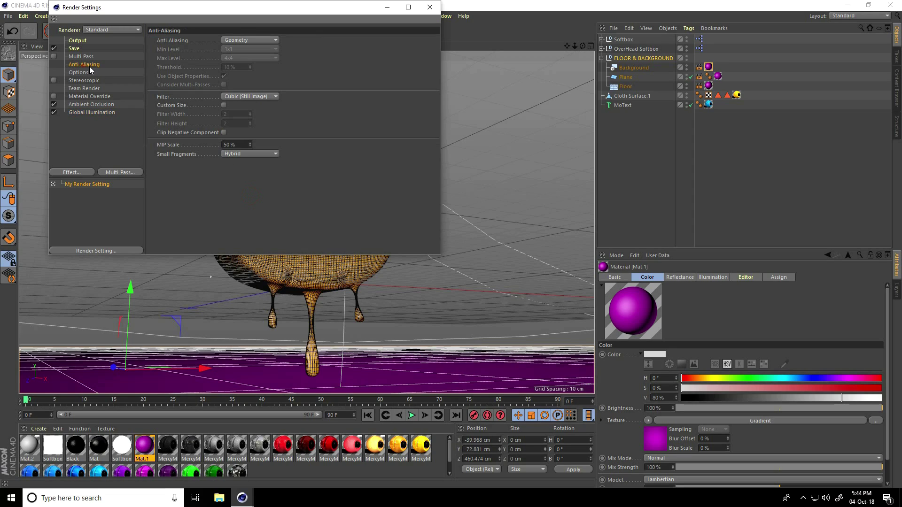
left_click(237, 42)
left_click(234, 66)
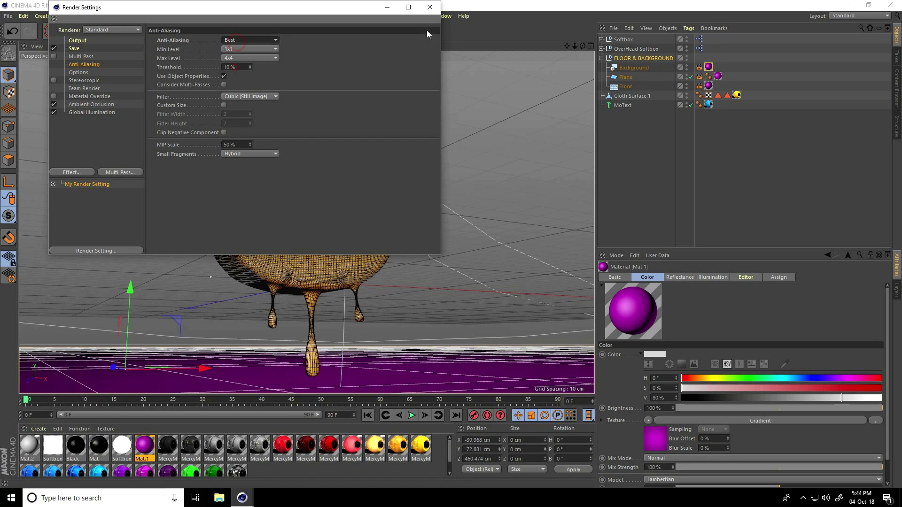
left_click(430, 7)
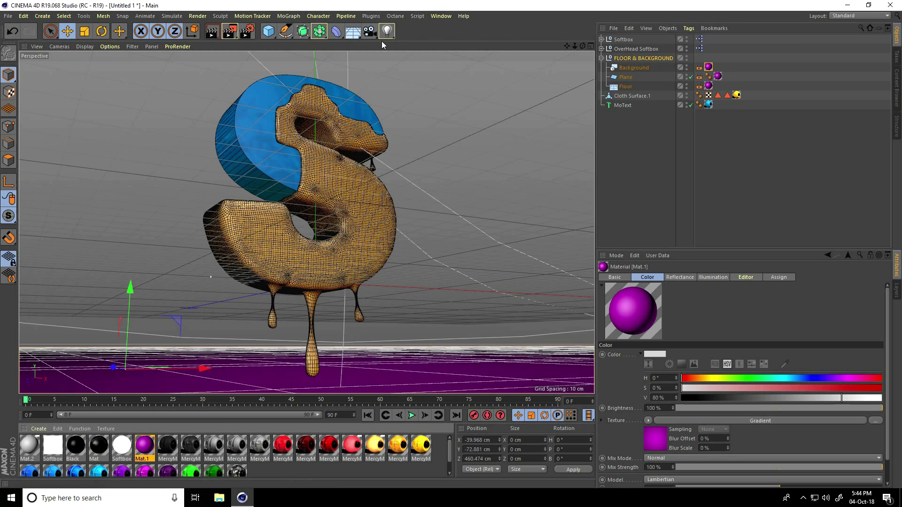
Add a camera at the current view of the letter, and leave the camera view to see the whole lighting setup.
left_click_drag(369, 31, 385, 44)
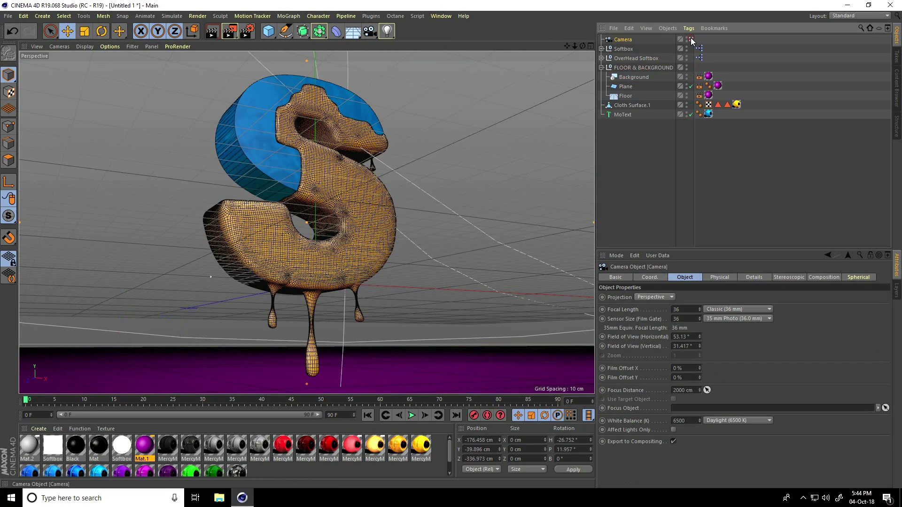
scroll(313, 223, "down", 5)
left_click_drag(279, 250, 240, 290, "alt")
scroll(266, 239, "down", 6)
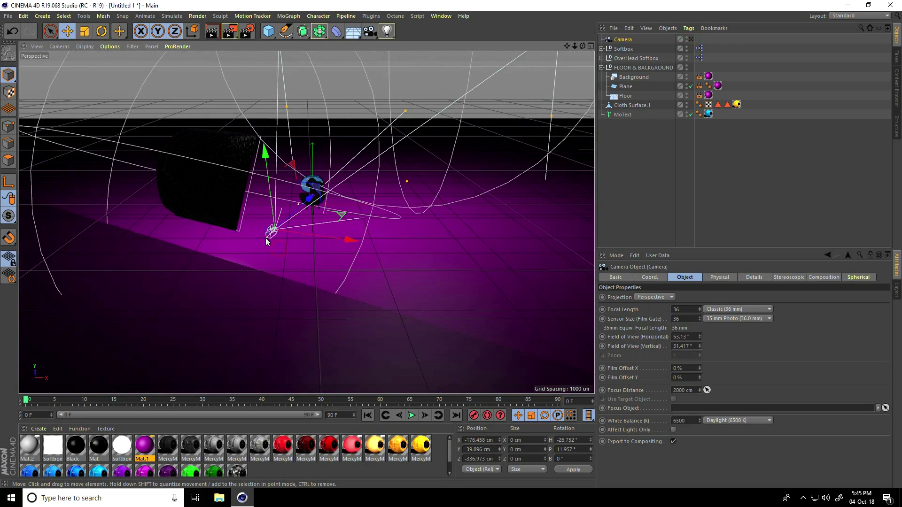
Move the OverHead Softbox along X to about 34 cm so it sits directly above the letter.
left_click_drag(266, 240, 262, 218, "alt")
left_click(318, 109)
left_click(634, 58)
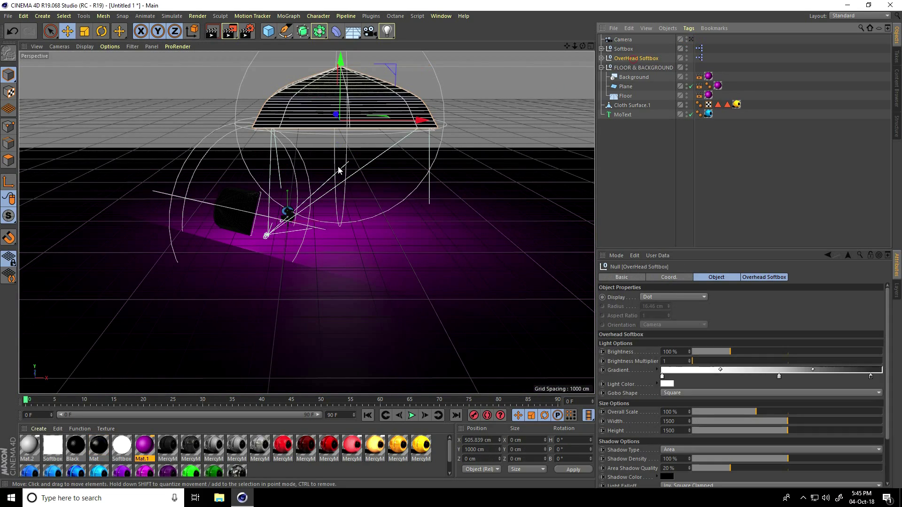
left_click_drag(413, 122, 372, 121)
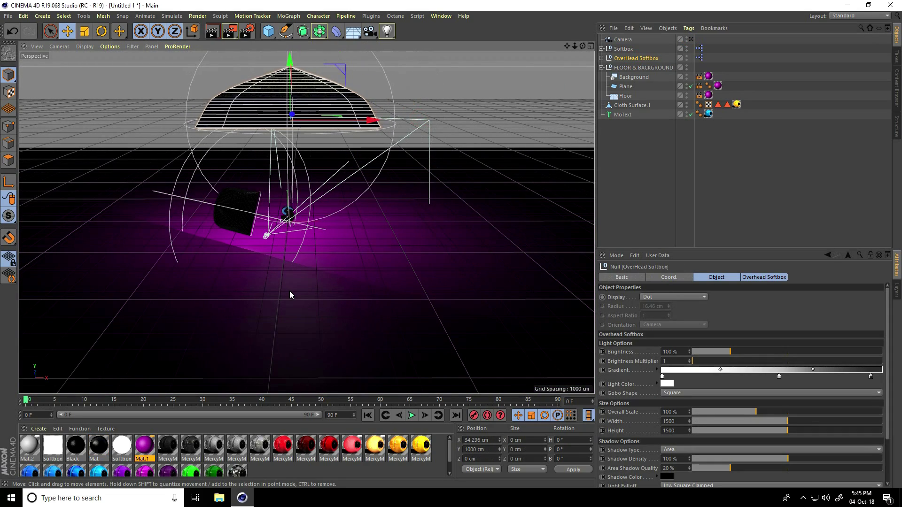
Move the Softbox along its own axis closer to the letter, to about X 87, Y -49, Z 104 cm.
left_click_drag(290, 293, 212, 288, "alt")
left_click(628, 48)
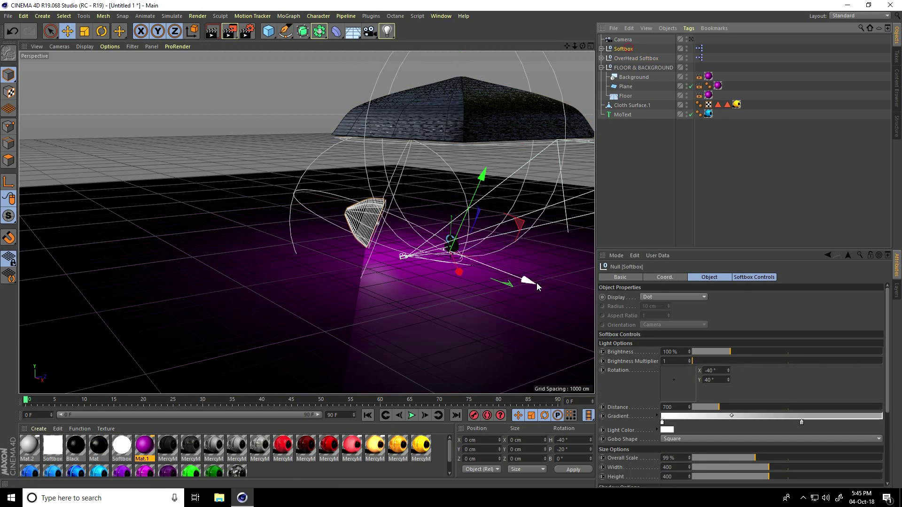
left_click_drag(527, 283, 544, 288)
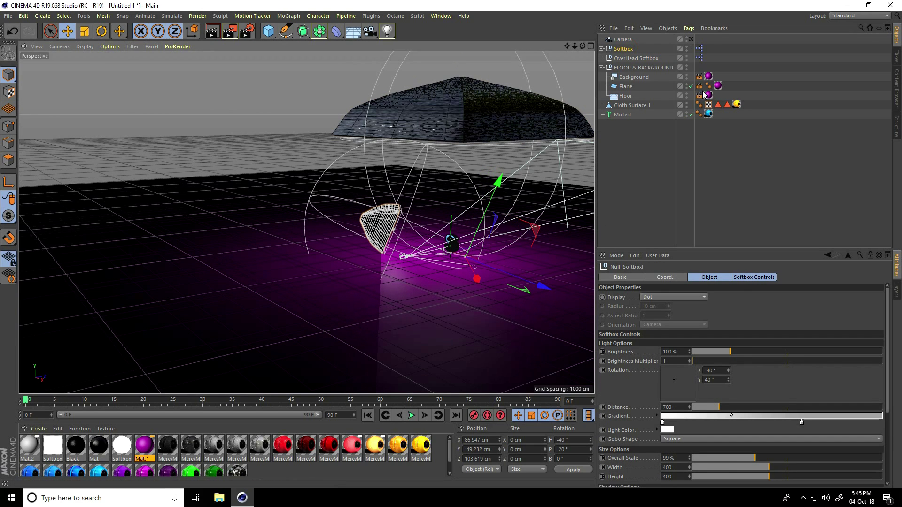
Look through the new camera and render the scene to an enlarged Picture Viewer.
left_click(690, 40)
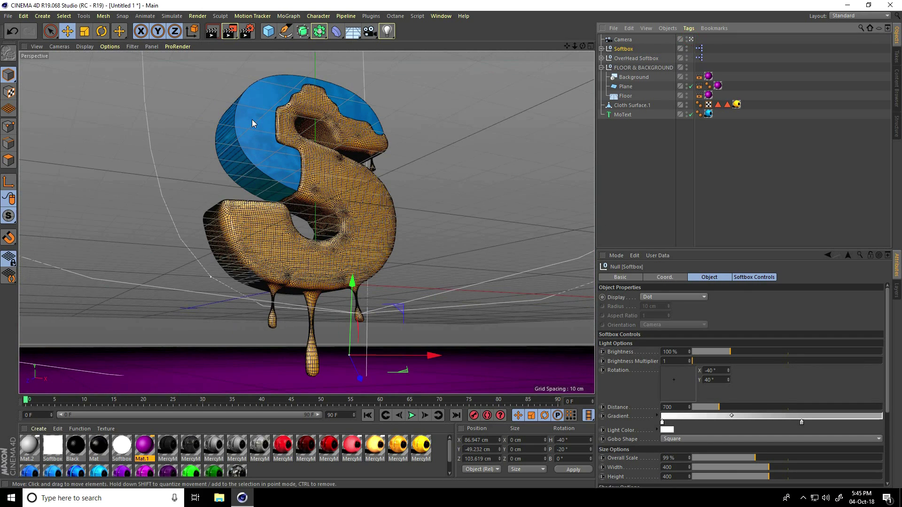
left_click(229, 31)
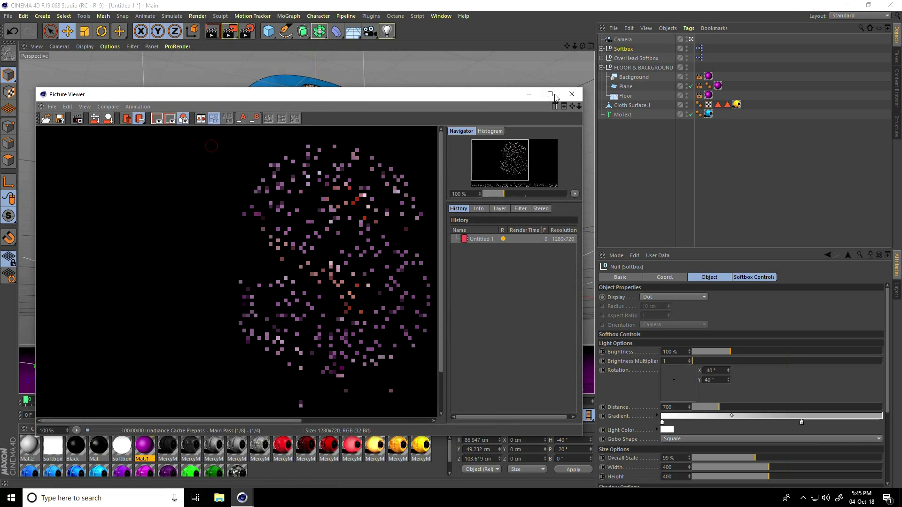
left_click(550, 94)
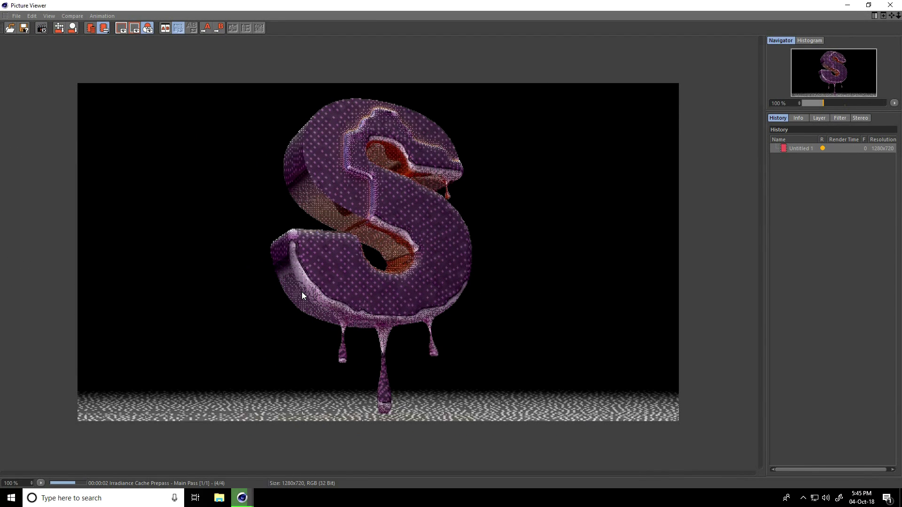